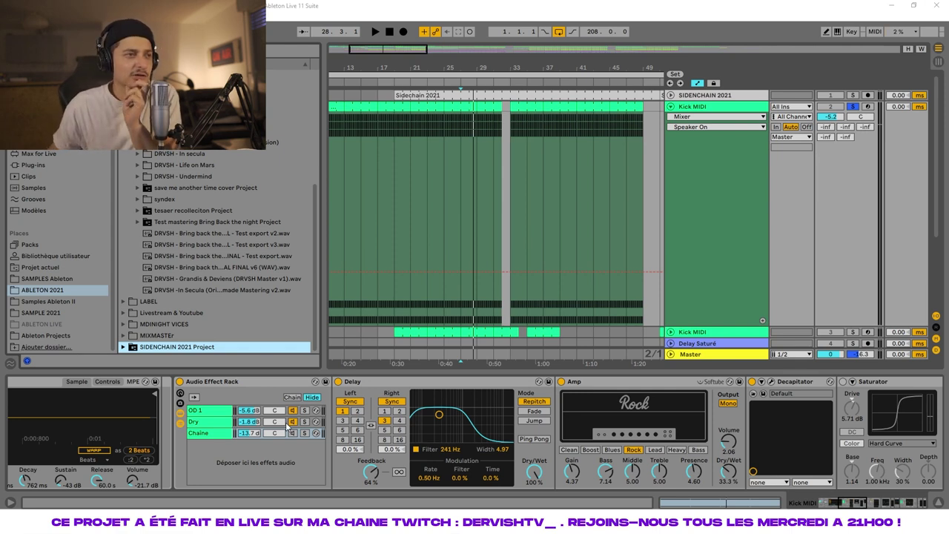
- Collapse the effect devices after the Drum Rack on the Kick MIDI track, from the first Audio Effect Rack to Transient Shaper
double_click(252, 382)
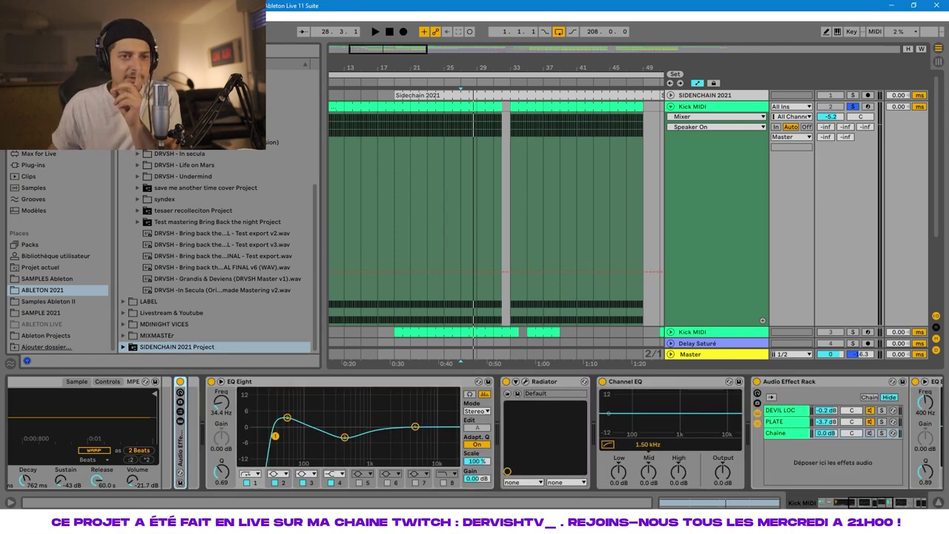
double_click(545, 381)
double_click(419, 382)
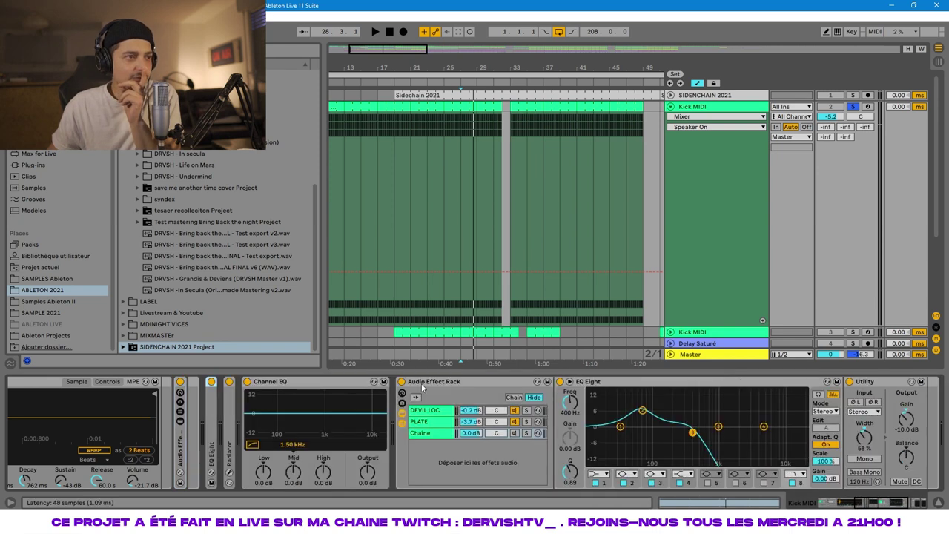
double_click(324, 383)
double_click(330, 384)
double_click(373, 383)
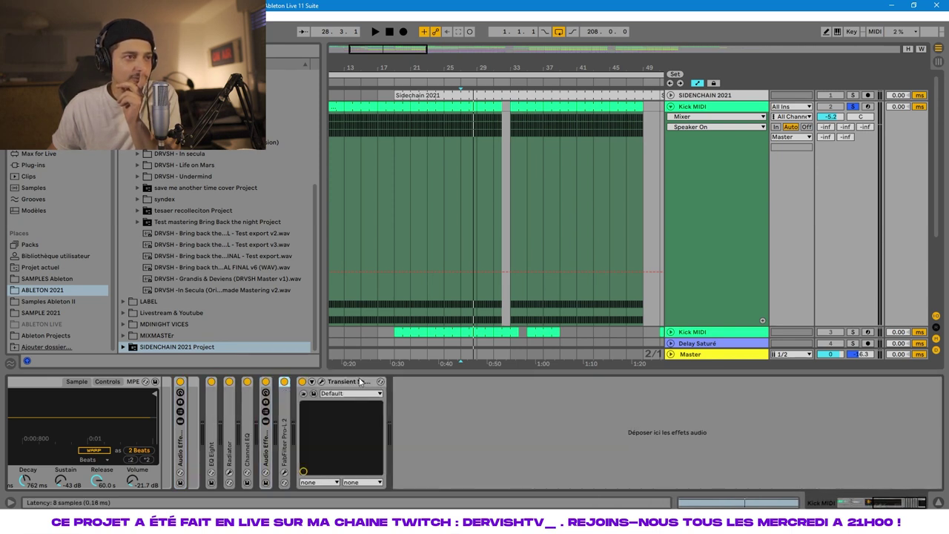
double_click(361, 382)
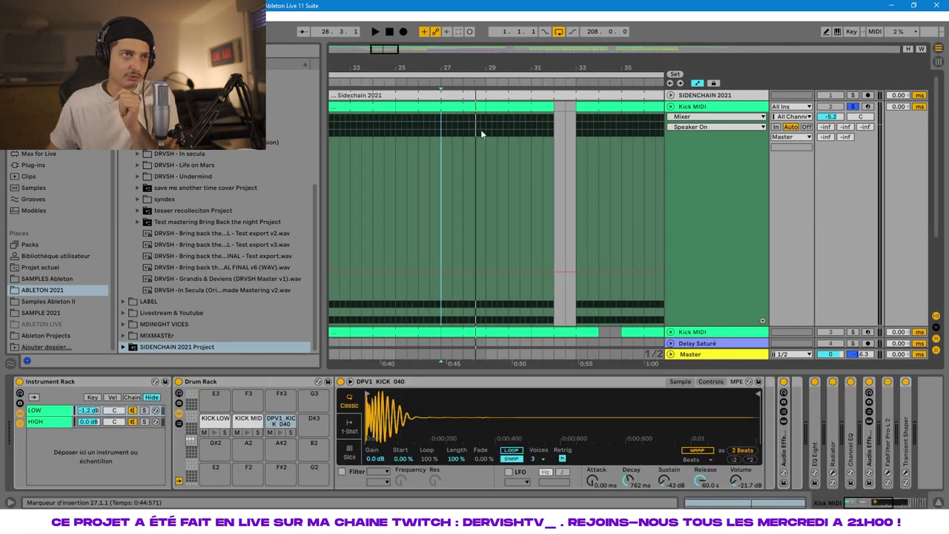
- Play the Kick MIDI track from bar 28 to hear the complete kick
left_click(468, 130)
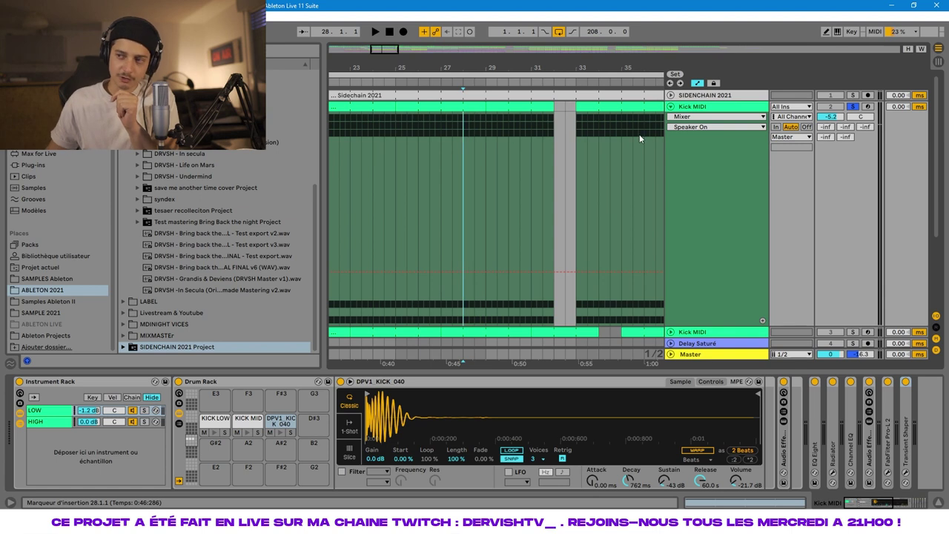
key("space")
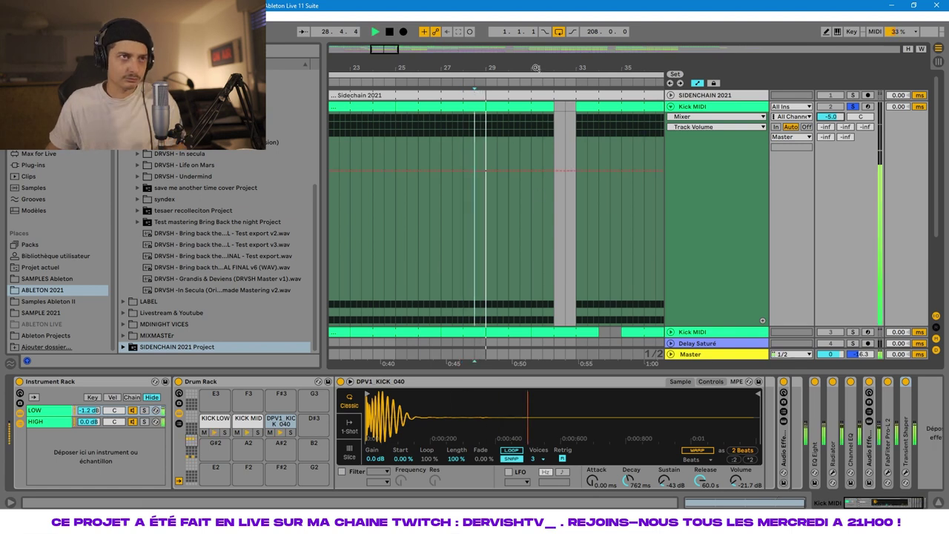
left_click_drag(536, 69, 544, 77)
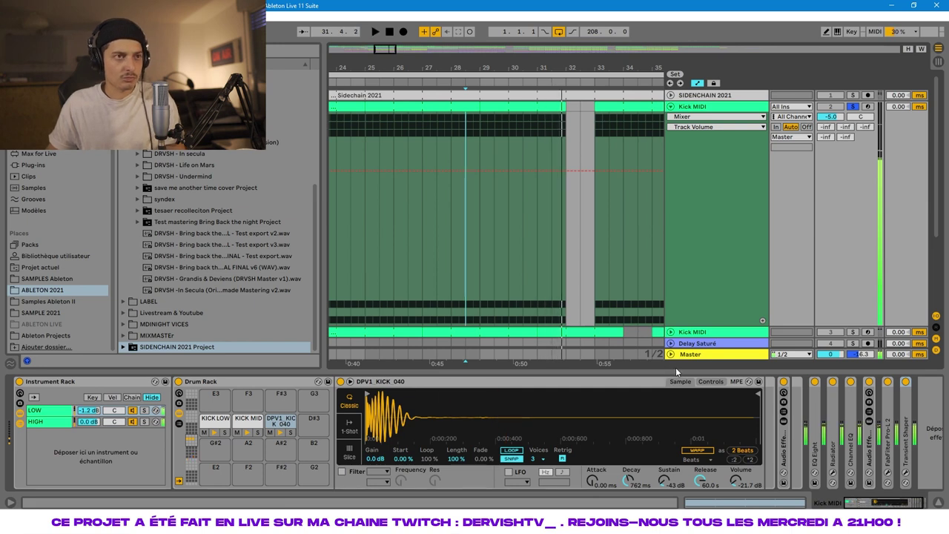
key("ctrl+z")
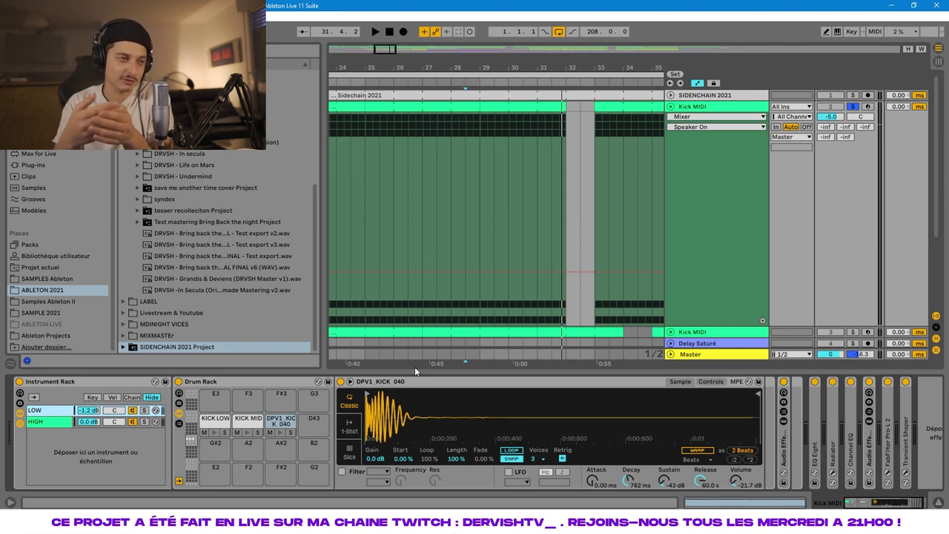
- Examine the samples loaded on the KICK LOW, KICK MID and DPV1 KICK 040 pads of the Drum Rack
left_click(215, 421)
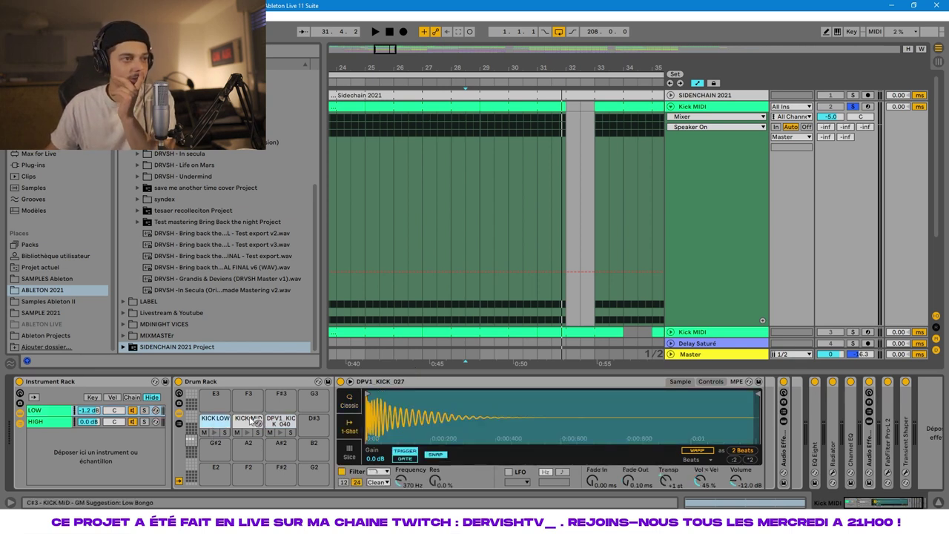
left_click(268, 428)
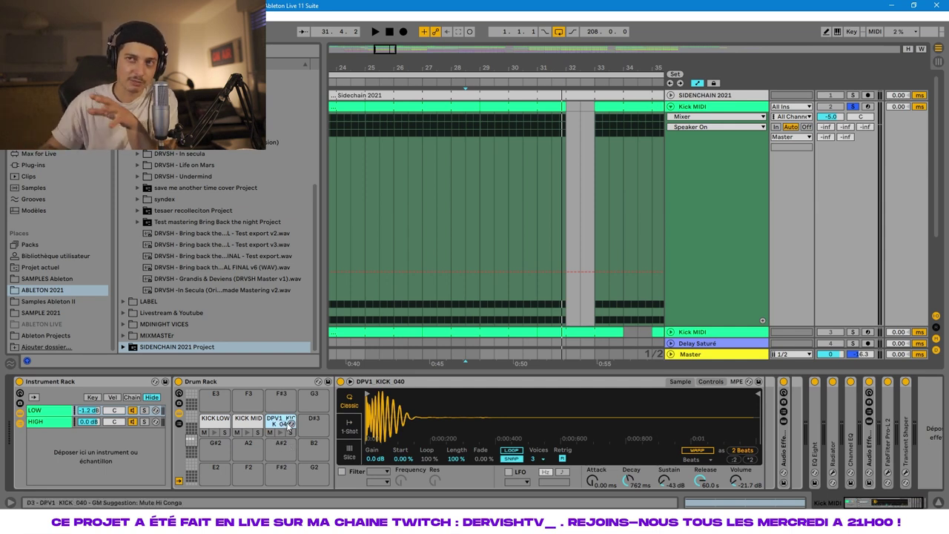
left_click(215, 426)
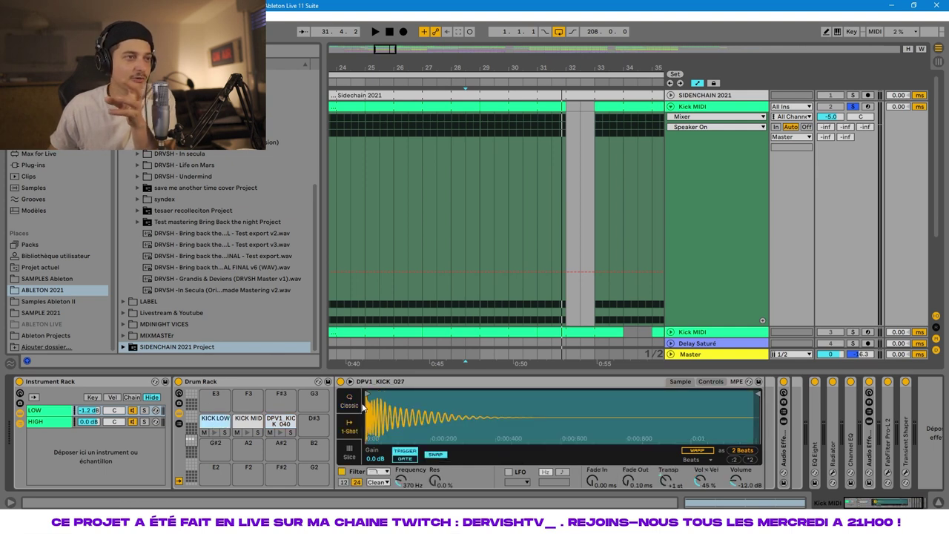
left_click(247, 430)
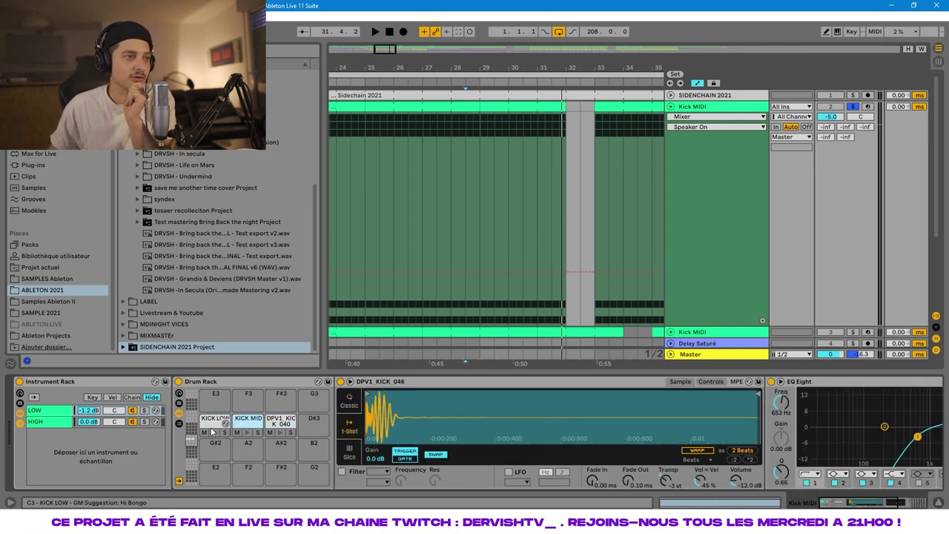
- Review the KICK LOW sample's fade-out, transpose and filter frequency settings, and show its detailed controls
left_click(216, 430)
left_click(654, 485)
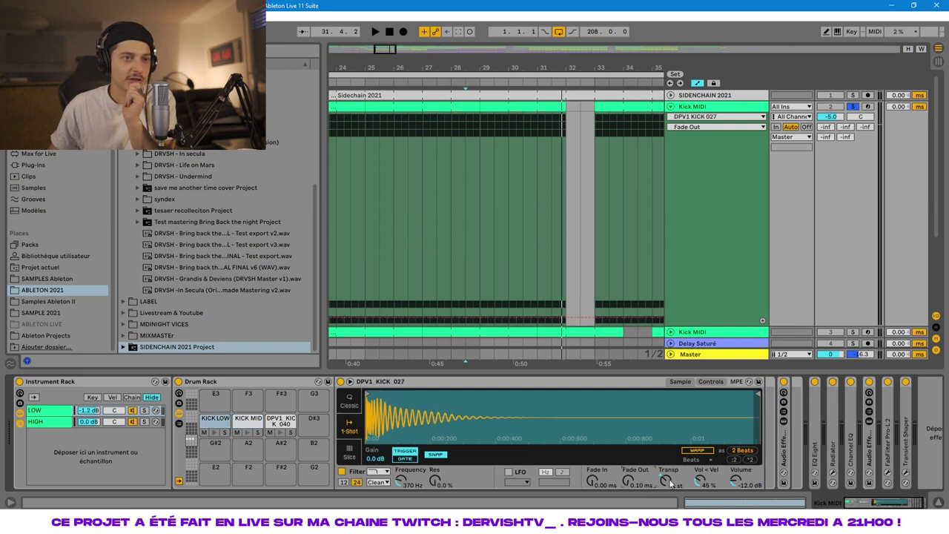
left_click(668, 481)
left_click(401, 479)
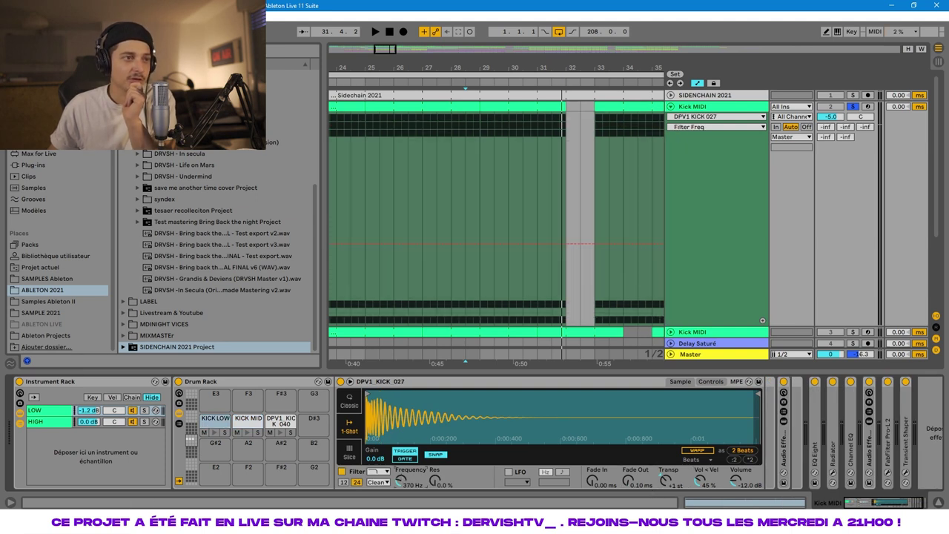
left_click(710, 381)
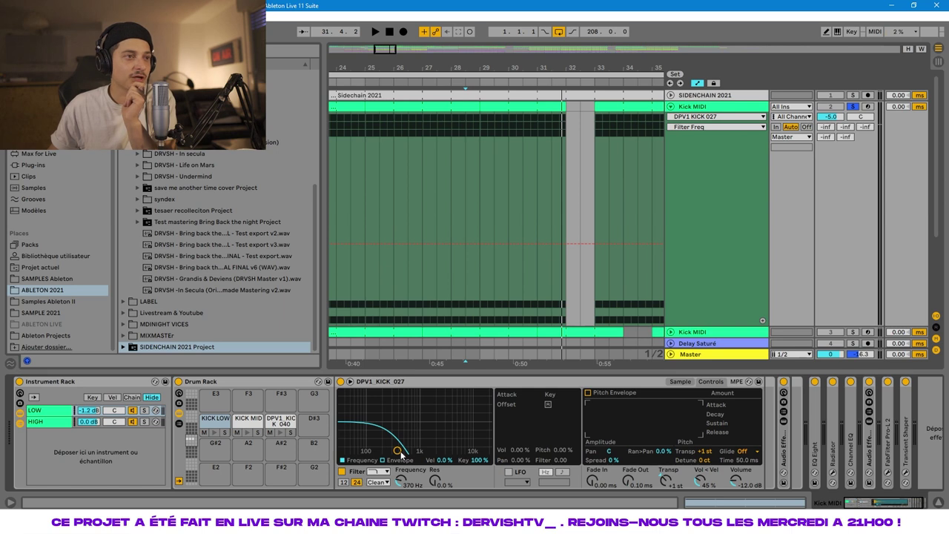
- Set the KICK LOW filter to 334 Hz with 13 % resonance and display its filter envelope
left_click_drag(401, 450, 487, 445)
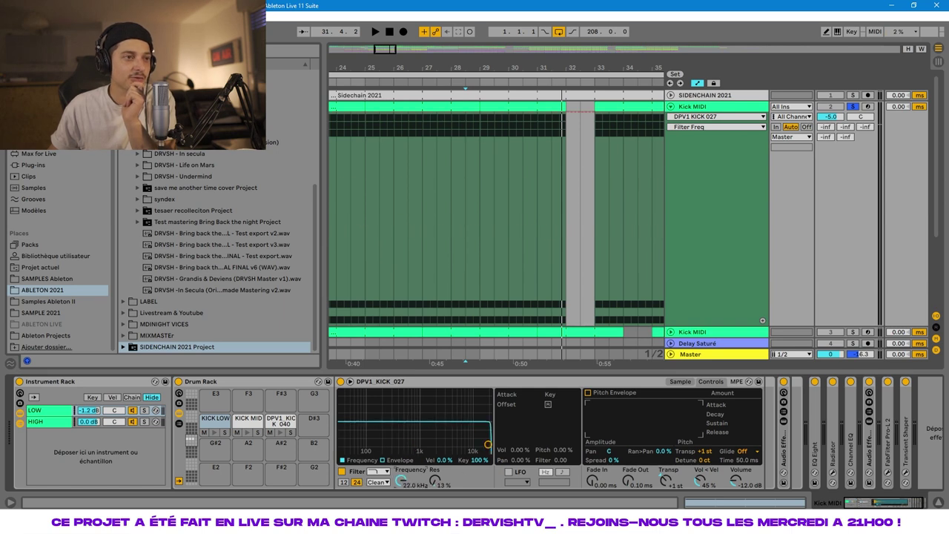
left_click(388, 461)
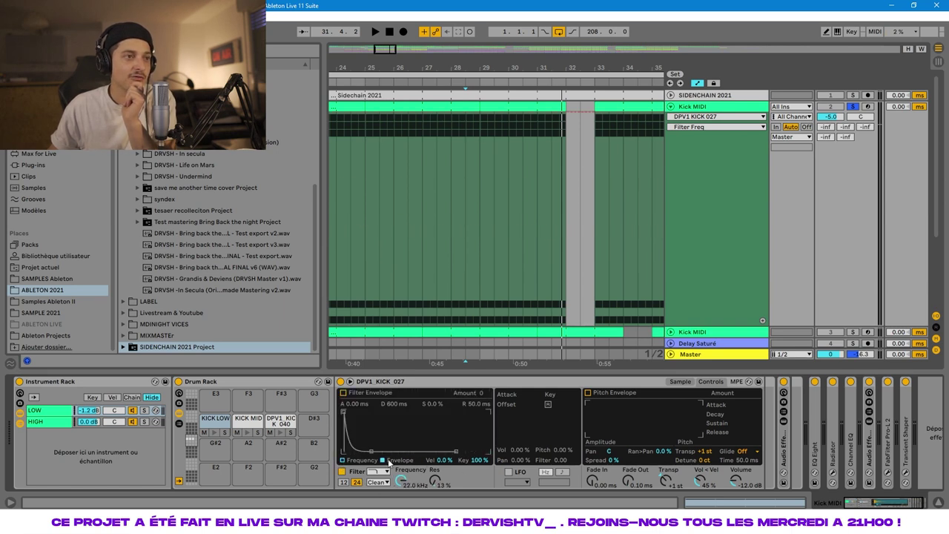
left_click(351, 461)
left_click_drag(400, 479, 400, 533)
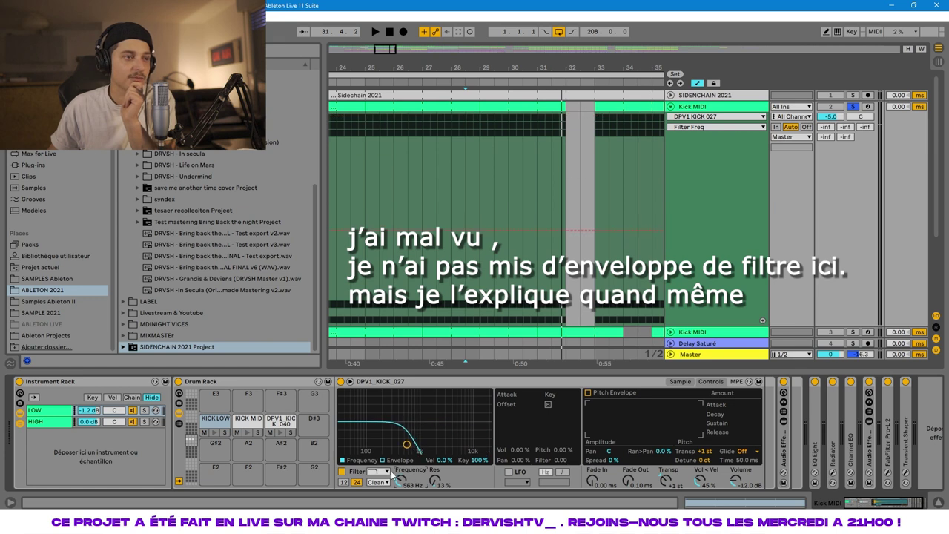
left_click(389, 461)
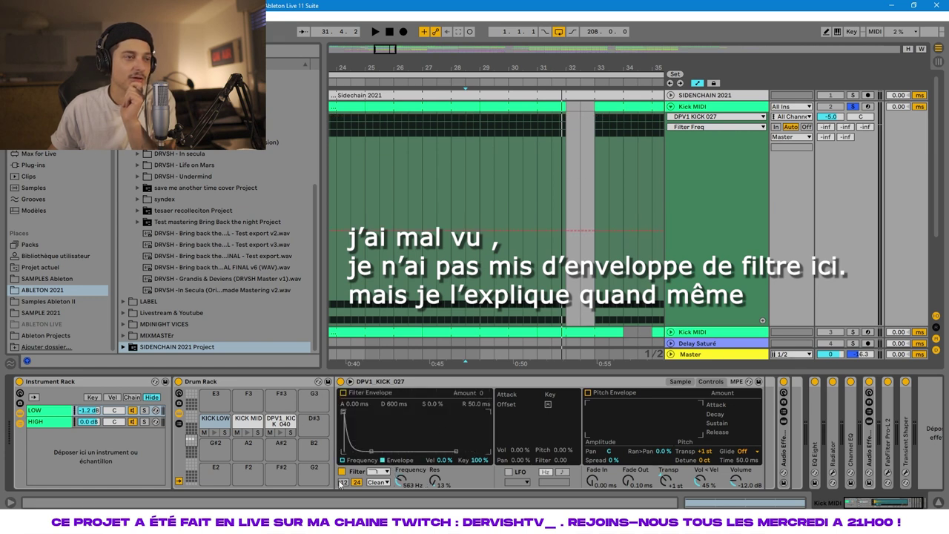
left_click_drag(401, 479, 402, 488)
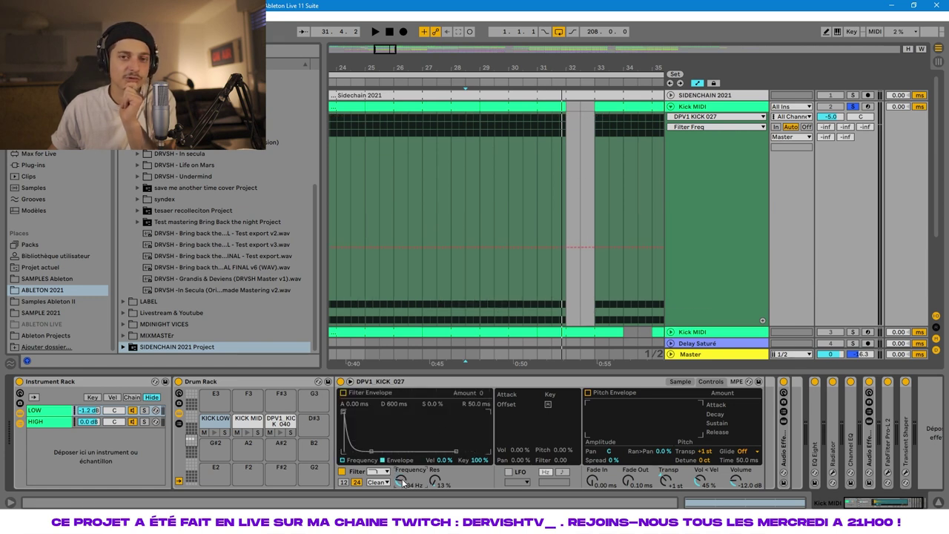
- Turn off both Audio Effect Racks, EQ Eight and Radiator on the Kick MIDI track
left_click(784, 382)
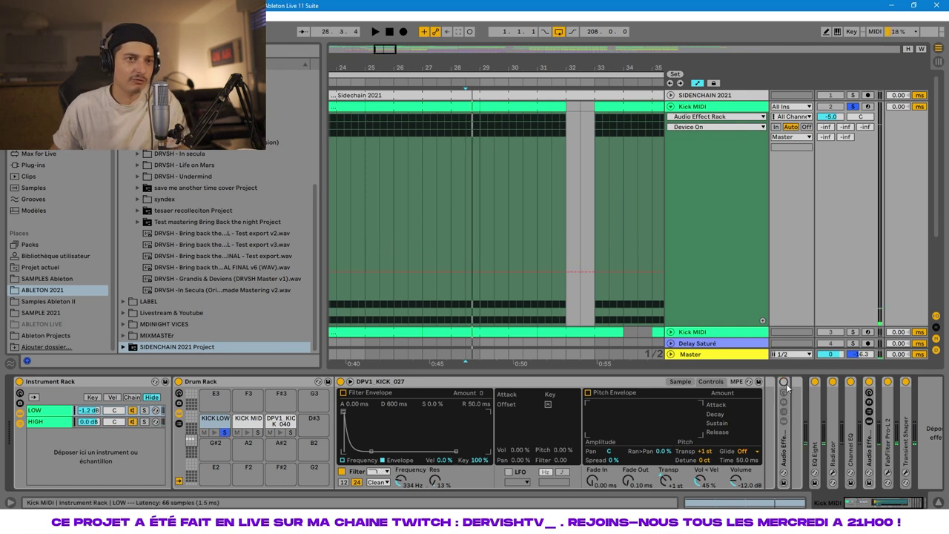
left_click(814, 382)
left_click(833, 382)
left_click(851, 382)
left_click(869, 382)
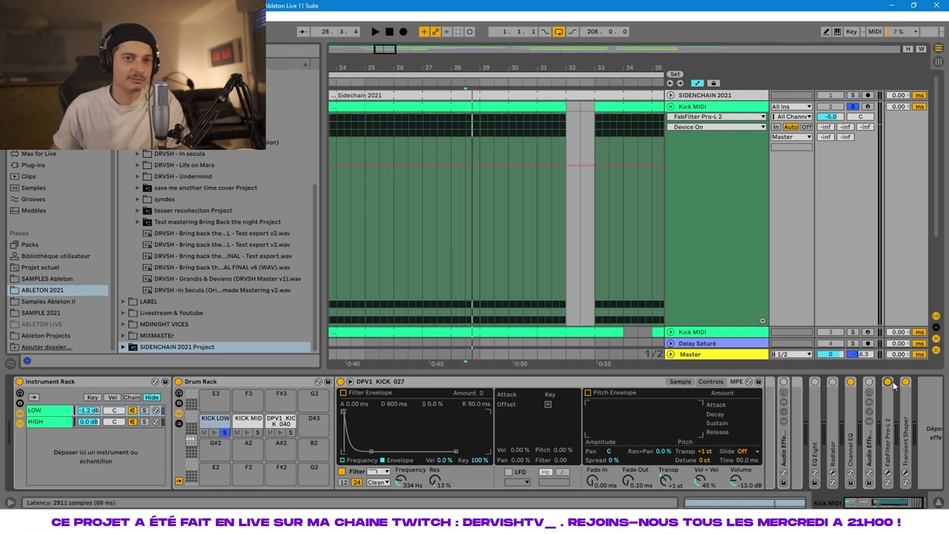
- Solo the Instrument Rack's LOW chain, hide the KICK LOW sample's device, and play the low kick on its own
key("space")
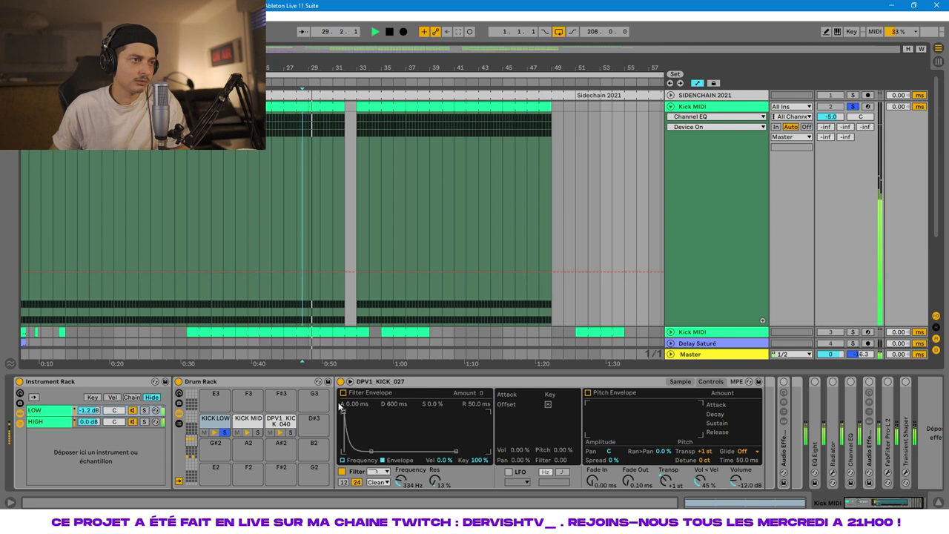
left_click(216, 420)
key("space")
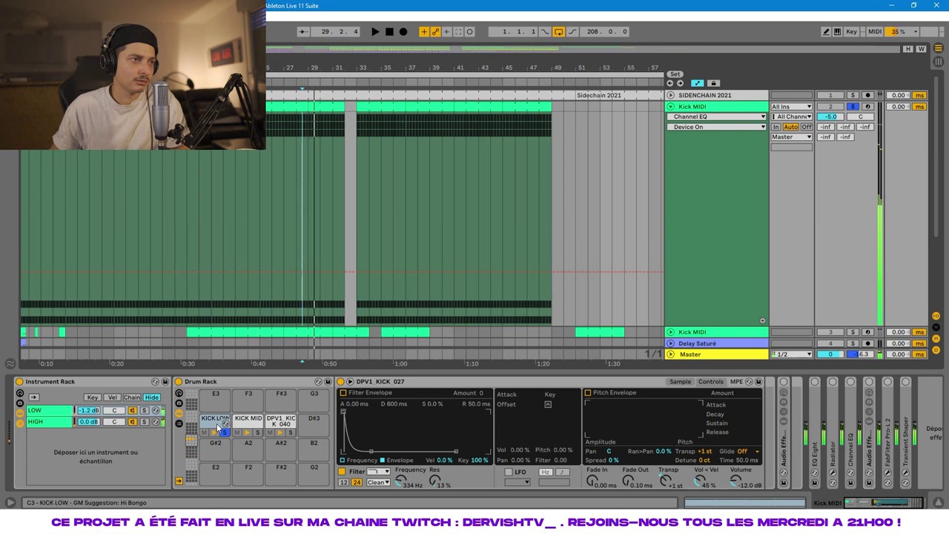
key("space")
left_click(145, 410)
double_click(217, 421)
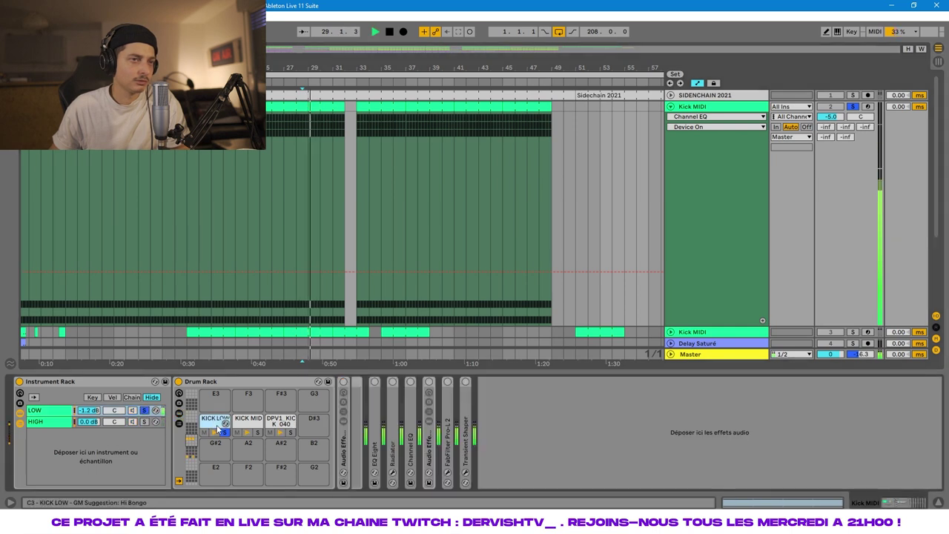
key("space")
key("space")
double_click(830, 116)
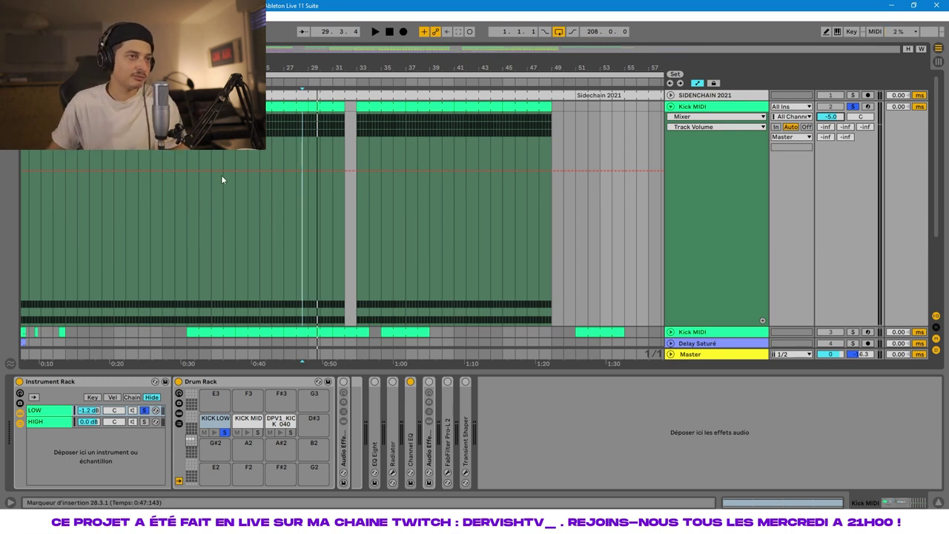
key("space")
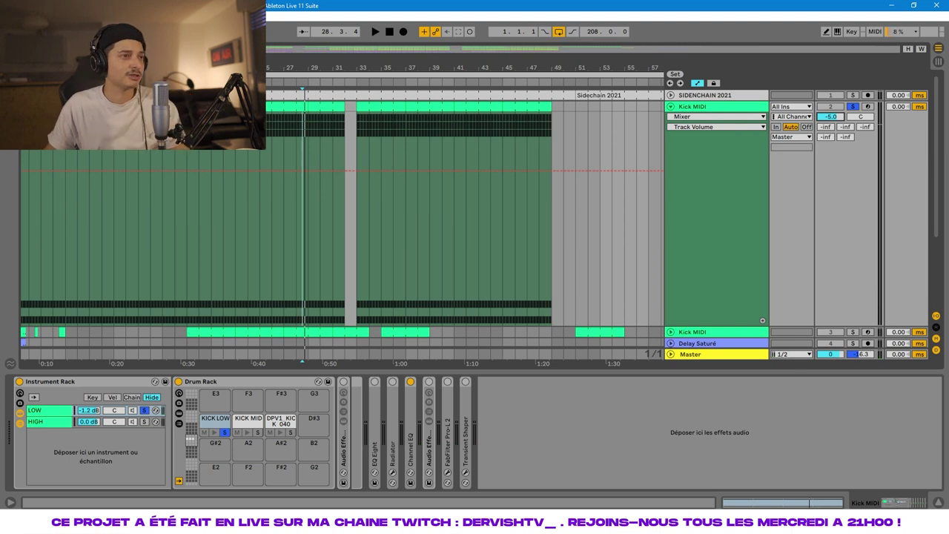
- Add a Spectrum analyzer from the Utilities effects to the end of the Kick MIDI device chain
key("ctrl+alt+b")
left_click(38, 131)
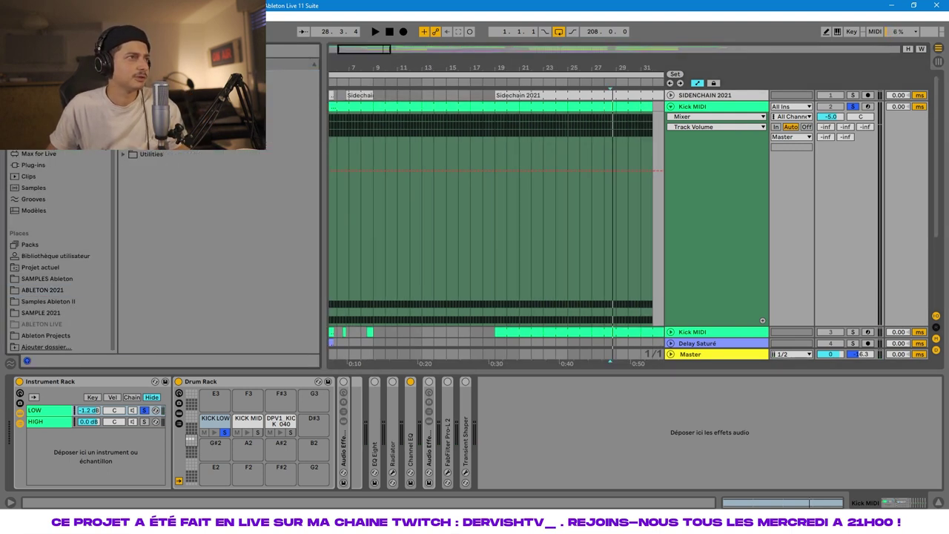
left_click(124, 155)
left_click(140, 191)
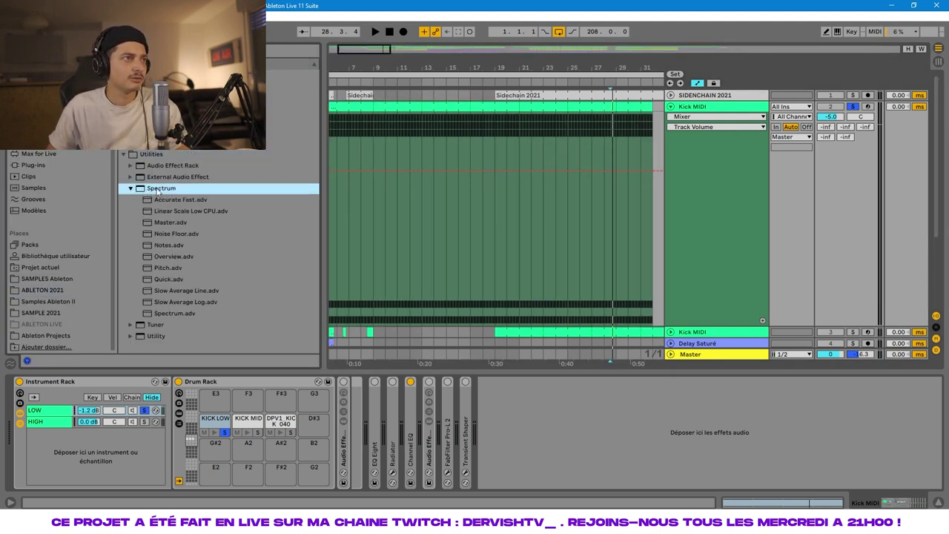
left_click_drag(155, 188, 534, 413)
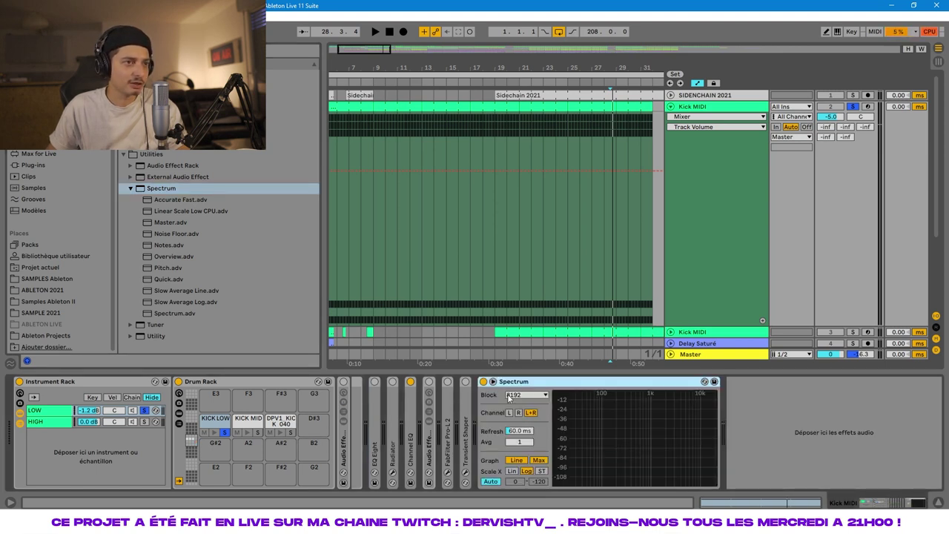
- Enlarge the Spectrum display, set a manual range from 0 to -31 dB, and play the low kick
left_click(493, 381)
left_click(490, 481)
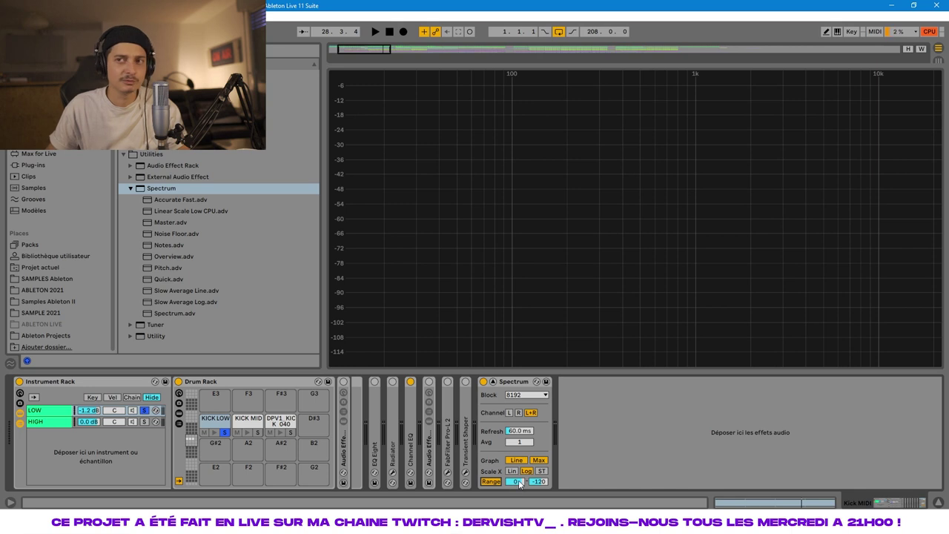
left_click_drag(534, 484, 535, 440)
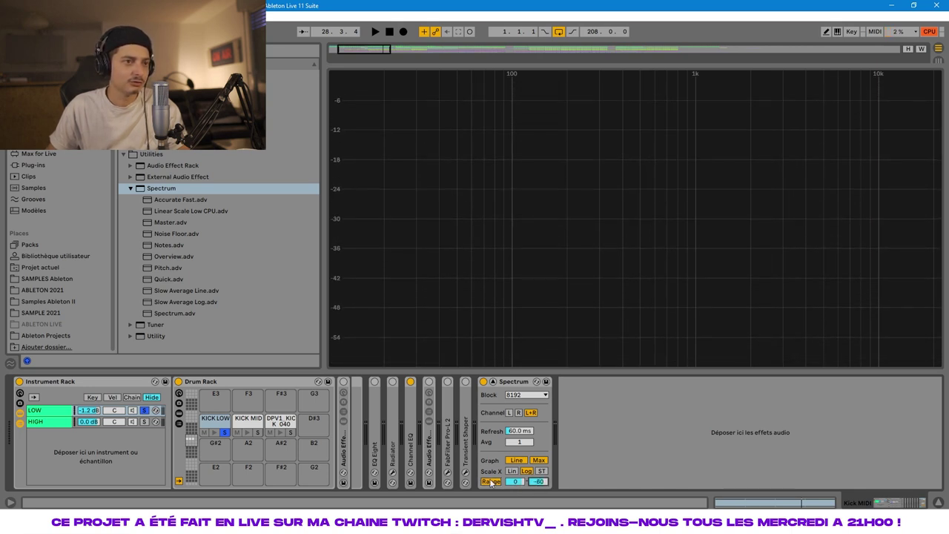
mouse_move(543, 482)
left_mouse_down()
mouse_move(543, 446)
mouse_move(542, 497)
left_mouse_up()
key("space")
key("space")
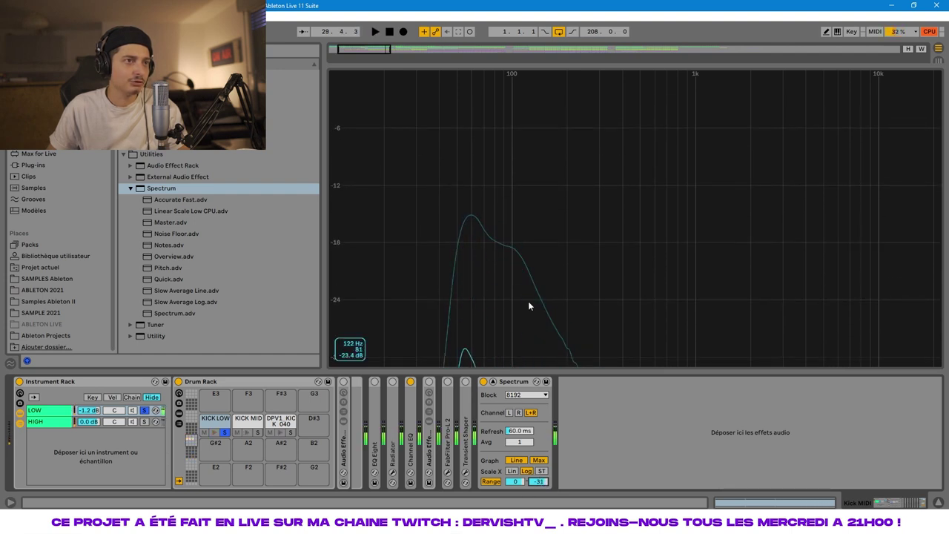
- Set the Spectrum's lower range limit to -180 dB and play the low kick to view its frequency curve
left_click_drag(541, 480, 541, 531)
key("space")
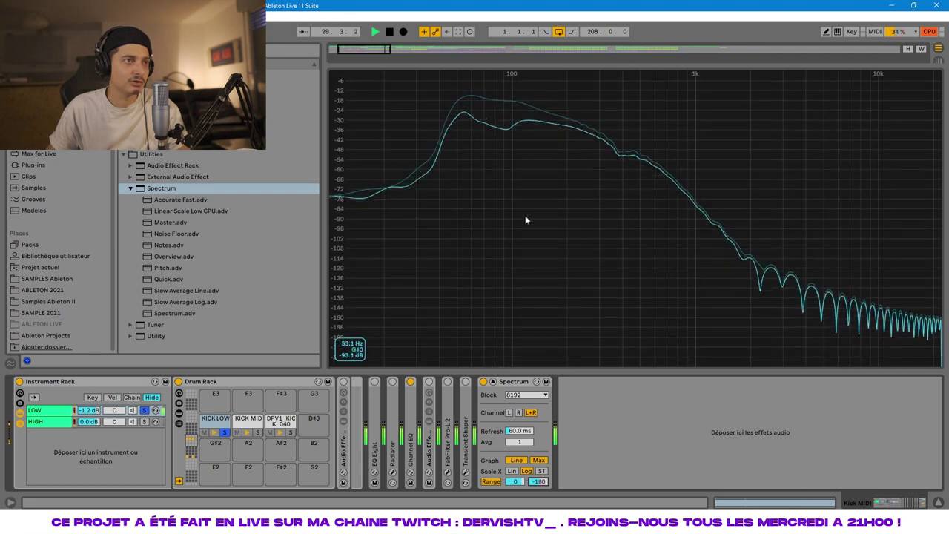
key("space")
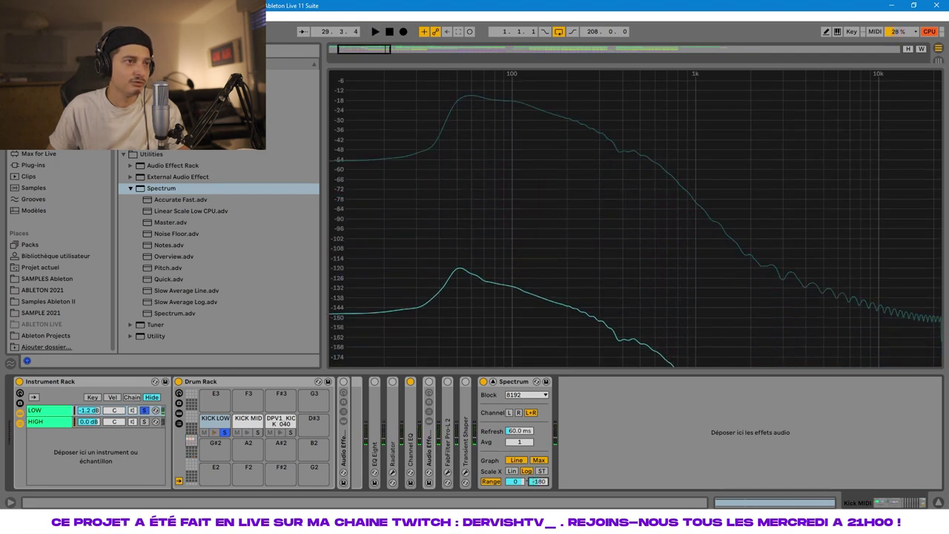
- Set the Spectrum's lower range limit to -37 dB and play the low kick to view its peak
left_click_drag(535, 482, 535, 441)
key("space")
key("space")
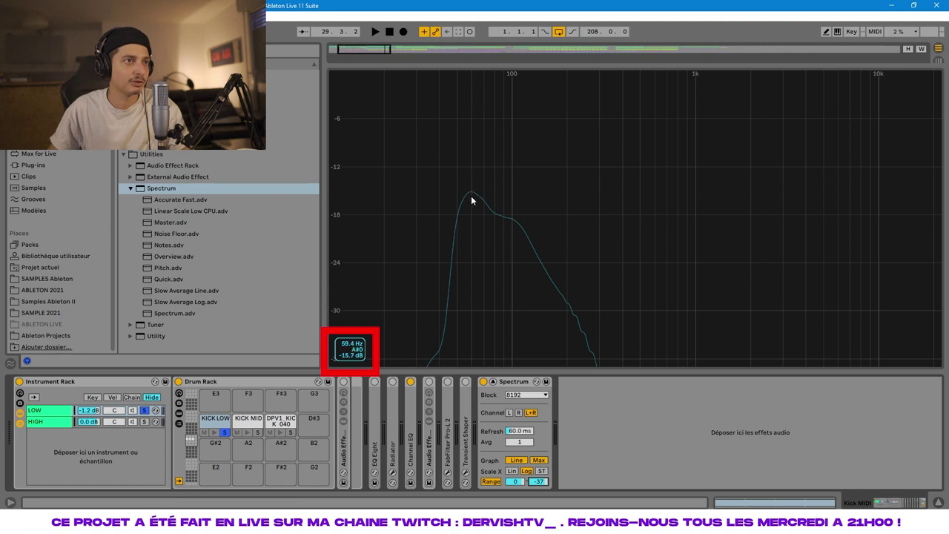
- Inspect the KICK MID and DPV1_KICK 040 pad devices, showing the 040 sample and zooming in on its waveform
left_click(248, 440)
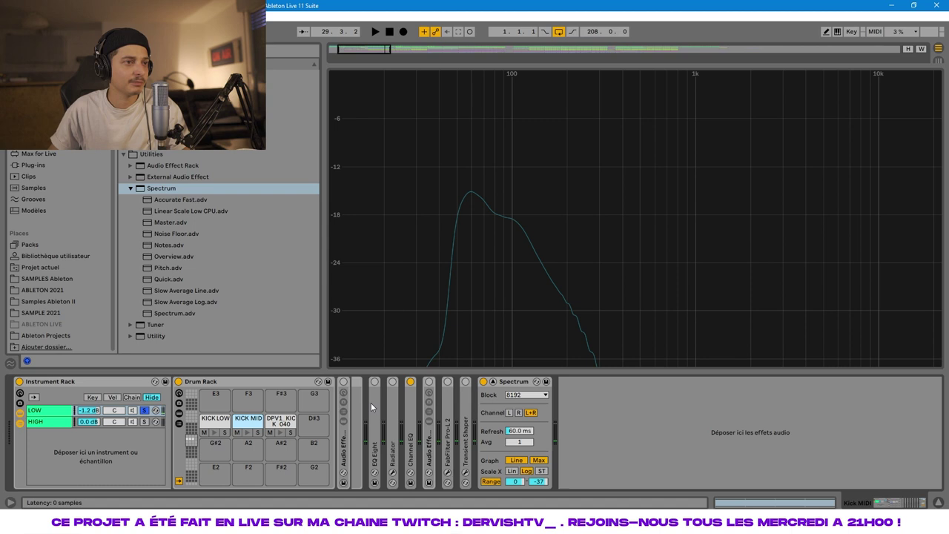
double_click(253, 422)
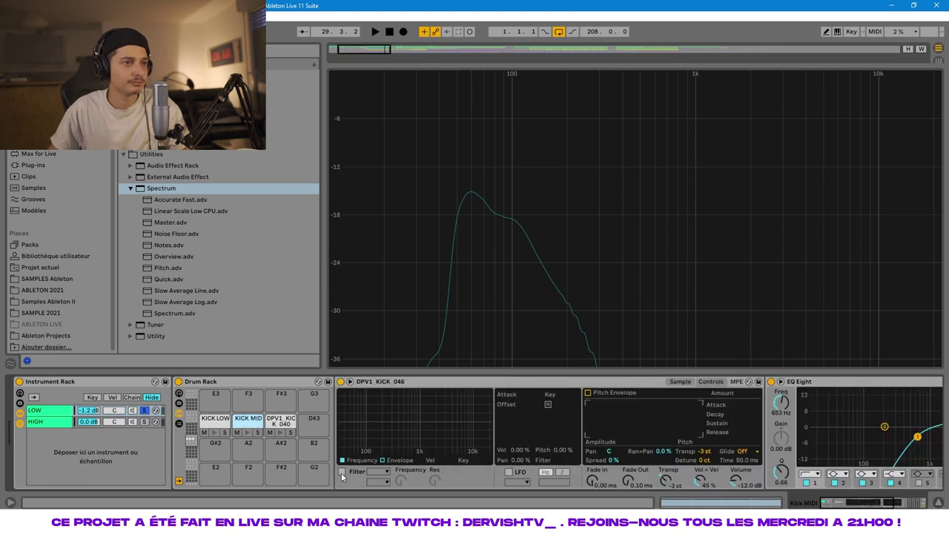
left_click(286, 424)
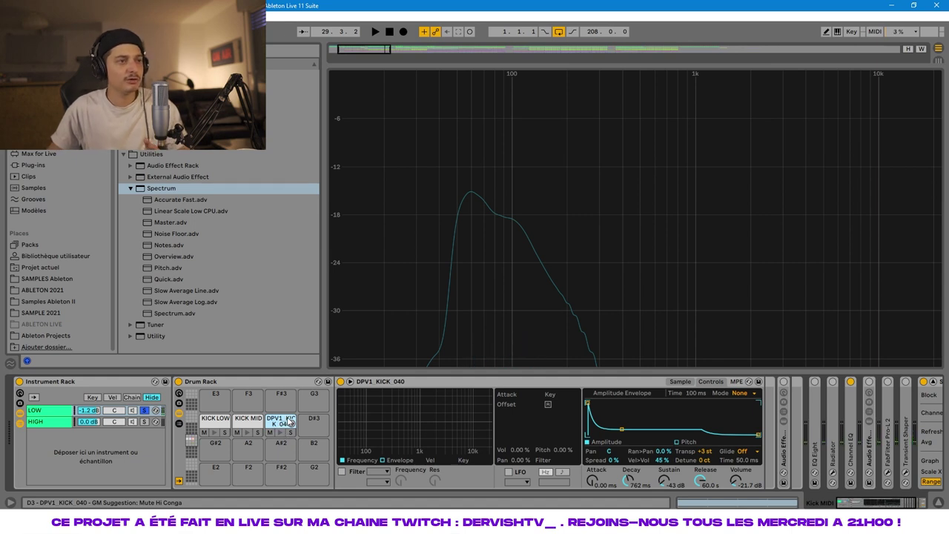
left_click(680, 381)
left_click_drag(367, 410, 368, 460)
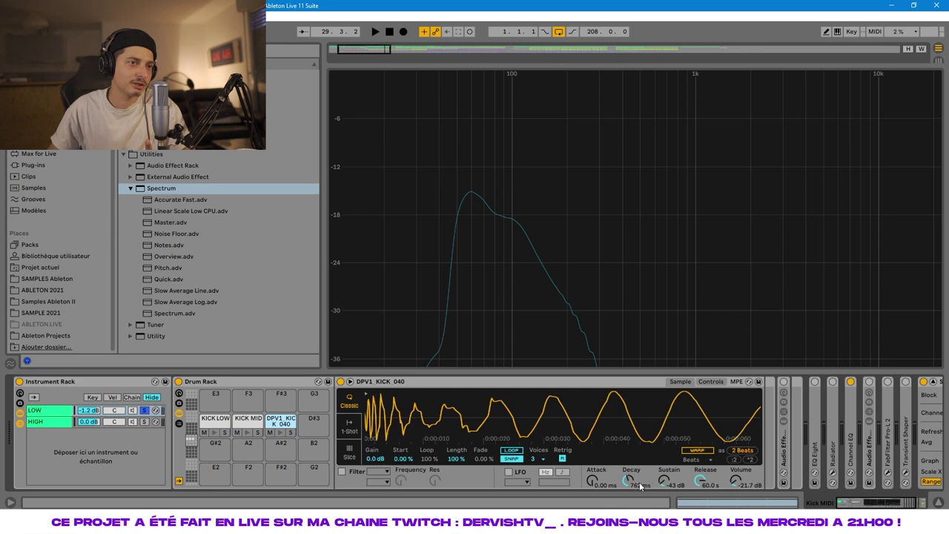
- Show the KICK LOW pad's sample and play the low kick while viewing the Spectrum curve
left_click(248, 421)
left_click(217, 421)
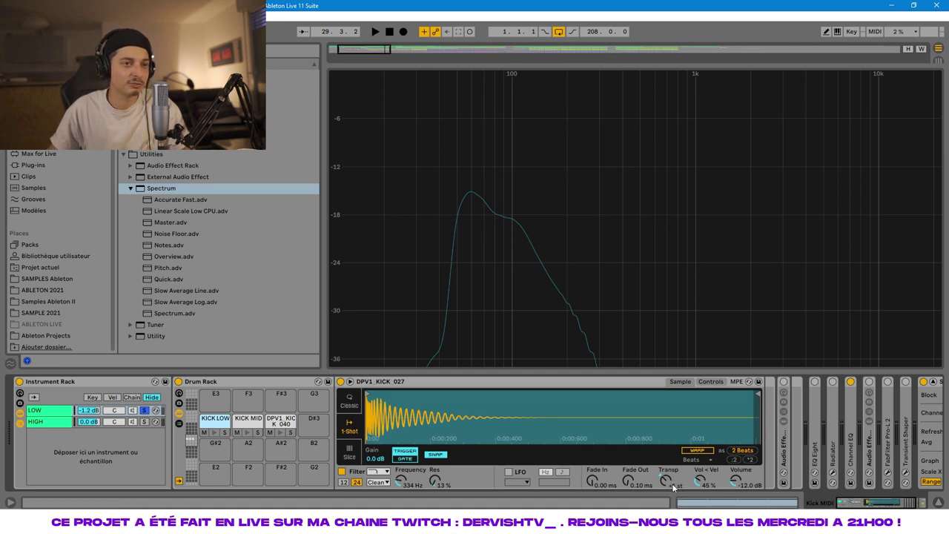
key("space")
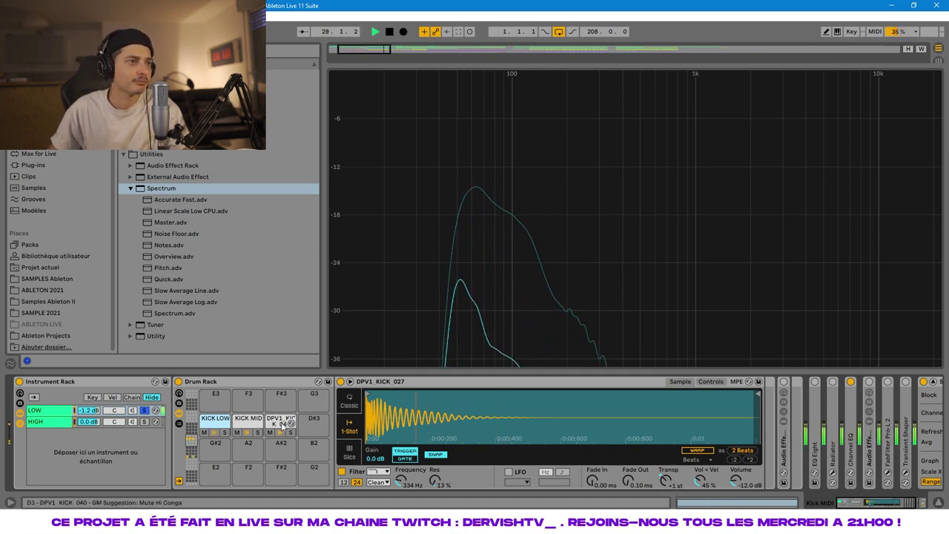
key("space")
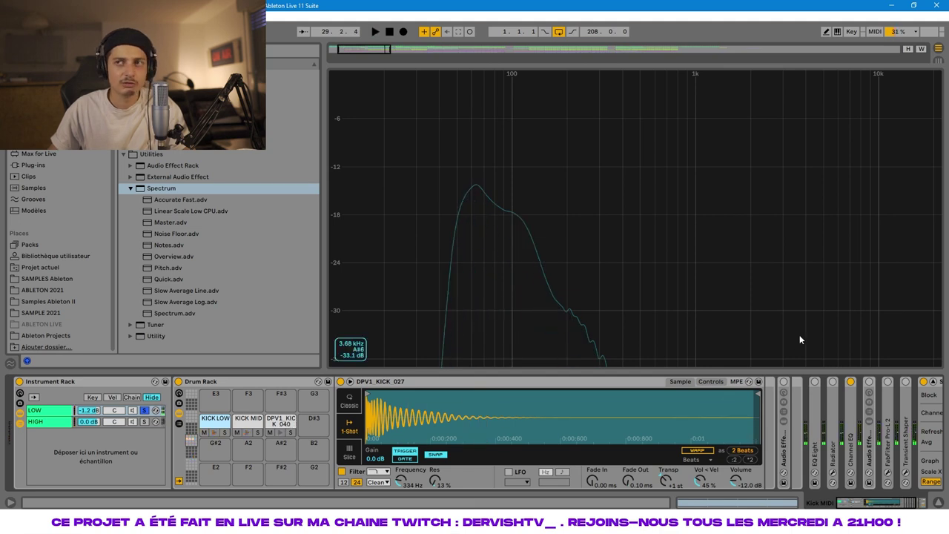
- Close the enlarged Spectrum display and unfold the Audio Effect Rack that follows the Drum Rack
left_click_drag(868, 503, 880, 503)
left_click(817, 382)
double_click(671, 425)
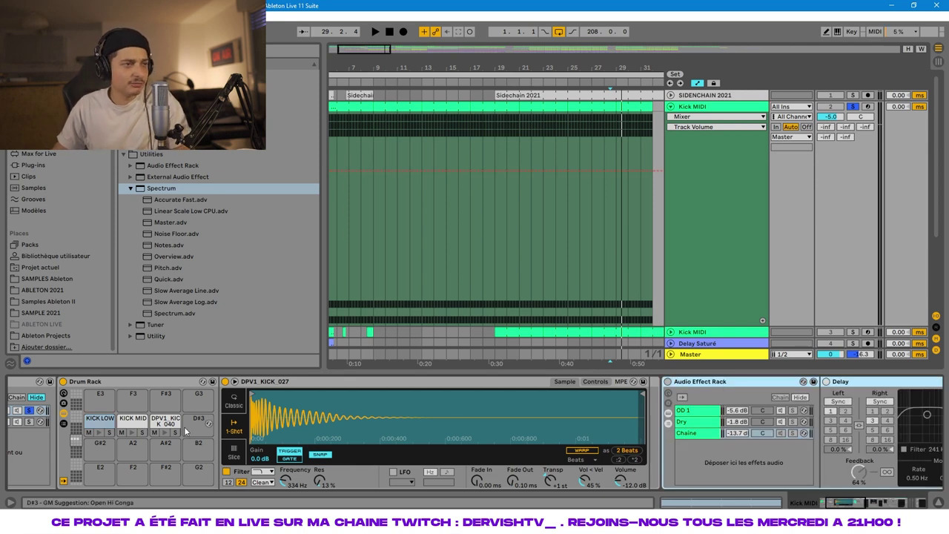
- Fold and unfold the Instrument Rack, and compare the devices of its LOW and HIGH chains
left_click_drag(840, 502, 834, 502)
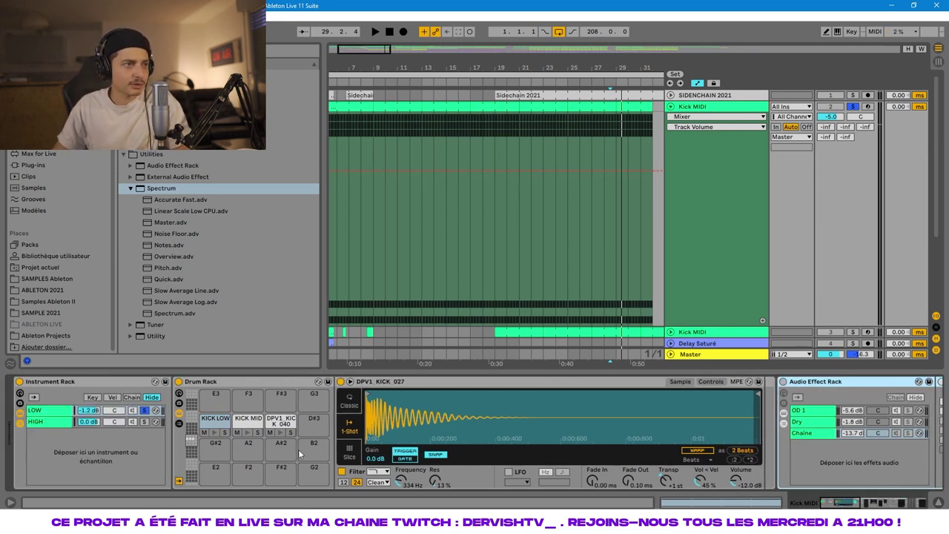
left_click(20, 423)
double_click(20, 424)
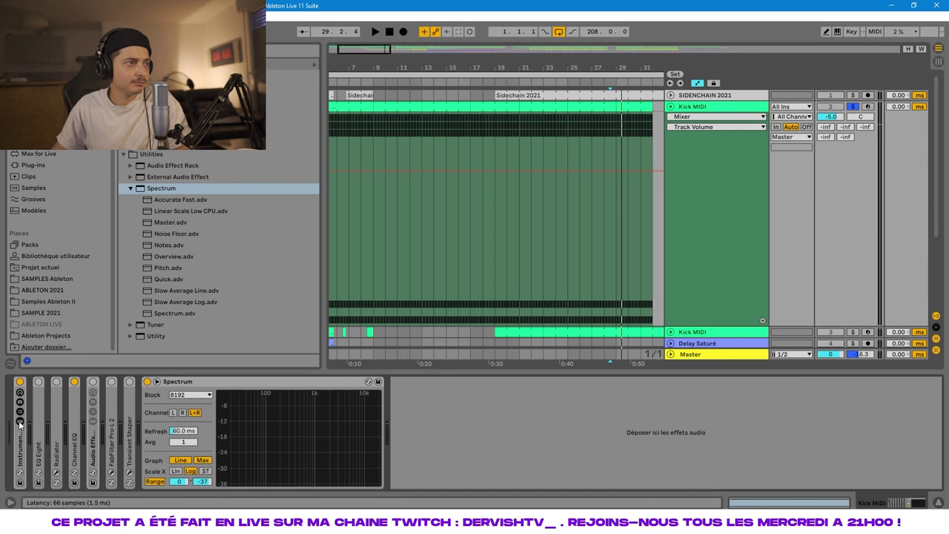
double_click(20, 424)
left_click(51, 413)
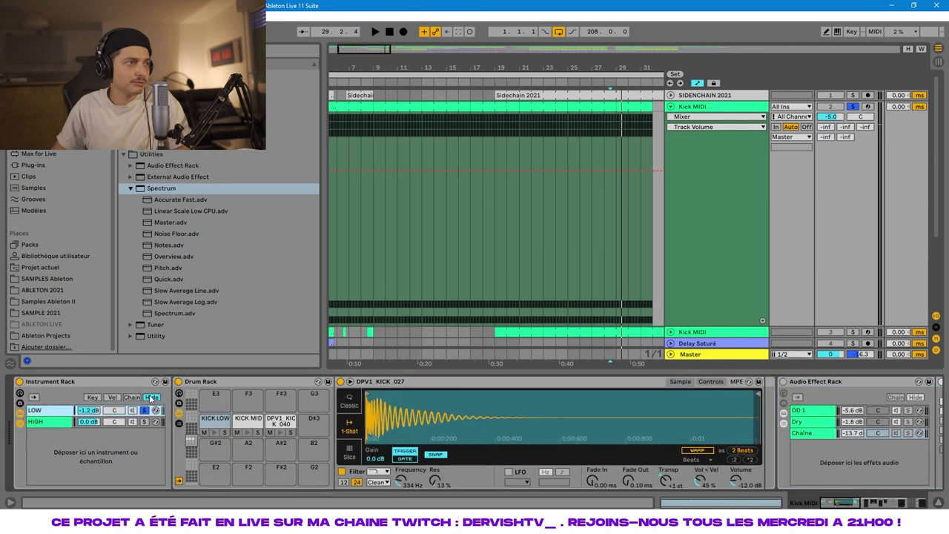
left_click(59, 421)
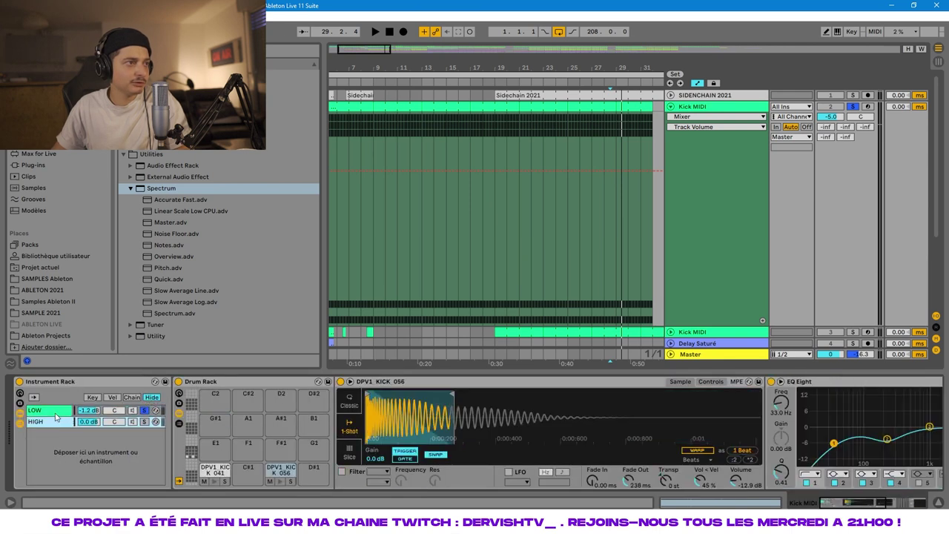
left_click(59, 412)
- Select the LOW chain's Drum Rack and play the low kick briefly
left_click(226, 383)
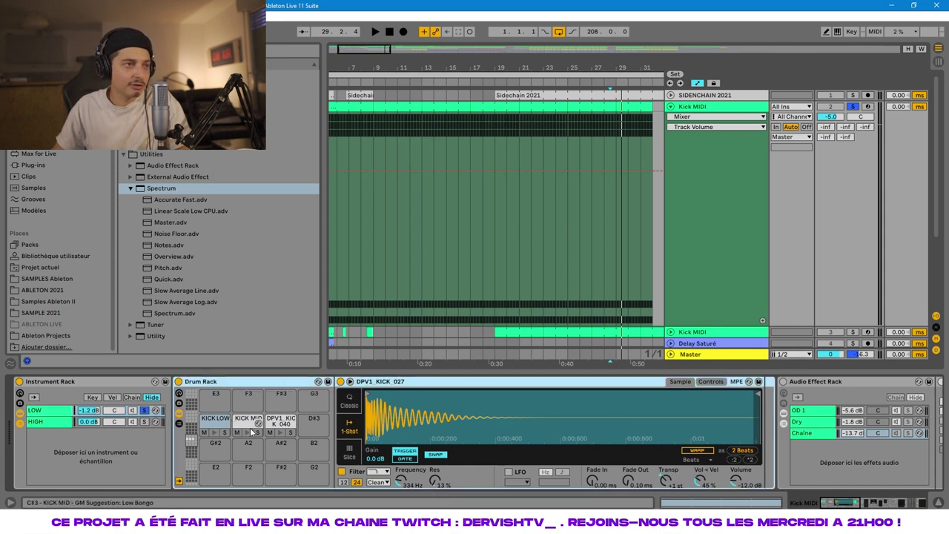
key("space")
key("space")
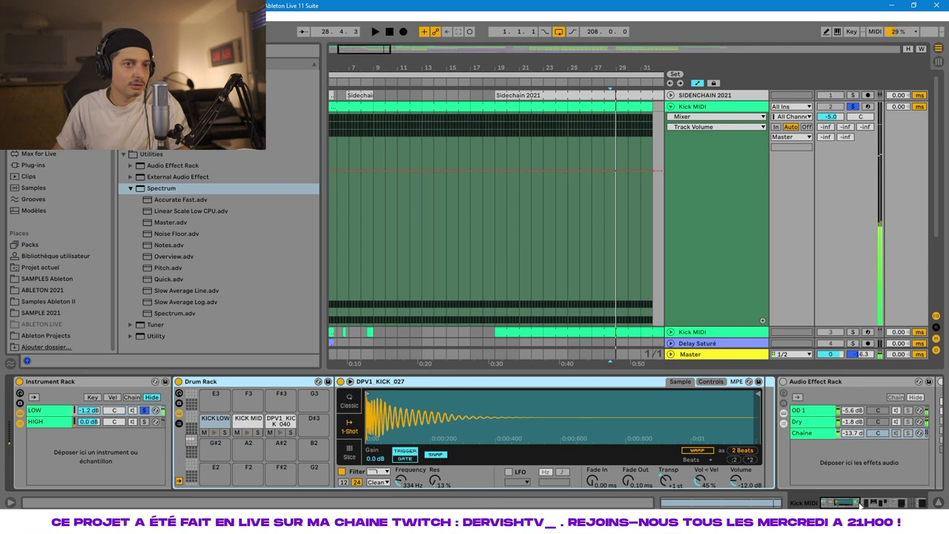
- Examine the OD 1, Dry and Chaîne chains of the low kick's Audio Effect Rack
scroll(475, 430, "right", 10)
left_click(390, 421)
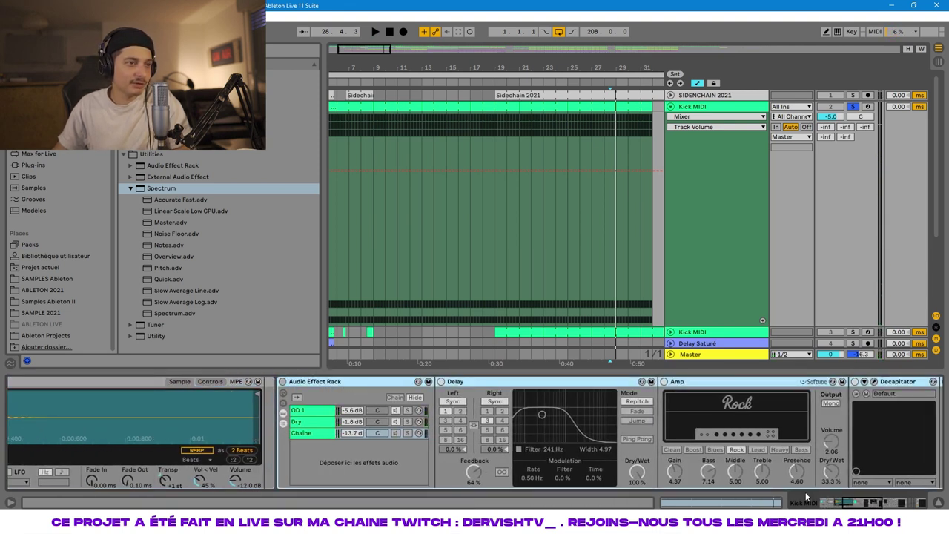
left_click(313, 420)
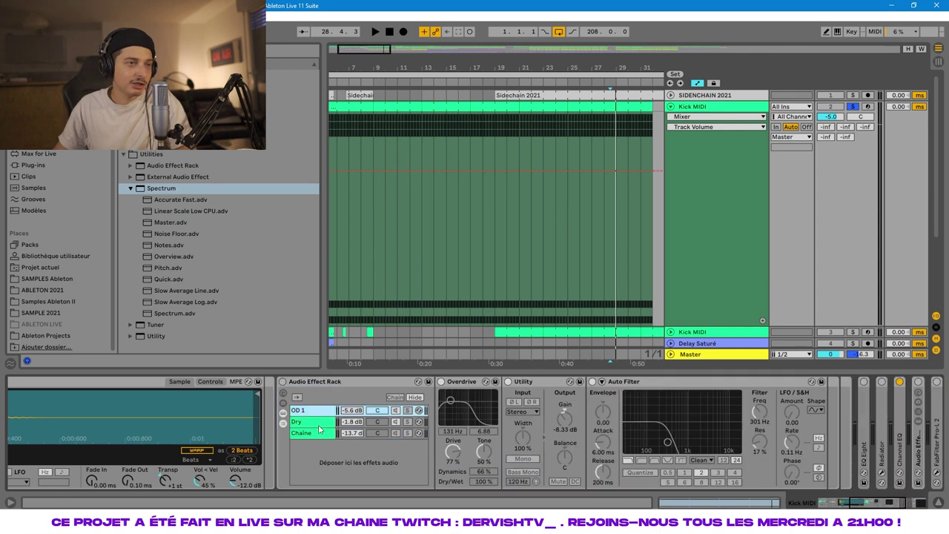
left_click(320, 422)
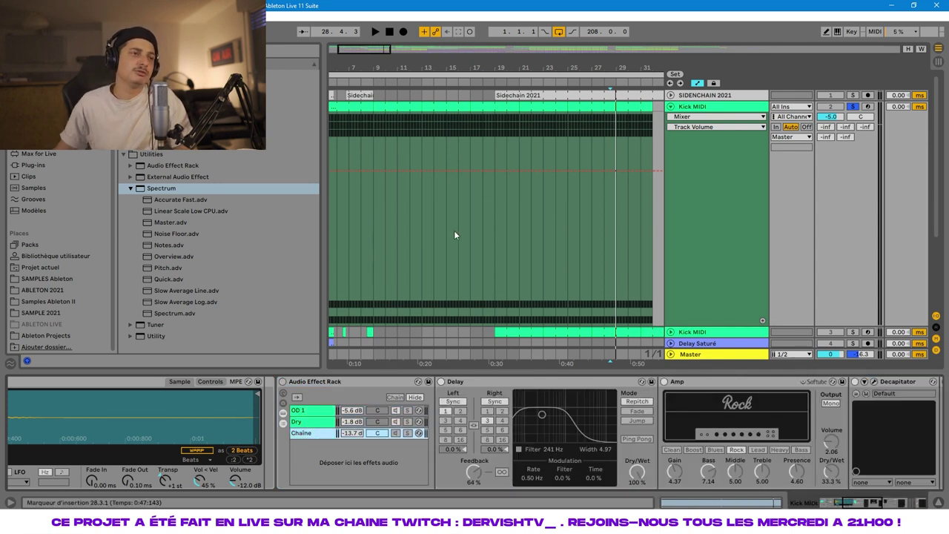
- Turn on the low kick's Audio Effect Rack and display the devices of its OD 1 chain
left_click(282, 381)
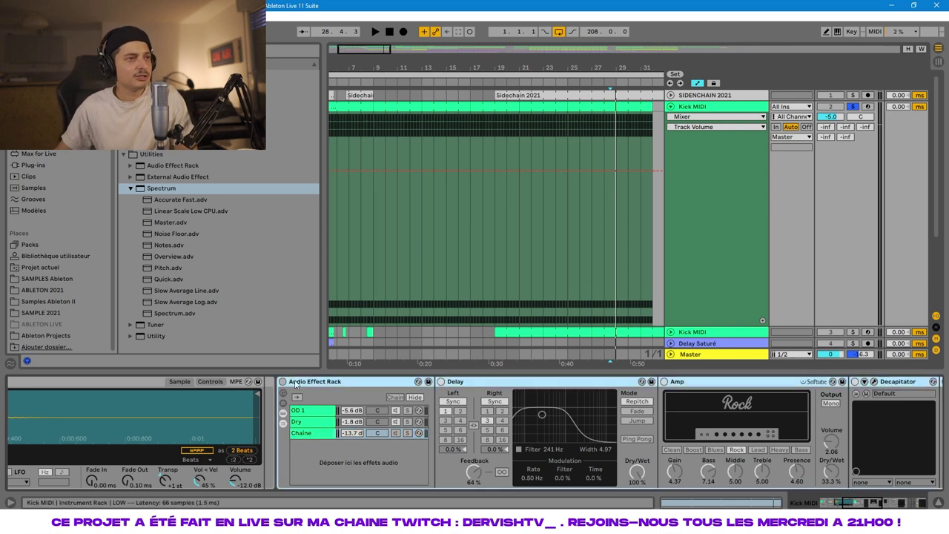
left_click(306, 412)
left_click(310, 433)
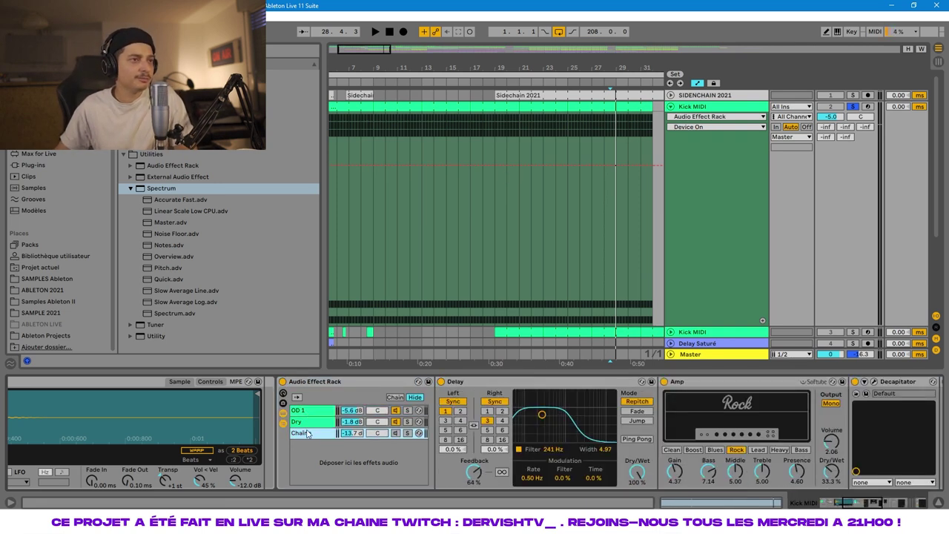
left_click(306, 412)
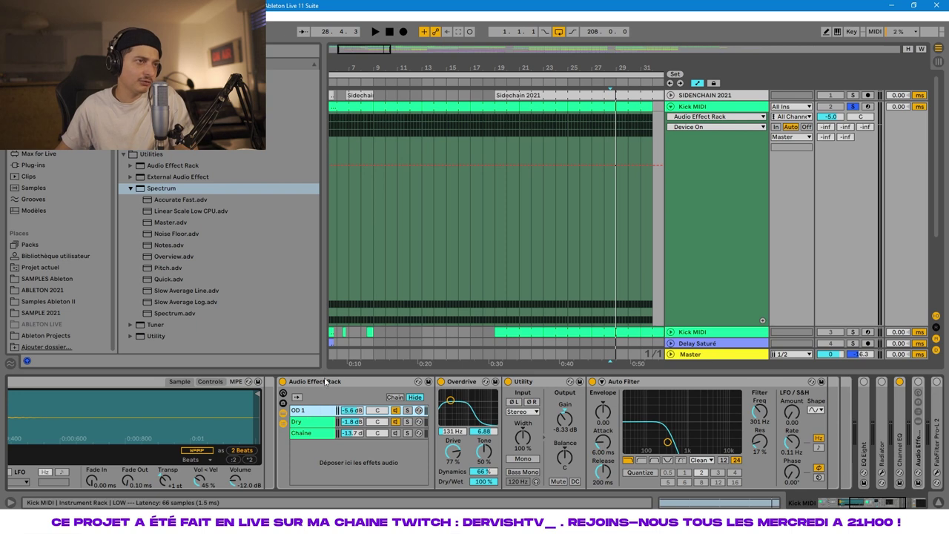
- Open the Overdrive's context options, and fold, unfold and toggle the device view of the low kick's Audio Effect Rack
left_click(459, 383)
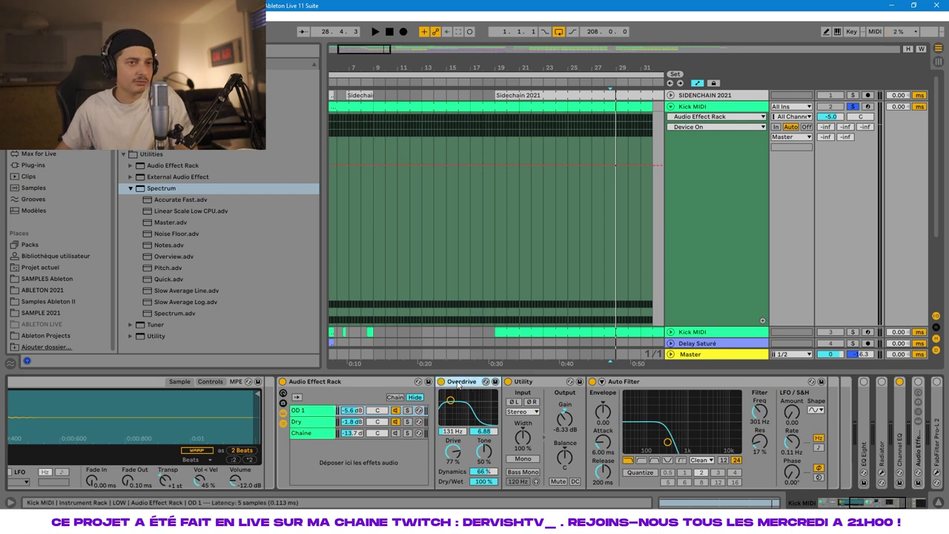
right_click(459, 384)
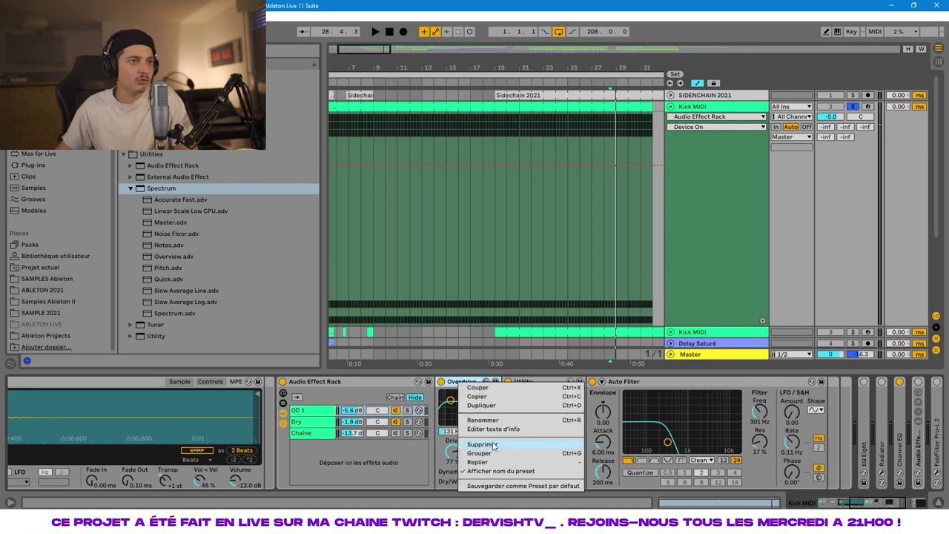
left_click(283, 425)
double_click(282, 430)
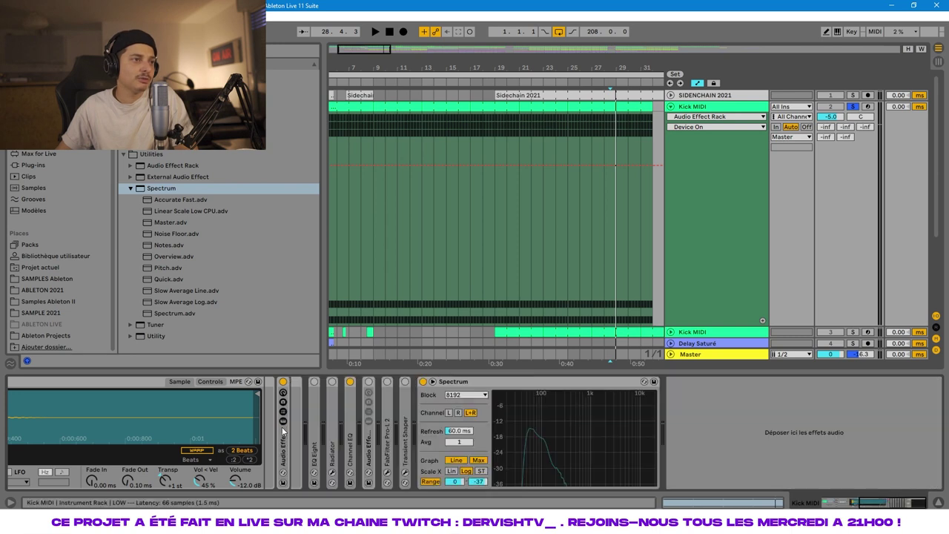
double_click(282, 439)
left_click(282, 413)
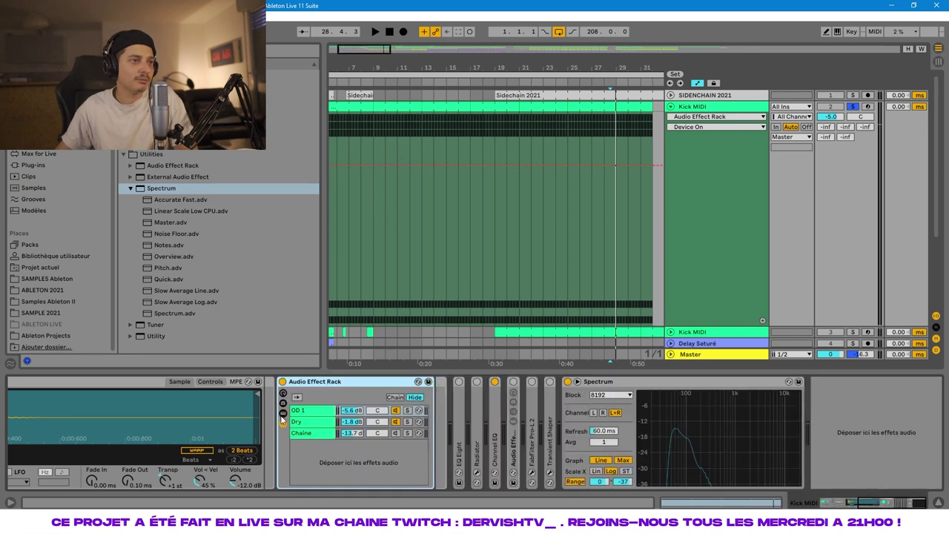
left_click(283, 414)
- Group the Spectrum device into a new Audio Effect Rack and show the rack's chain list
left_click(862, 505)
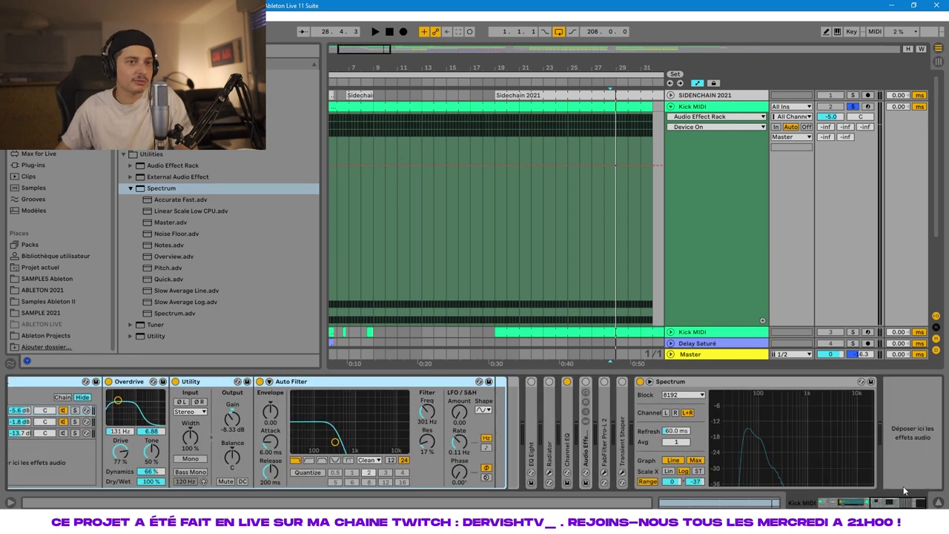
right_click(731, 384)
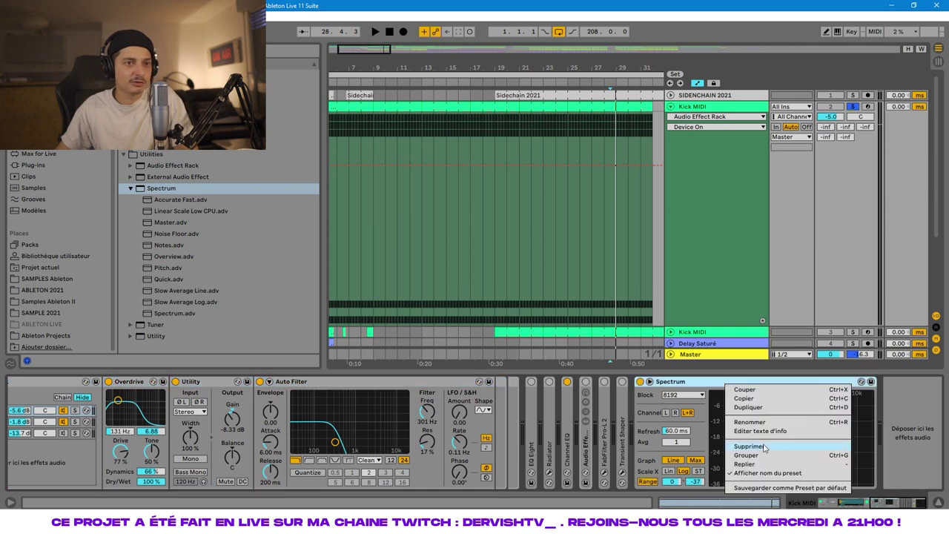
left_click(758, 456)
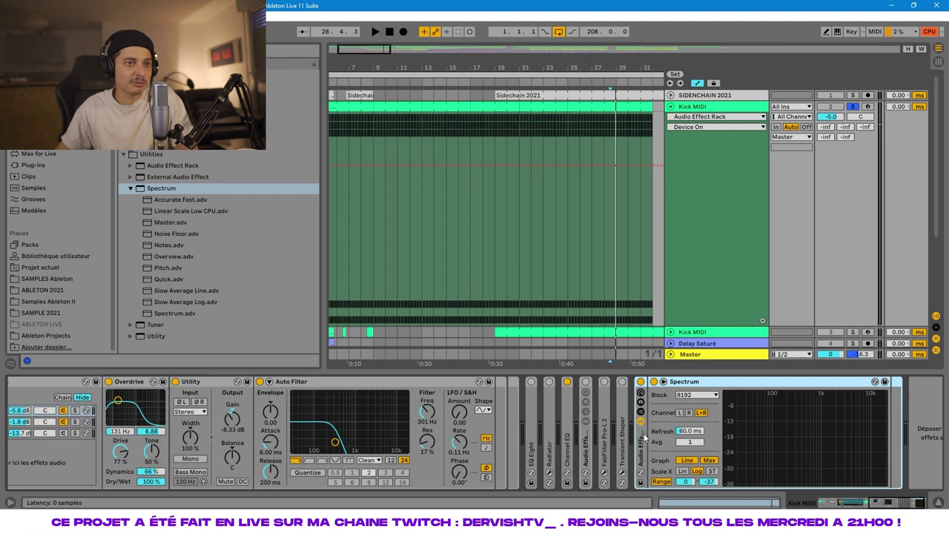
left_click(640, 413)
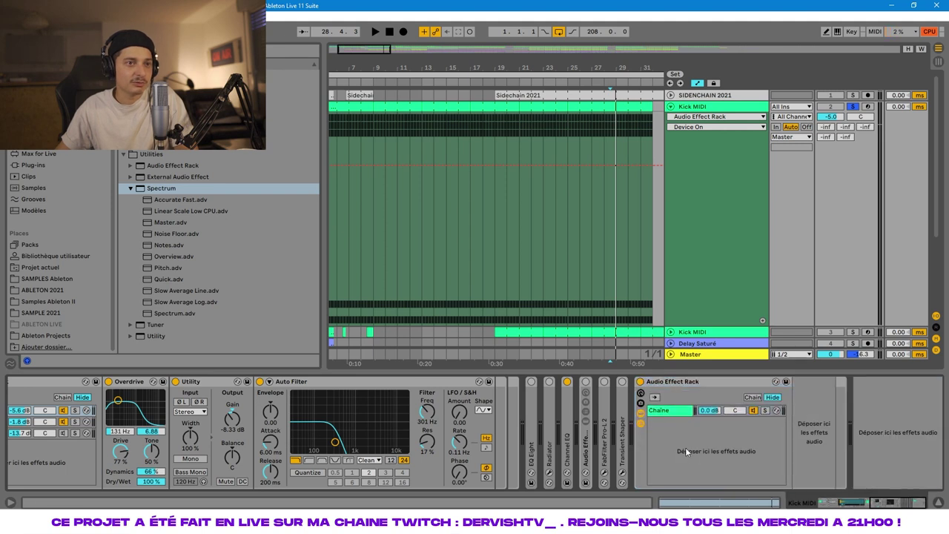
- Create two additional chains in the Spectrum's Audio Effect Rack and compare it with the low kick's rack
right_click(675, 443)
left_click(674, 453)
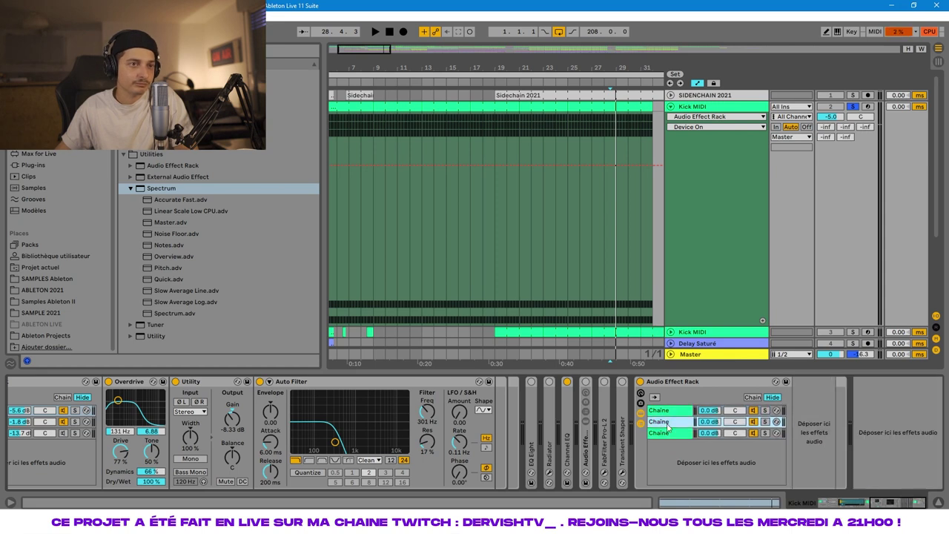
scroll(667, 424, "left", 10)
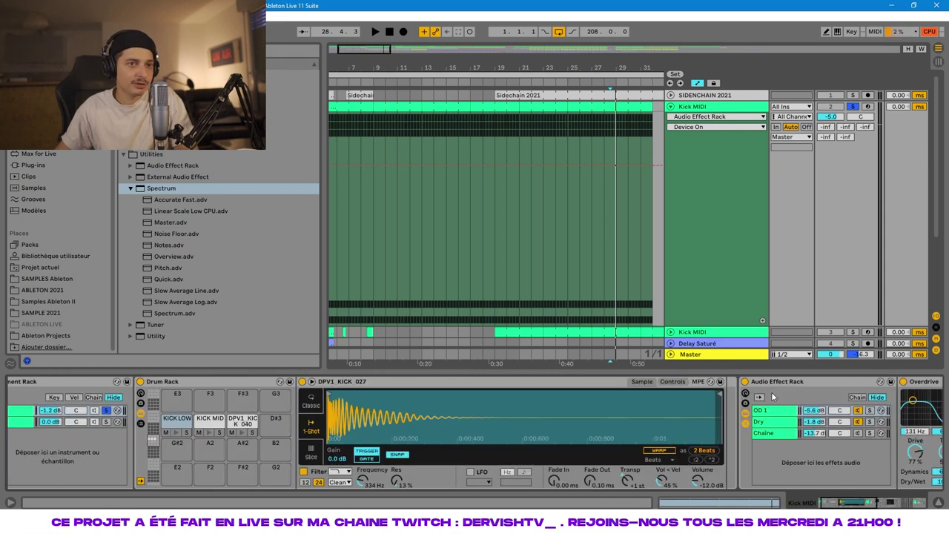
left_click_drag(847, 504, 919, 504)
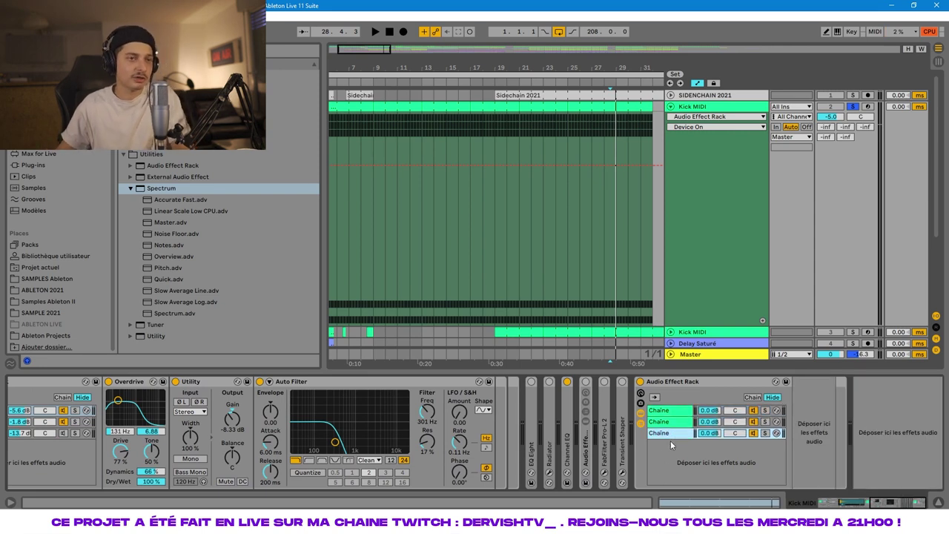
- Delete the two empty chains from the Spectrum's Audio Effect Rack and select the rack
key("Delete")
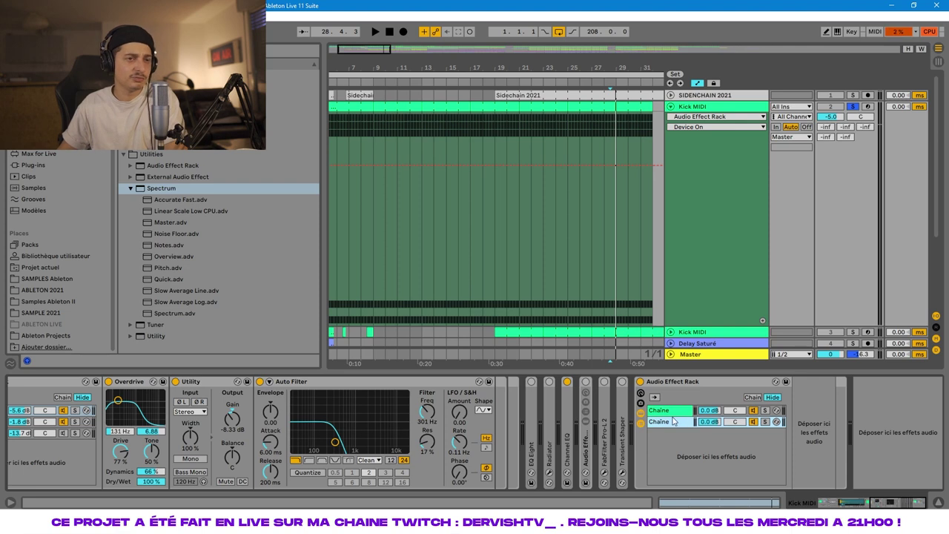
key("Delete")
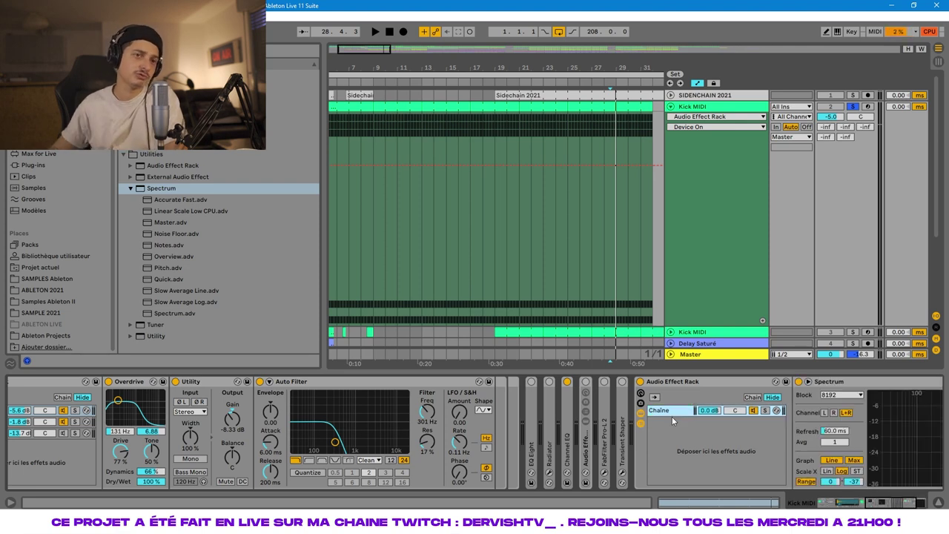
left_click(708, 383)
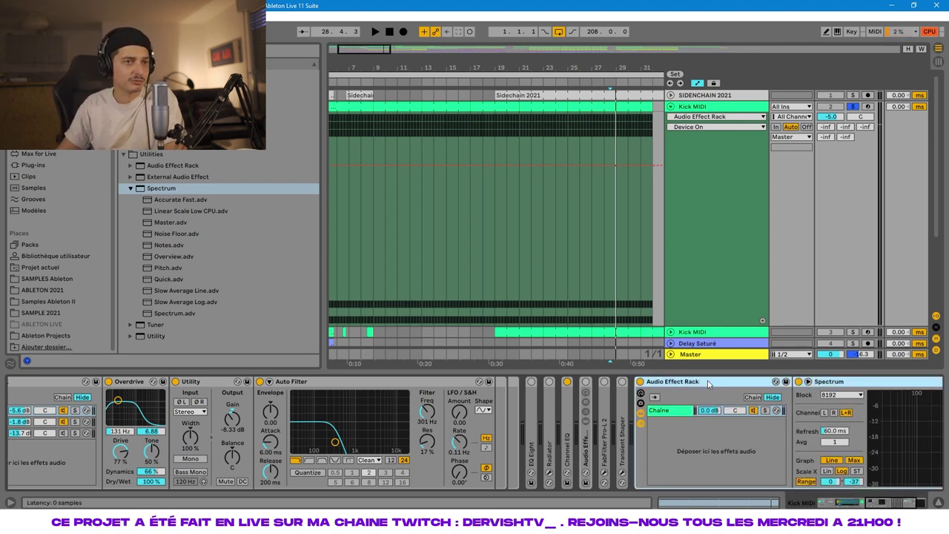
- Delete the Spectrum's Audio Effect Rack and select the OD 1 chain in the low kick's rack
key("Delete")
mouse_move(893, 502)
left_mouse_down()
mouse_move(851, 500)
mouse_move(885, 503)
left_mouse_up()
left_click(373, 412)
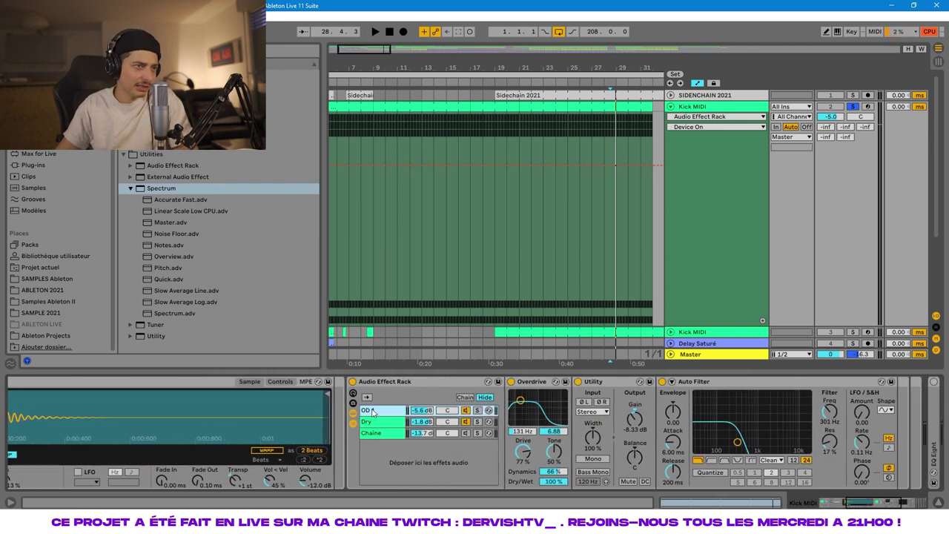
- Solo the OD 1 chain in the low kick's rack and listen to it during playback
left_click(477, 412)
left_click(489, 412)
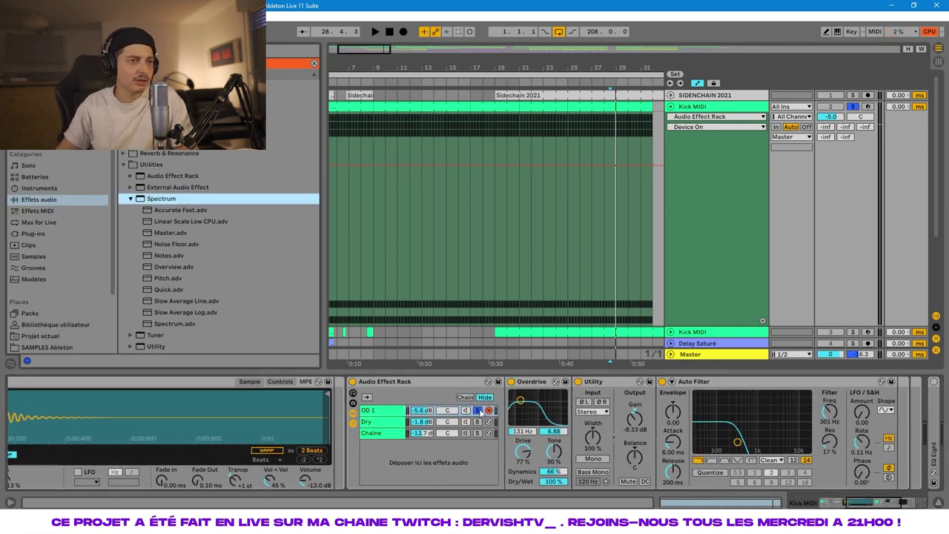
left_click(488, 411)
left_click(479, 412)
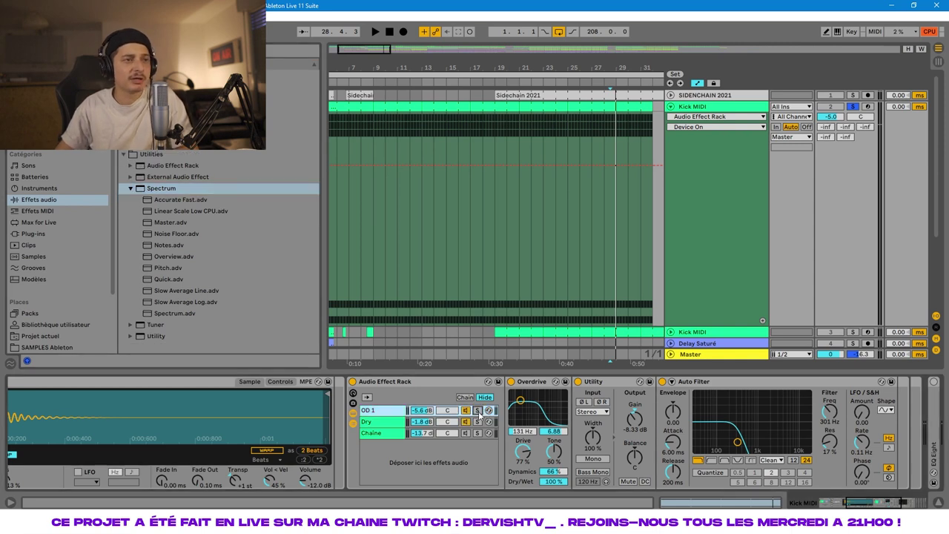
key("space")
left_click(477, 411)
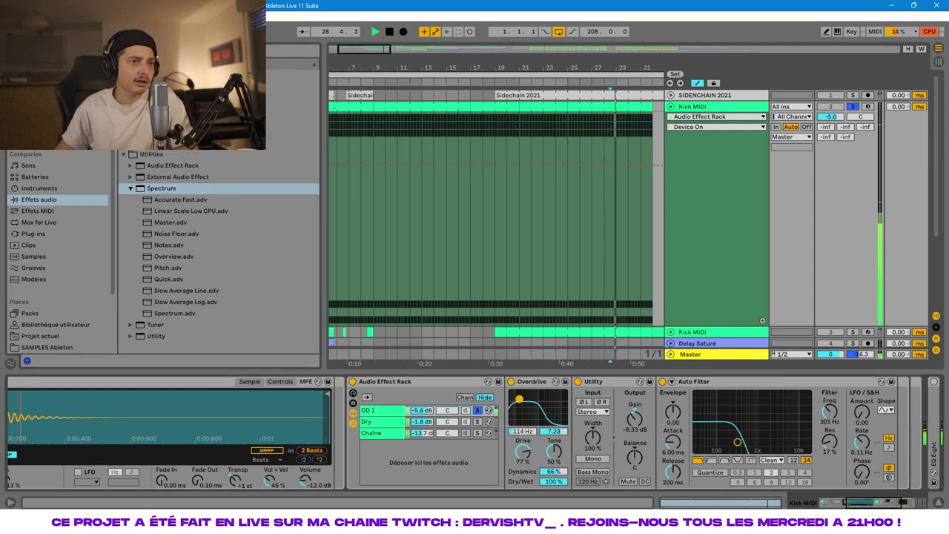
key("space")
- Try the OD 1 chain's Utility gain at 7.66 dB during playback, and undo the change
left_click_drag(635, 420, 635, 400)
key("space")
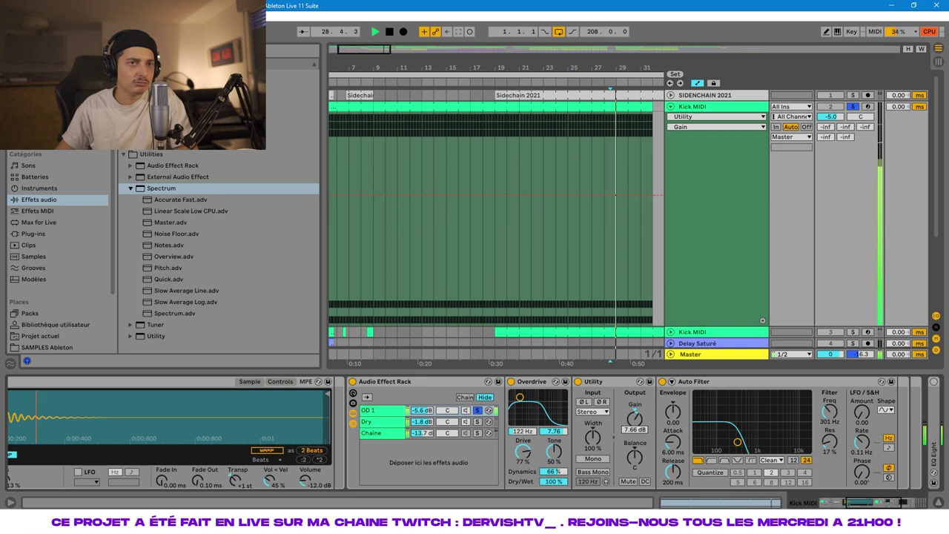
key("space")
key("ctrl+z")
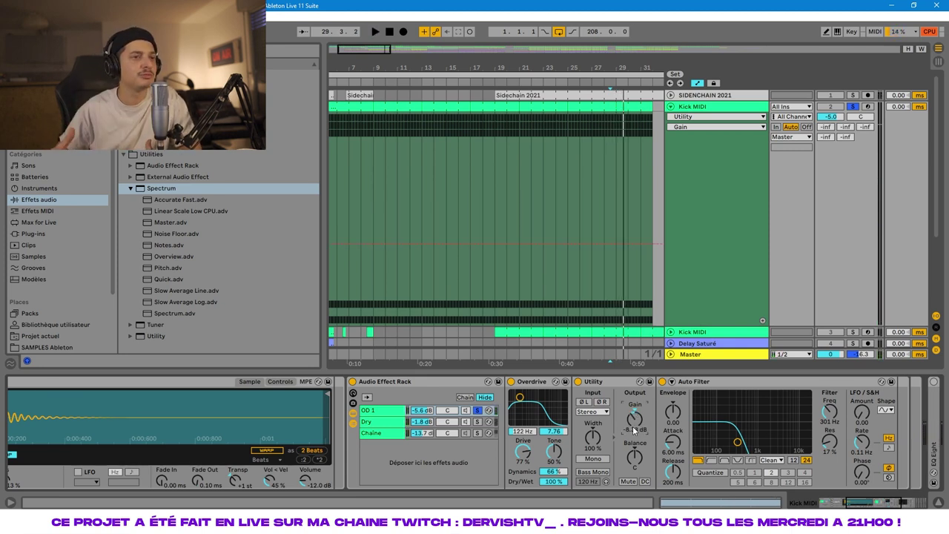
- Move the Overdrive's filter to 114 Hz with a bandwidth of 7.58 and audition the OD 1 chain
left_click(553, 481)
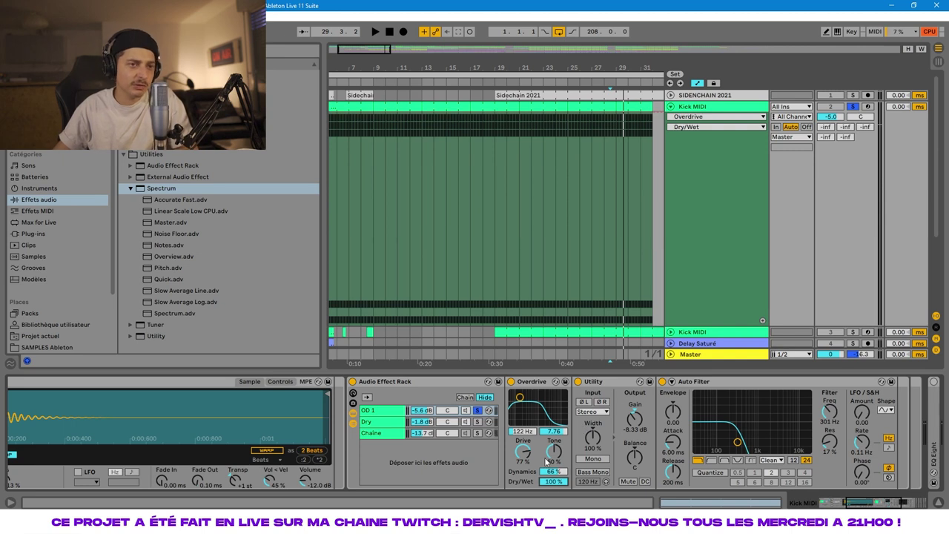
left_click_drag(519, 398, 519, 398)
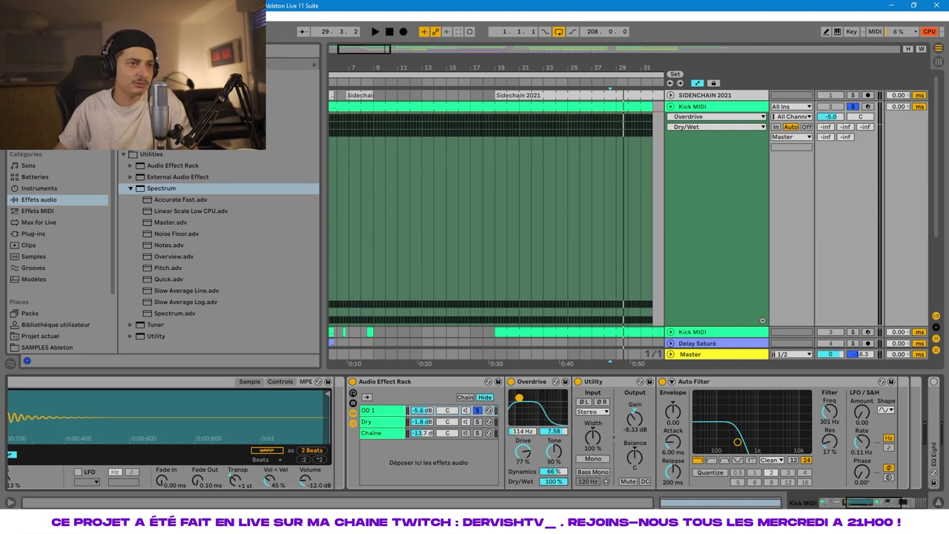
key("space")
key("space")
left_click(635, 418)
key("space")
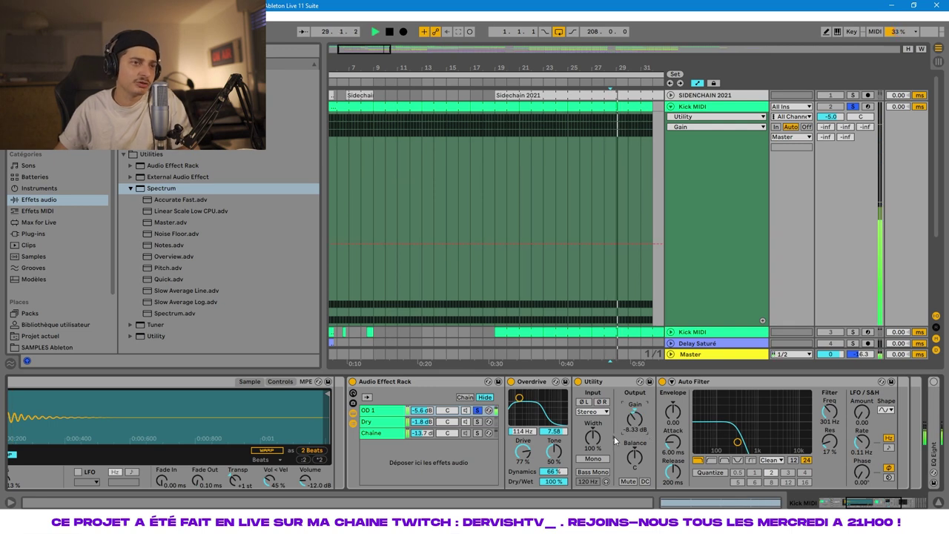
key("space")
- Set the Overdrive's Dynamics to 36 % and move its filter to 99.6 Hz with a bandwidth of 7.23
left_click_drag(552, 471, 551, 476)
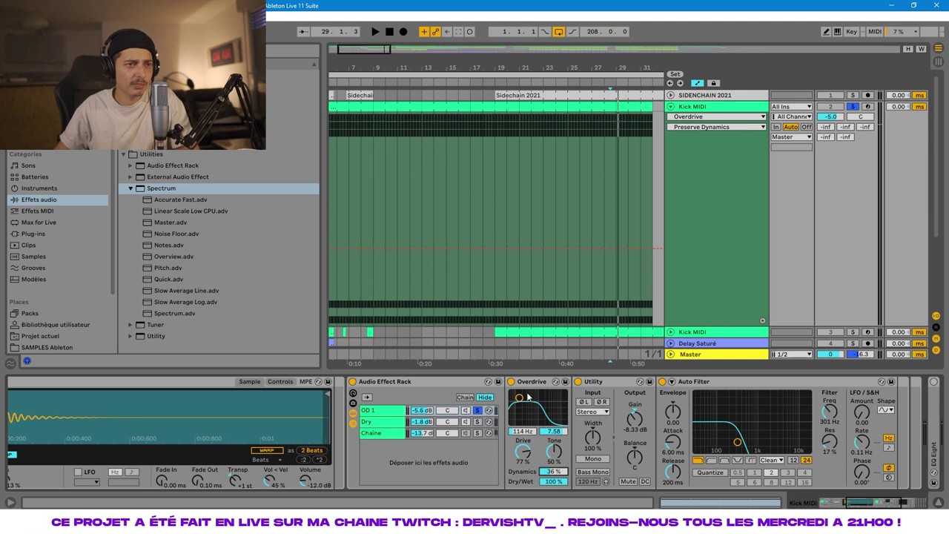
left_click(554, 443)
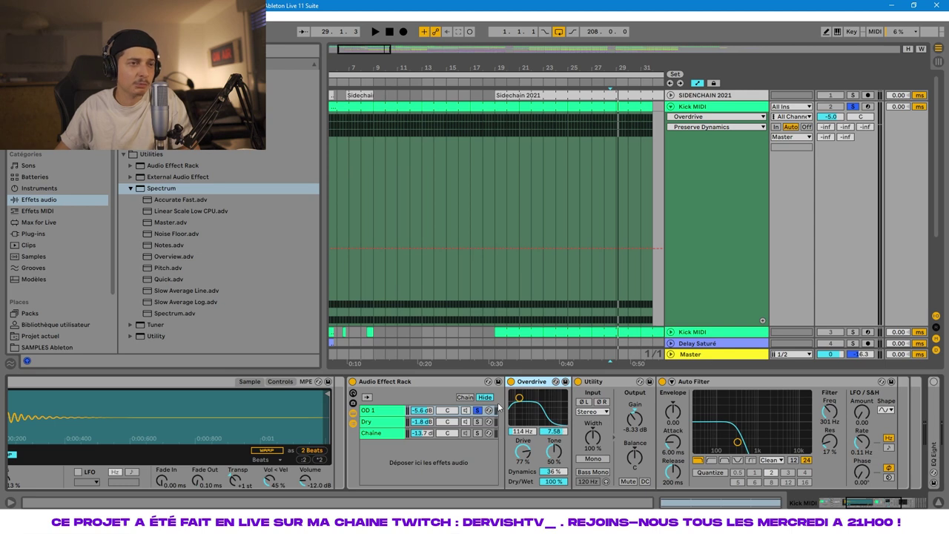
left_click_drag(519, 397, 519, 400)
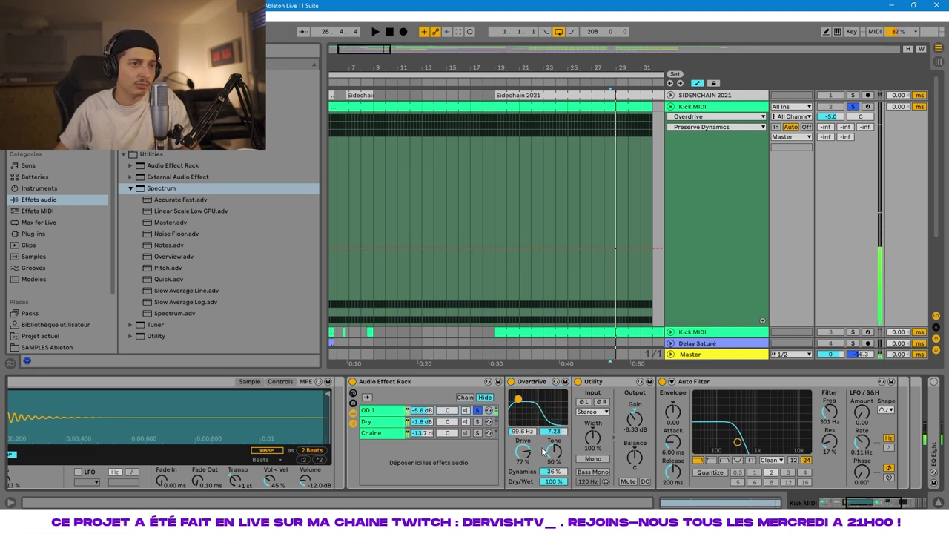
- Bypass the OD 1 chain's Auto Filter during playback to hear the unfiltered overdrive
left_click(882, 502)
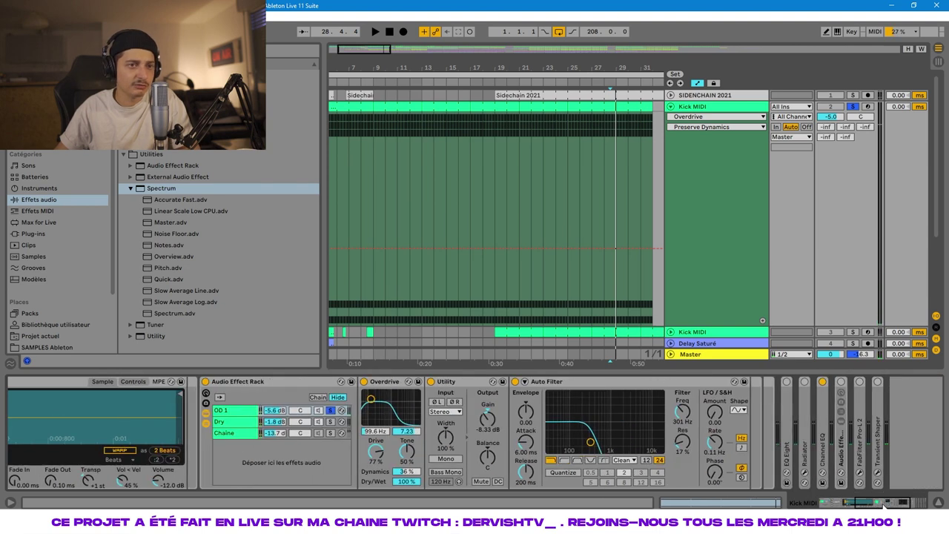
left_click(519, 385)
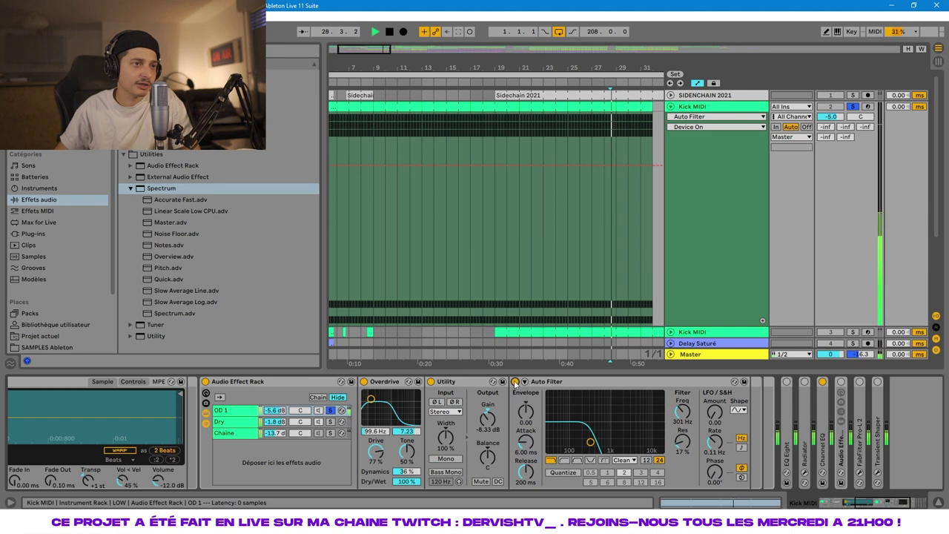
left_click(515, 382)
key("space")
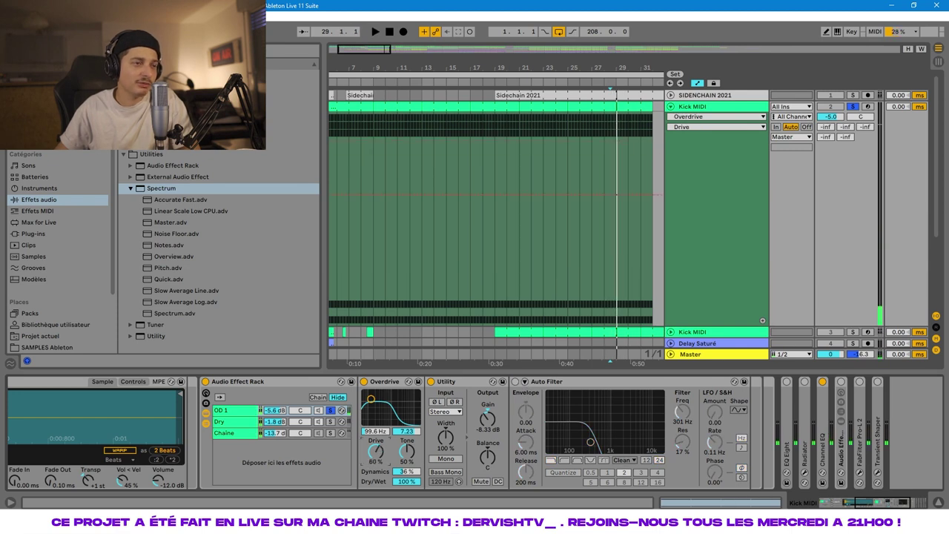
- Audition the Overdrive with more drive, restore the drive to 77 %, and turn the Auto Filter back on
key("space")
left_click_drag(376, 449, 381, 401)
key("space")
key("space")
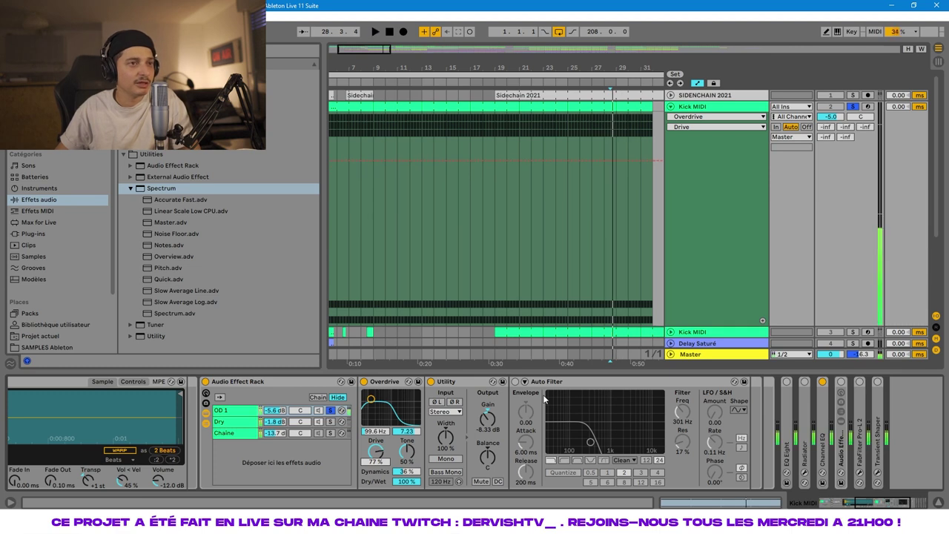
left_click(515, 382)
key("space")
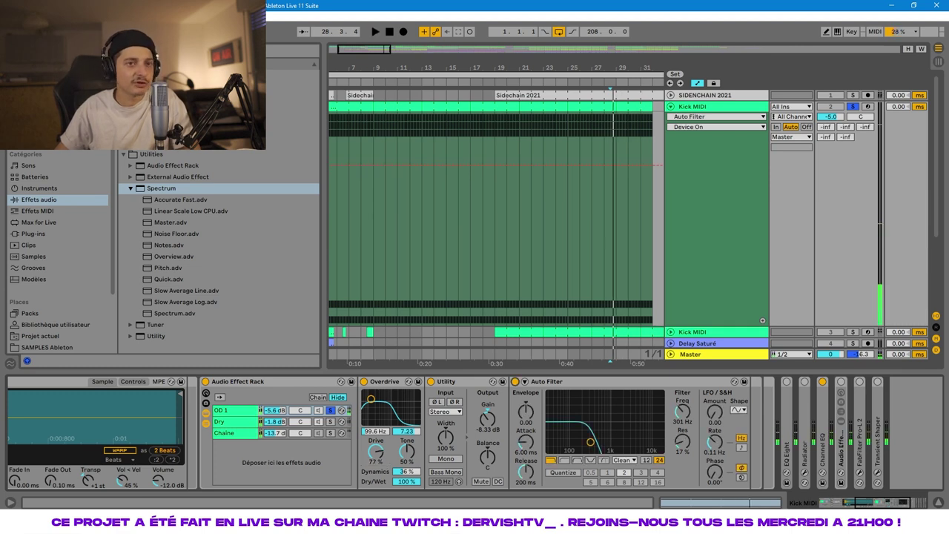
- Solo the Dry chain and compare it with its EQ Eight bypassed and active during playback
scroll(96, 435, "right", 3)
left_click(83, 422)
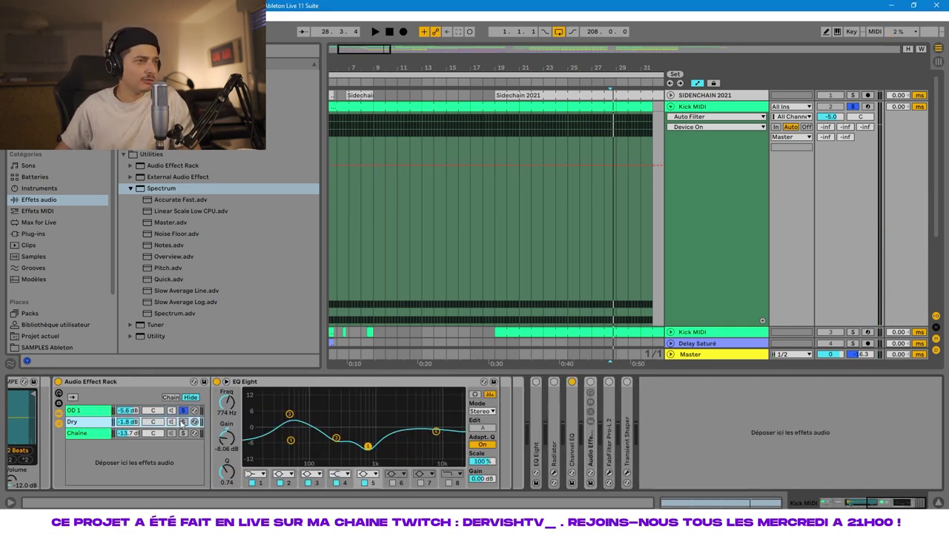
key("space")
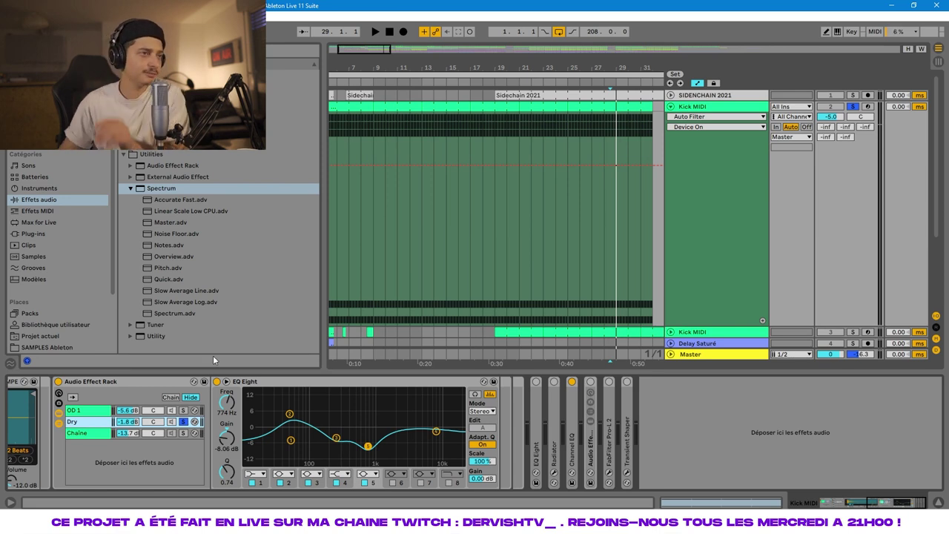
key("space")
left_click(217, 381)
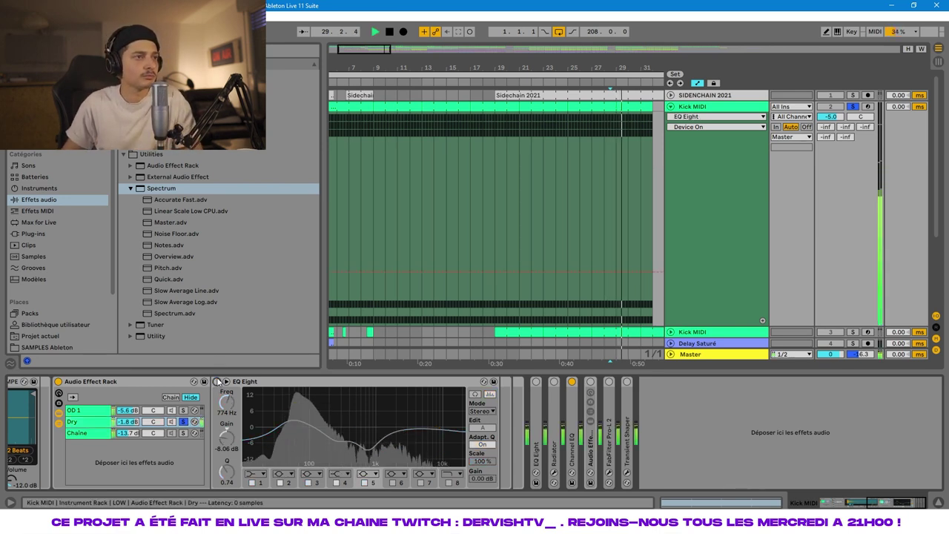
left_click(216, 381)
key("space")
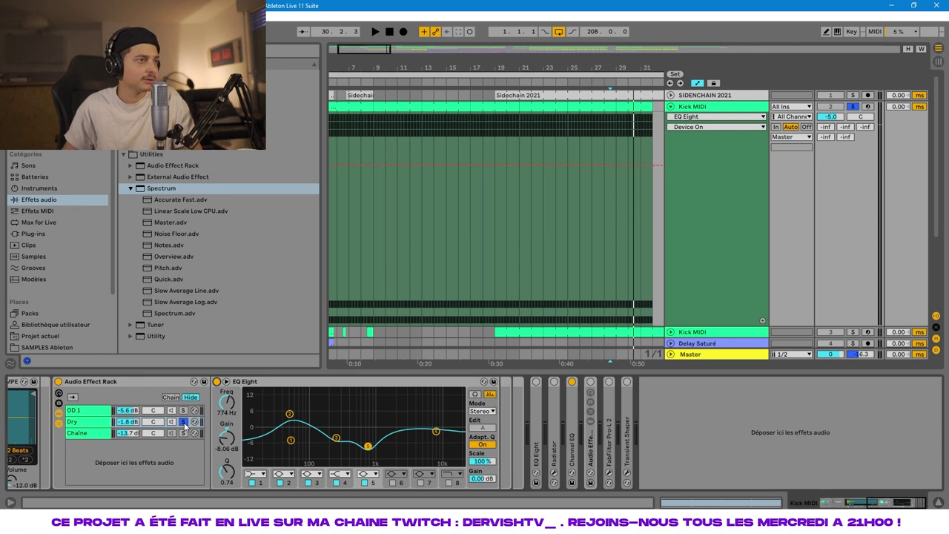
- Colour the Dry chain yellow, and rename the third chain "delay" with a magenta colour
right_click(90, 422)
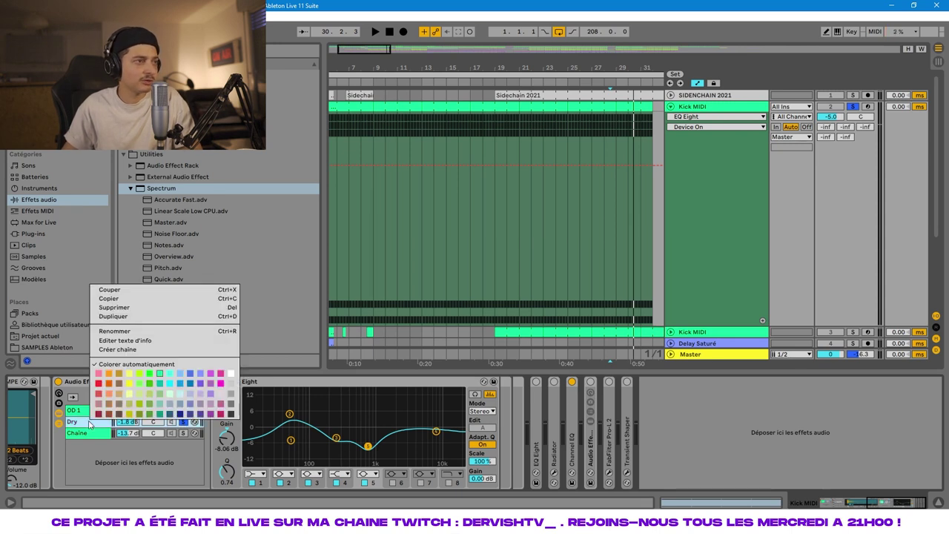
left_click(130, 374)
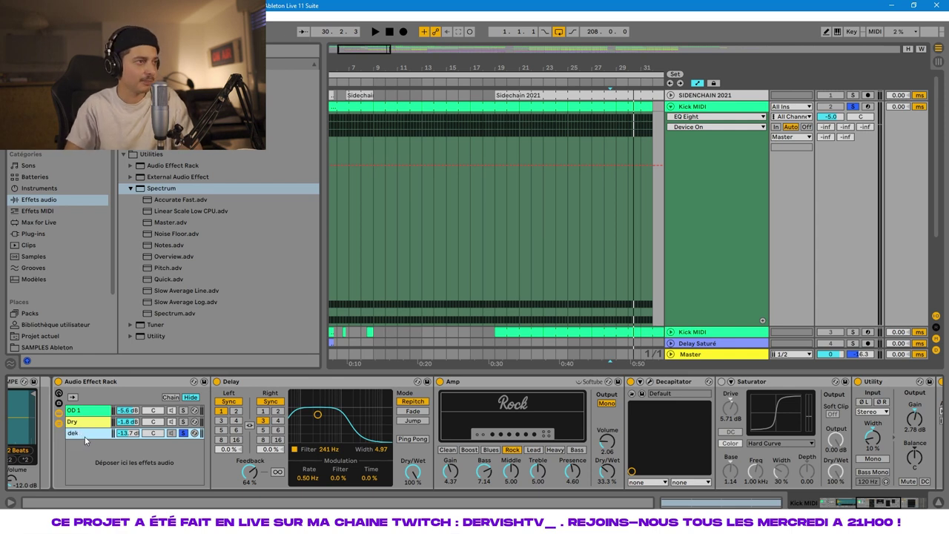
right_click(85, 437)
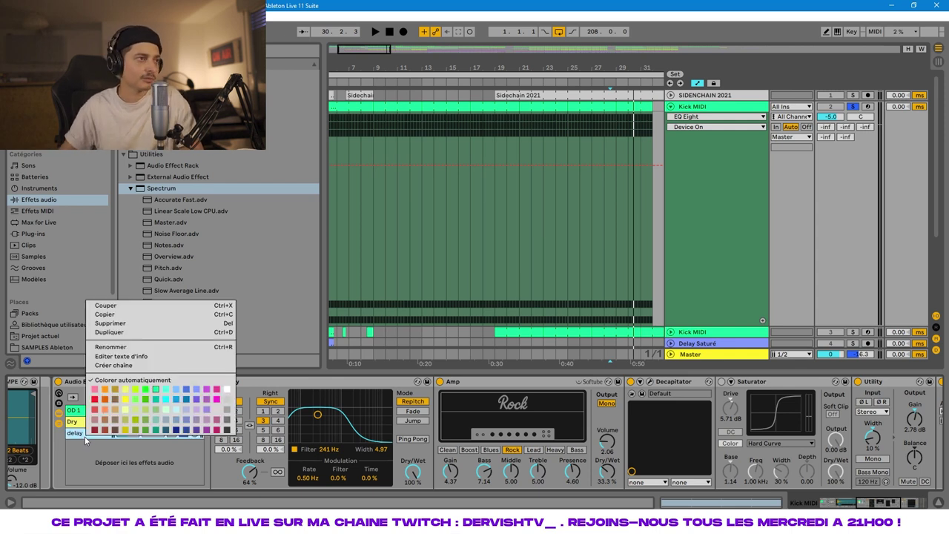
left_click(216, 399)
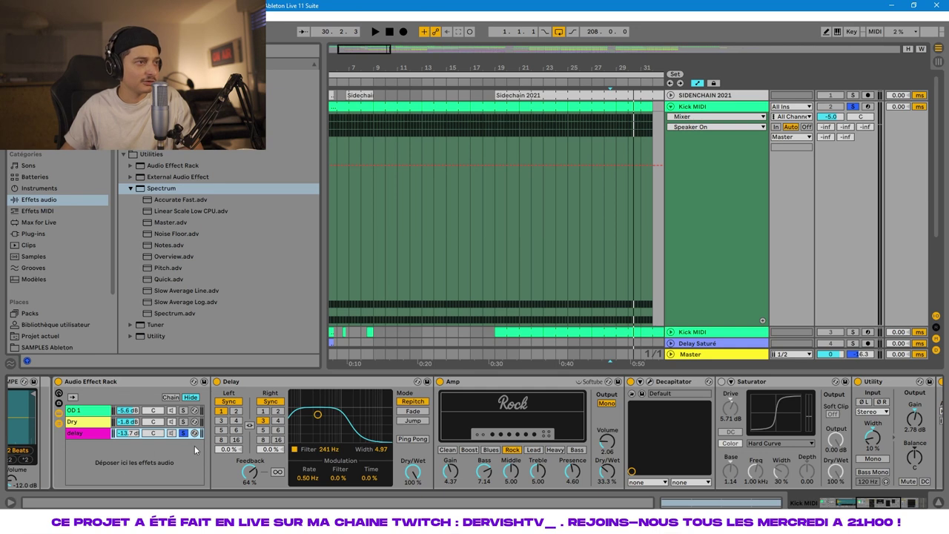
- Set the playback start to bar 17, solo the delay chain and play it
left_click(182, 433)
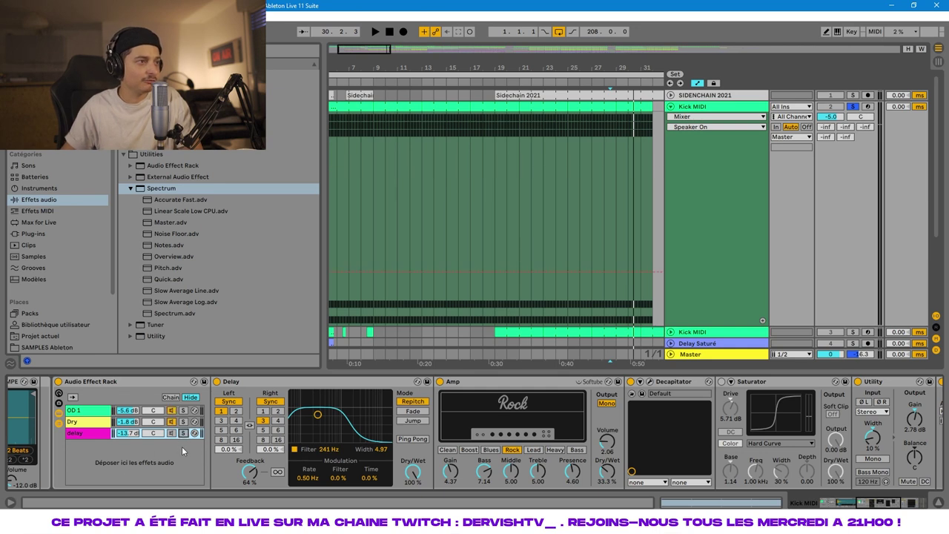
left_click(470, 130)
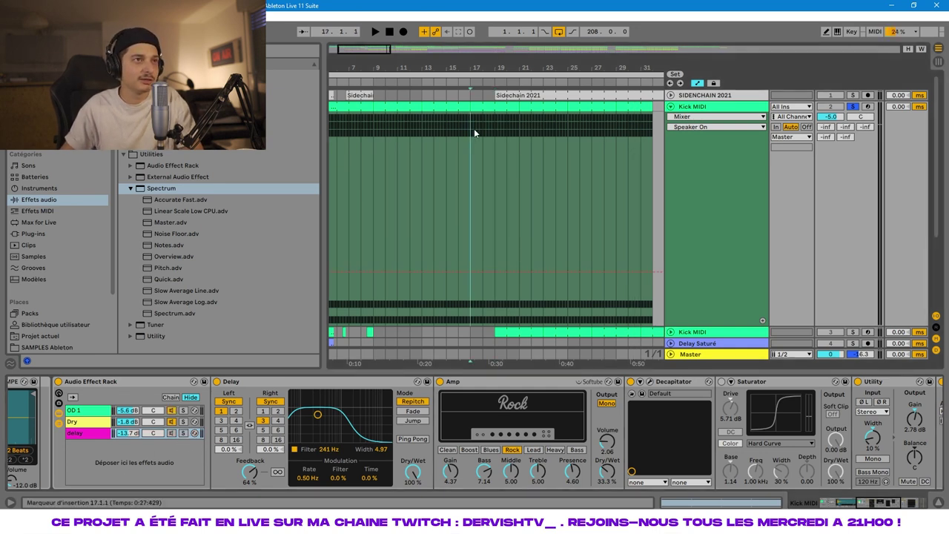
left_click(183, 433)
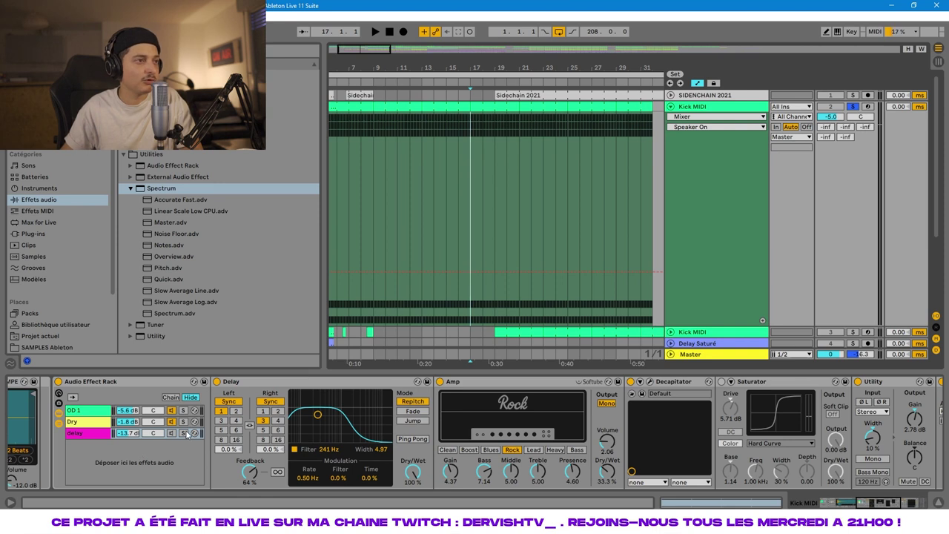
key("space")
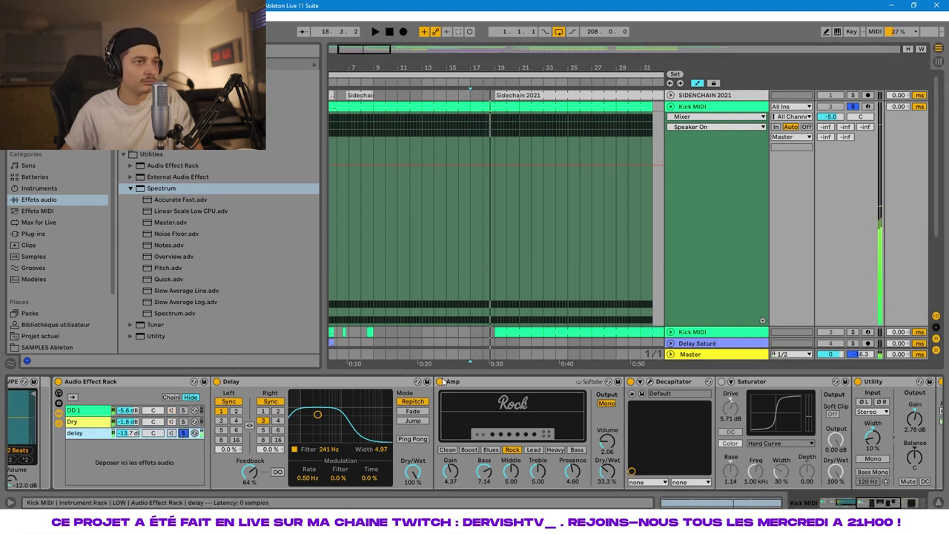
- Turn off the Amp, Decapitator, Saturator, Compressor and Utility in the delay chain, leaving only the Delay active
left_click(439, 381)
left_click(631, 381)
left_click(895, 501)
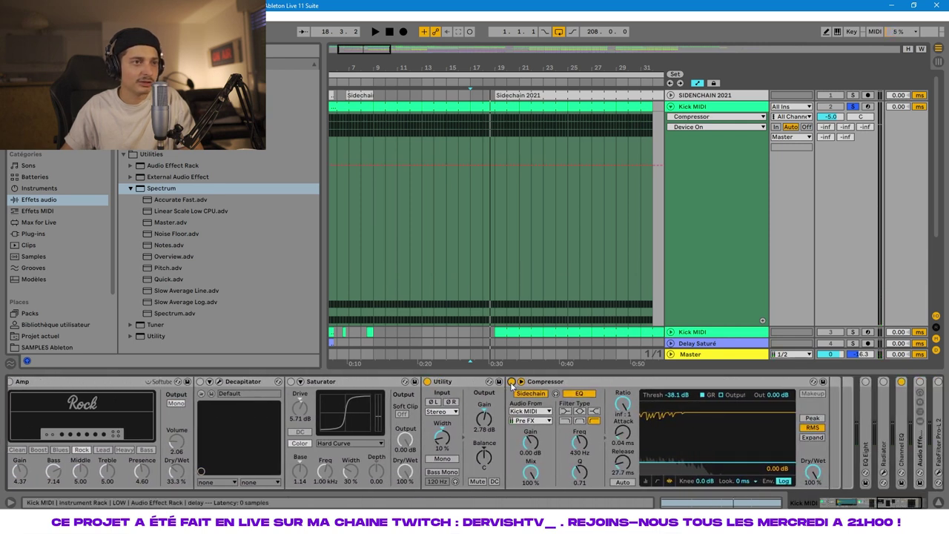
left_click(512, 381)
left_click(427, 381)
left_click(888, 502)
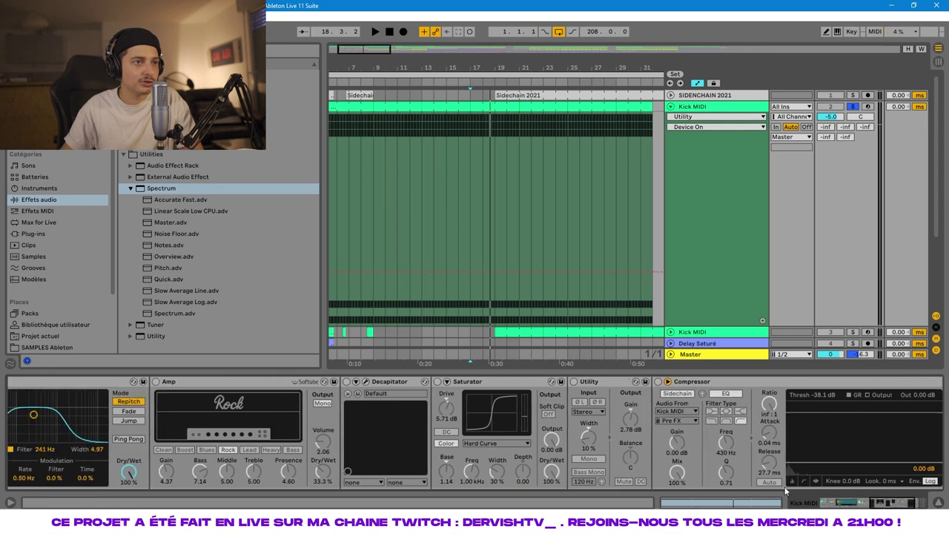
- Play the delay chain while turning the Amp and Decapitator back on, and open the Decapitator's plug-in window
left_click(881, 502)
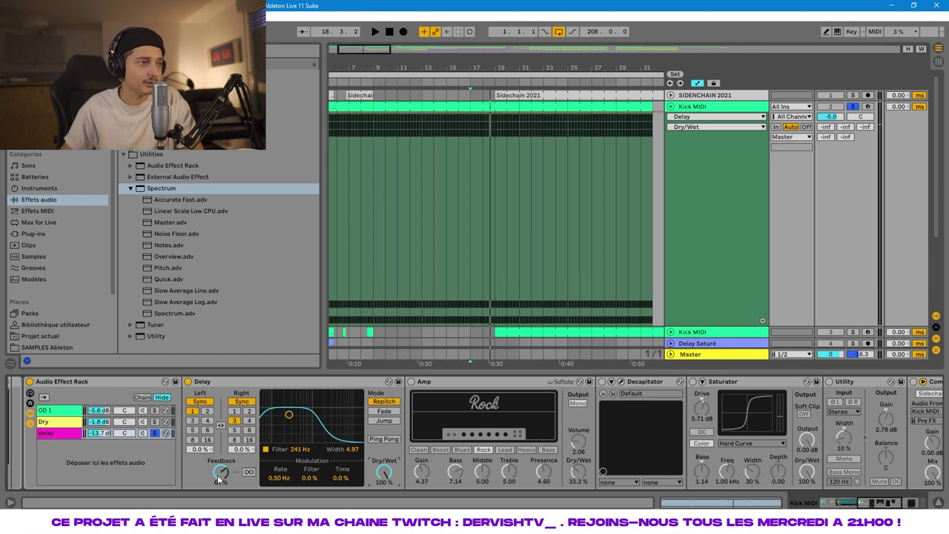
key("space")
left_click(411, 382)
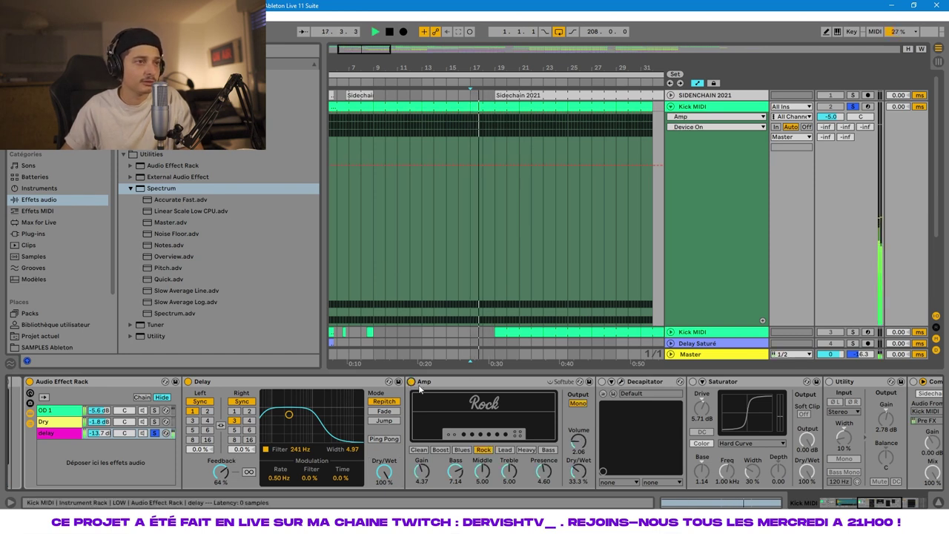
left_click(602, 381)
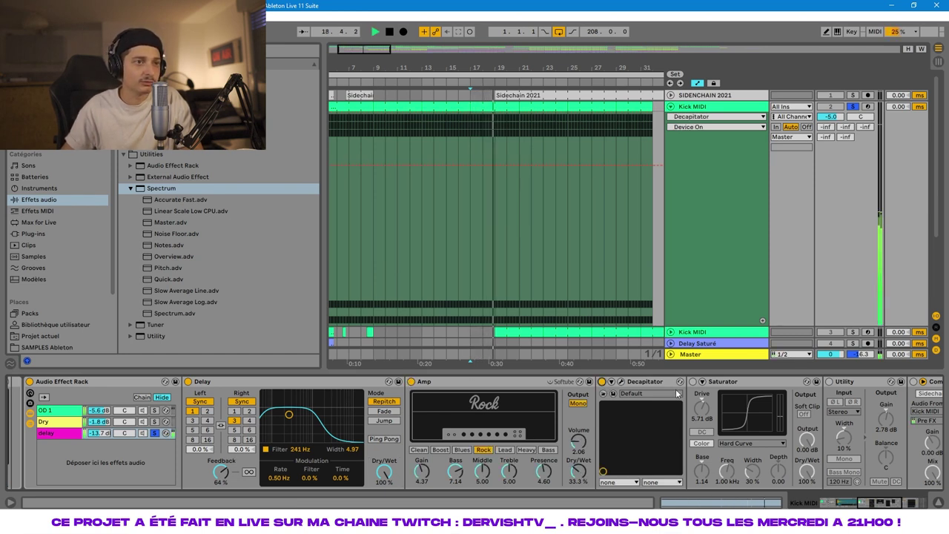
left_click(621, 381)
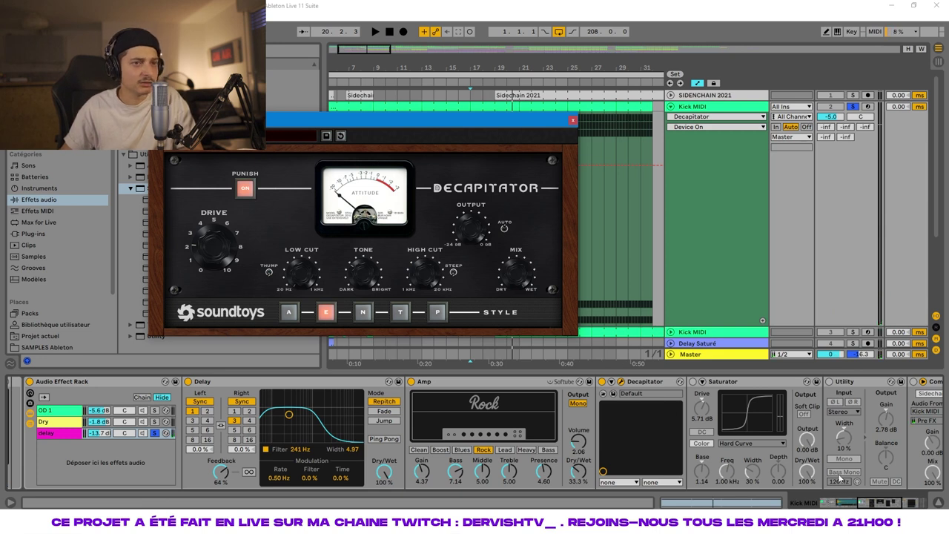
- Turn the delay chain's Utility back on and fold the Saturator, keeping the Utility's Width control selected
scroll(654, 424, "right", 3)
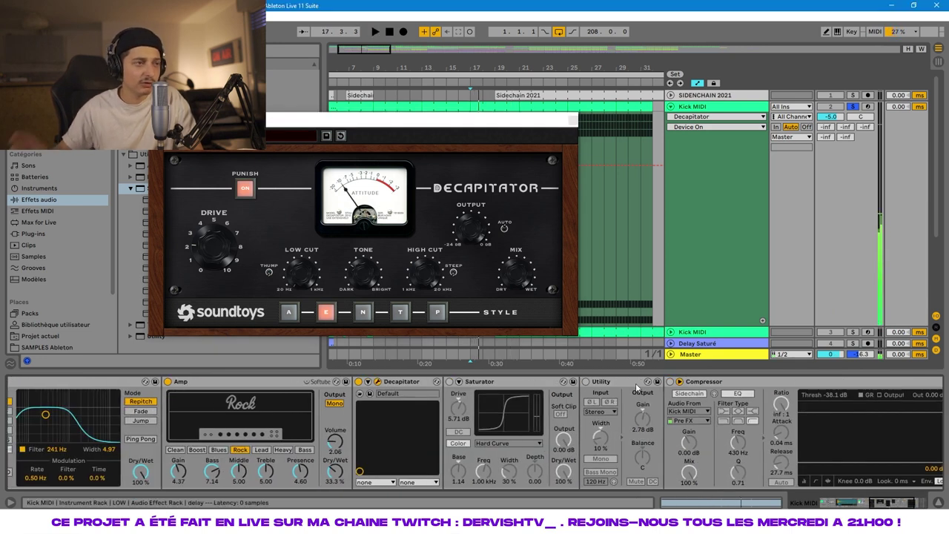
mouse_move(892, 502)
left_mouse_down()
mouse_move(871, 499)
mouse_move(883, 499)
left_mouse_up()
left_click(562, 382)
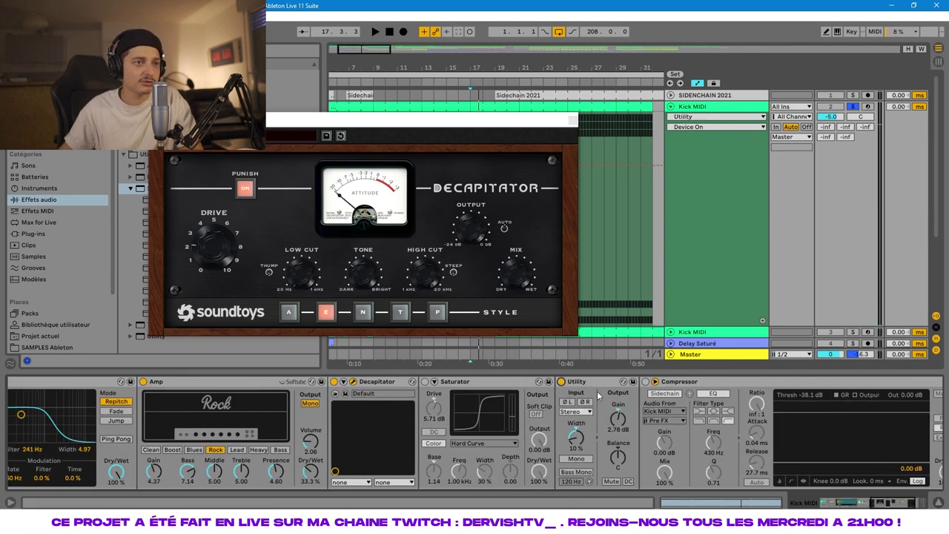
double_click(430, 381)
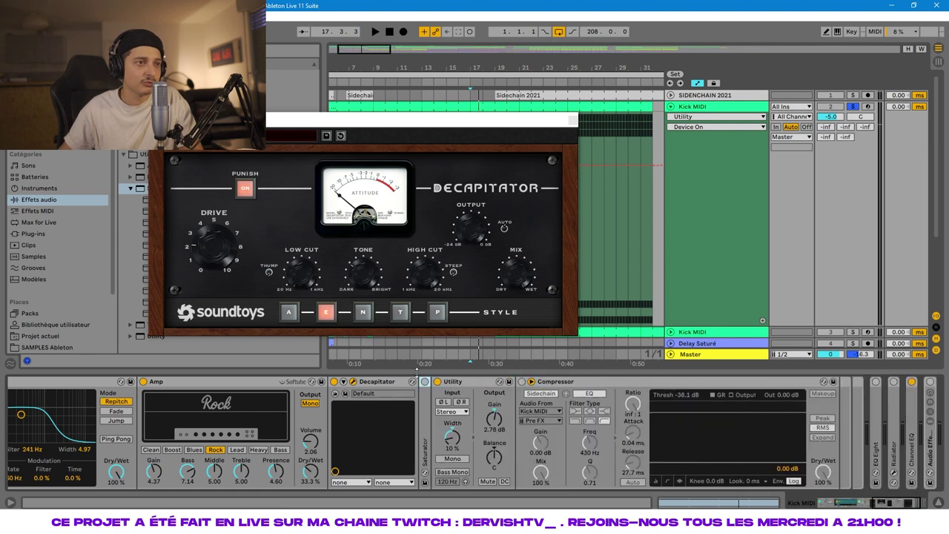
left_click(450, 438)
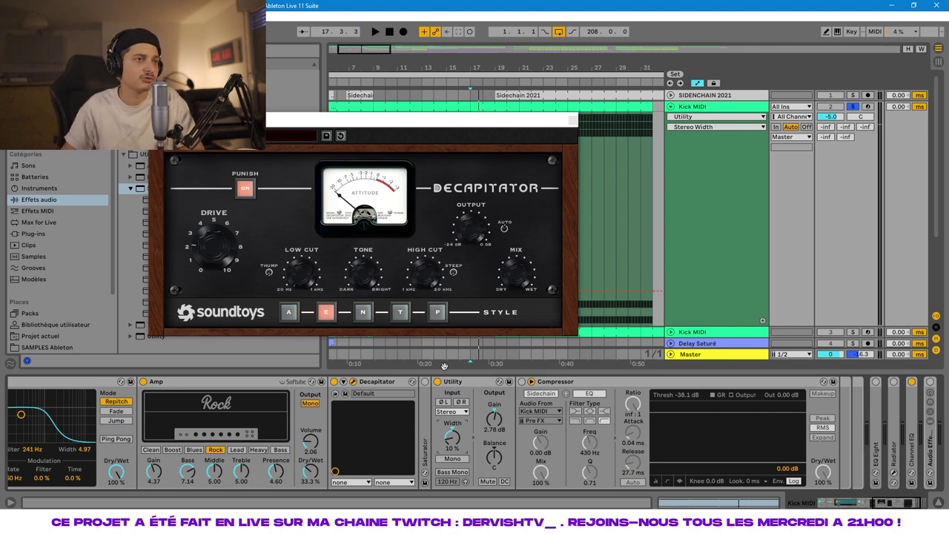
- Turn the sidechained Compressor in the delay chain back on and play the chain to hear its ducking
left_click(587, 387)
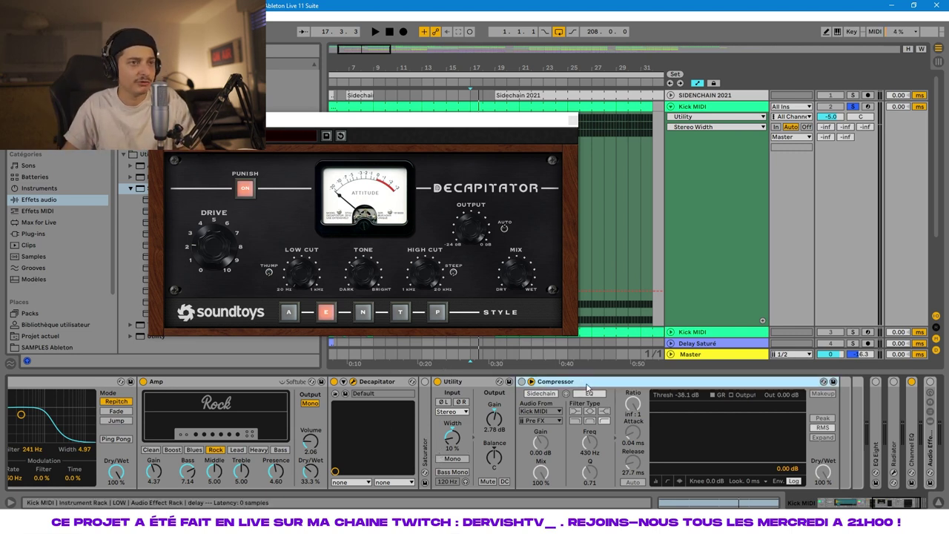
left_click(522, 381)
key("space")
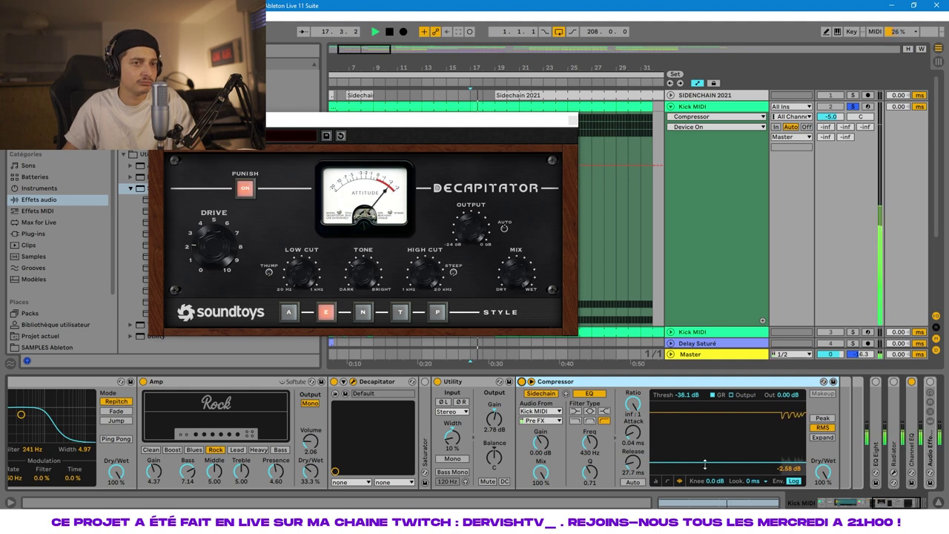
left_click(705, 464)
key("space")
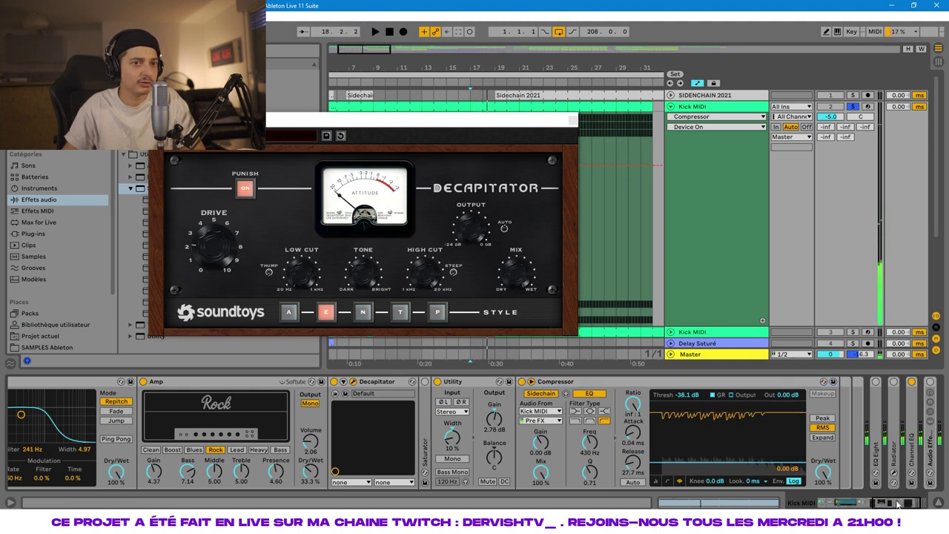
- Unsolo the delay chain and play the OD 1, Dry and delay chains together
left_click_drag(897, 504, 825, 502)
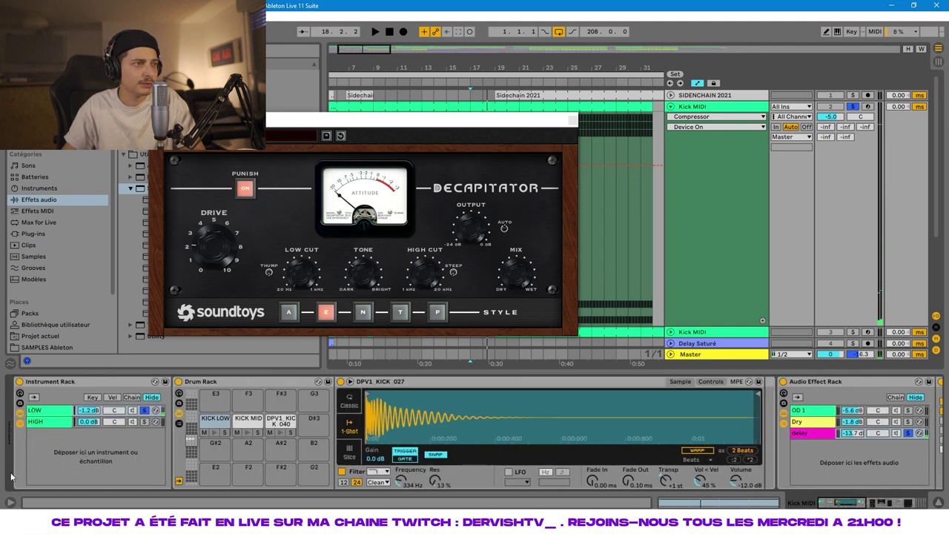
left_click(909, 433)
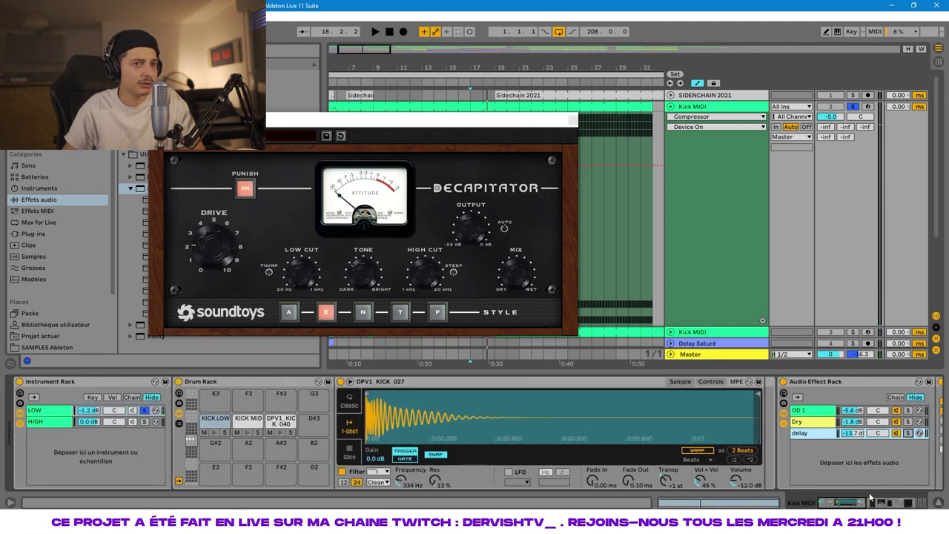
left_click_drag(853, 502, 908, 503)
key("space")
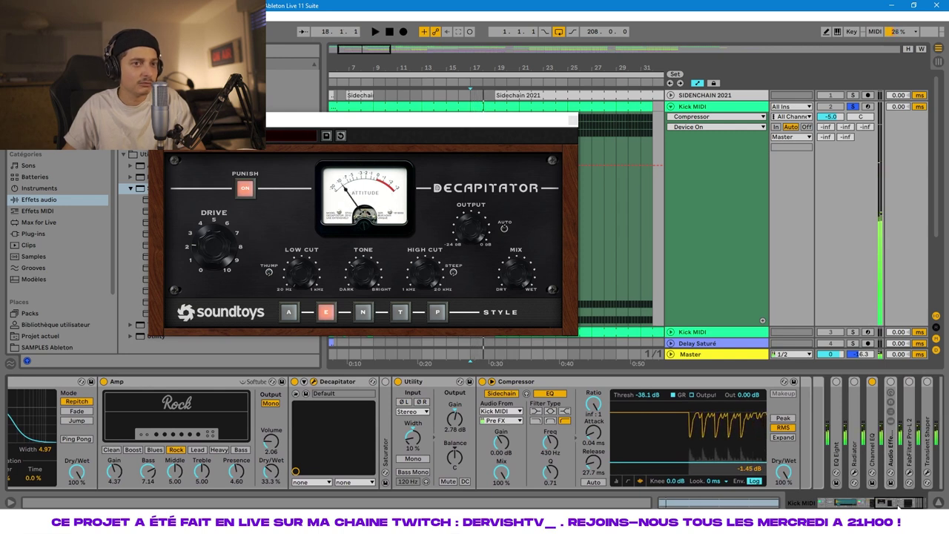
mouse_move(896, 506)
left_mouse_down()
mouse_move(867, 504)
mouse_move(891, 504)
left_mouse_up()
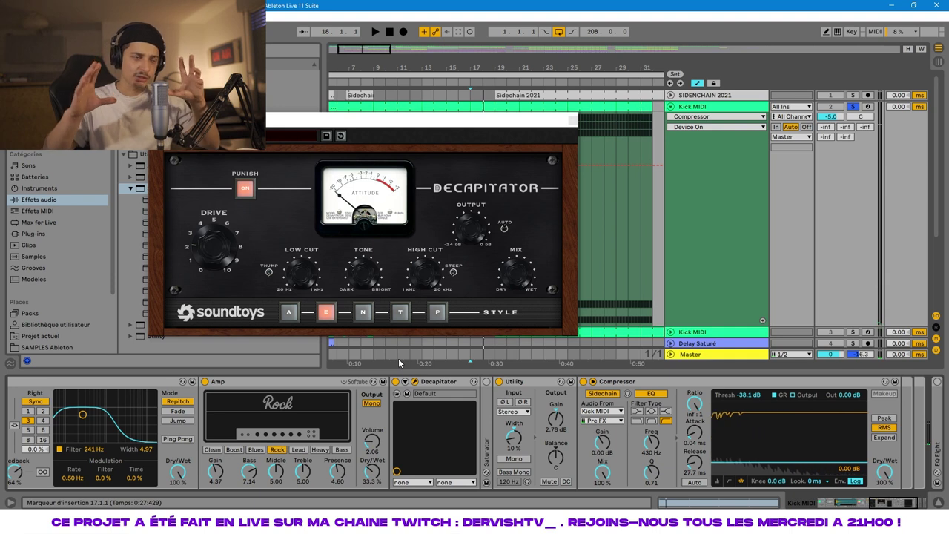
- Review the LOW chain's structure by folding its Drum Rack and Audio Effect Rack, and unfold the Audio Effect Rack again
left_click_drag(894, 504, 862, 505)
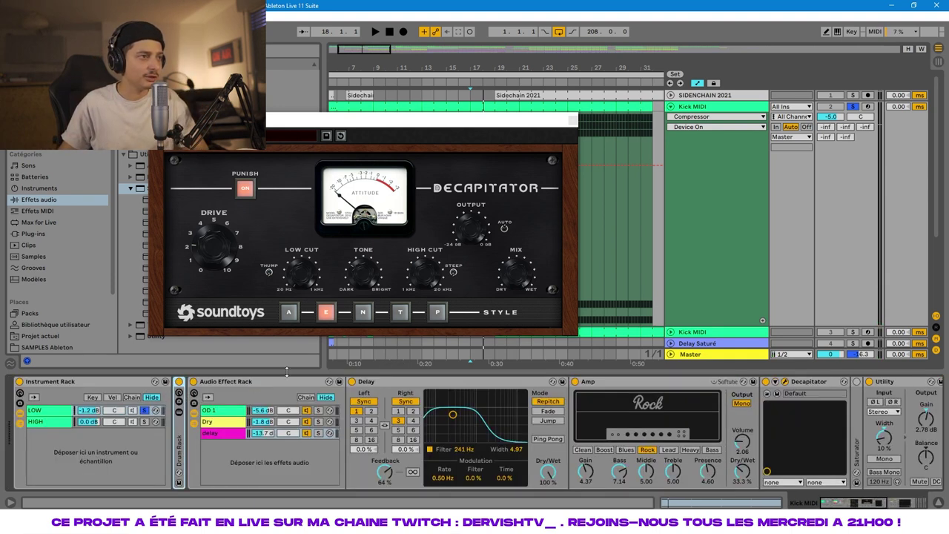
double_click(237, 381)
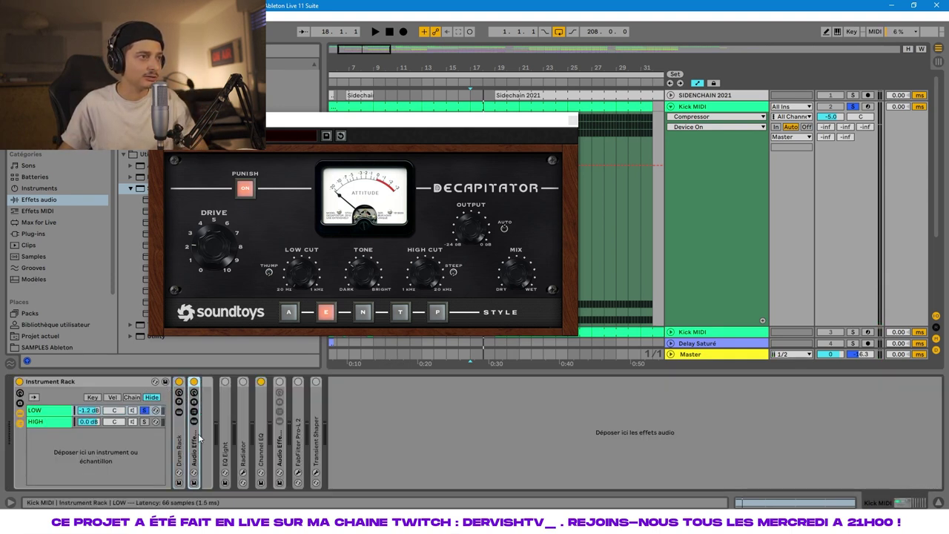
left_click(62, 412)
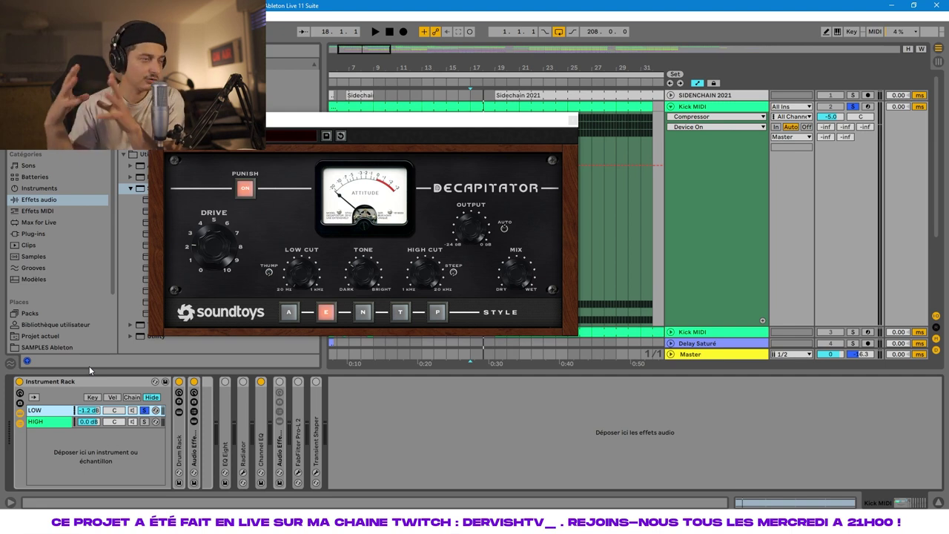
double_click(193, 450)
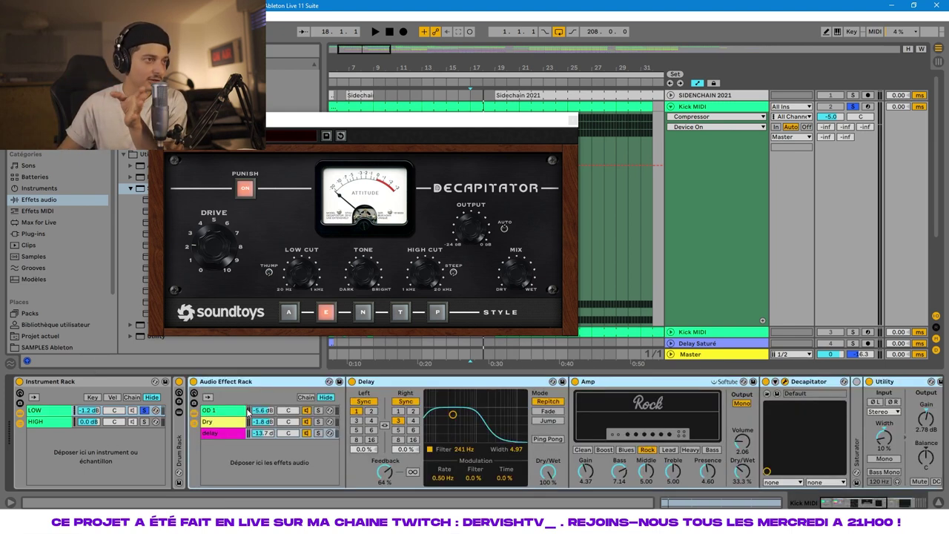
- Show the HIGH chain's devices and solo that chain in place of LOW
left_click(49, 423)
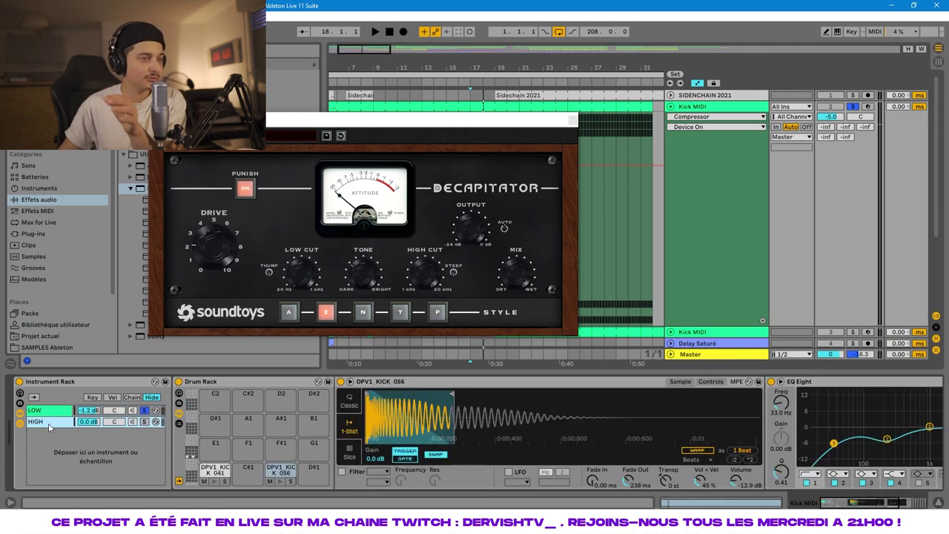
left_click(246, 384)
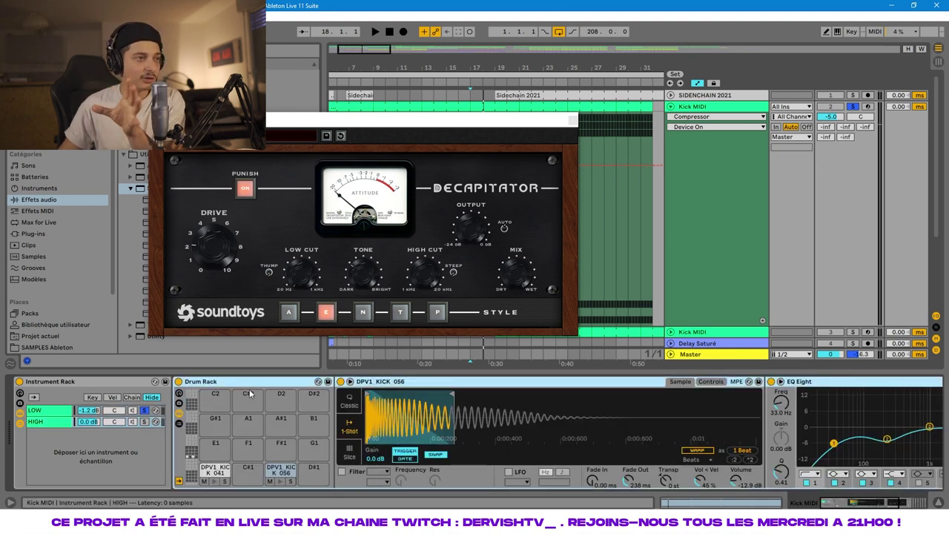
left_click(143, 446)
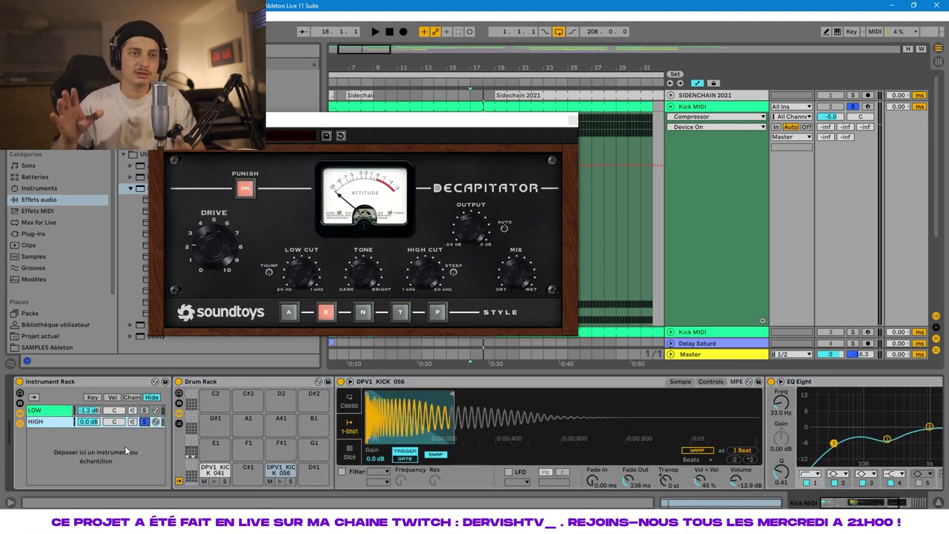
- Audition the DPV1_KICK 041 and DPV1_KICK 056 pads in the HIGH Drum Rack, zooming into the 041 waveform
left_click(217, 474)
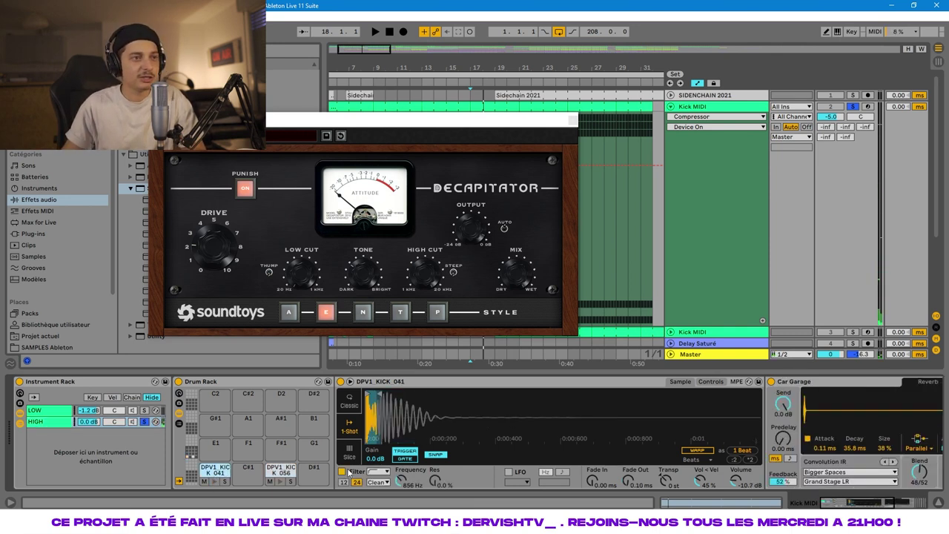
left_click_drag(380, 415, 380, 461)
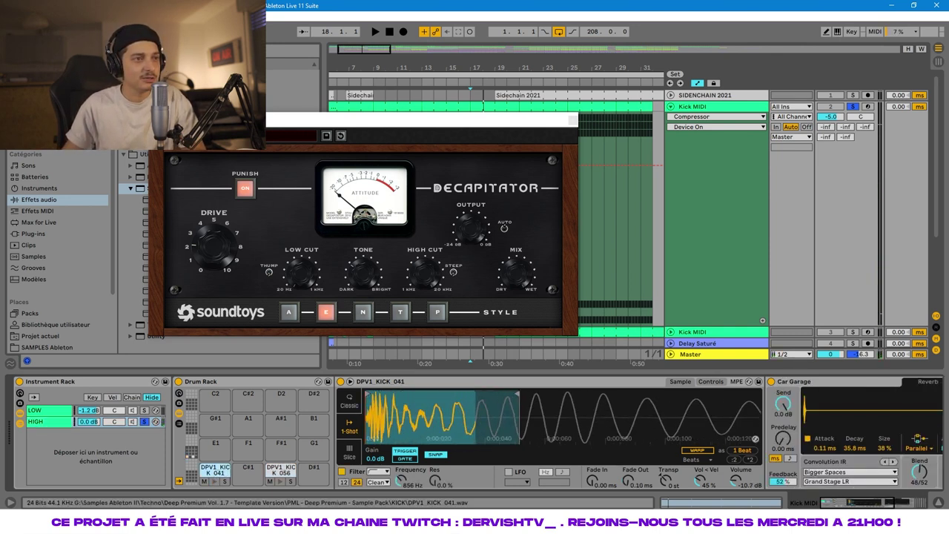
left_click(215, 482)
left_click(280, 481)
left_click(280, 473)
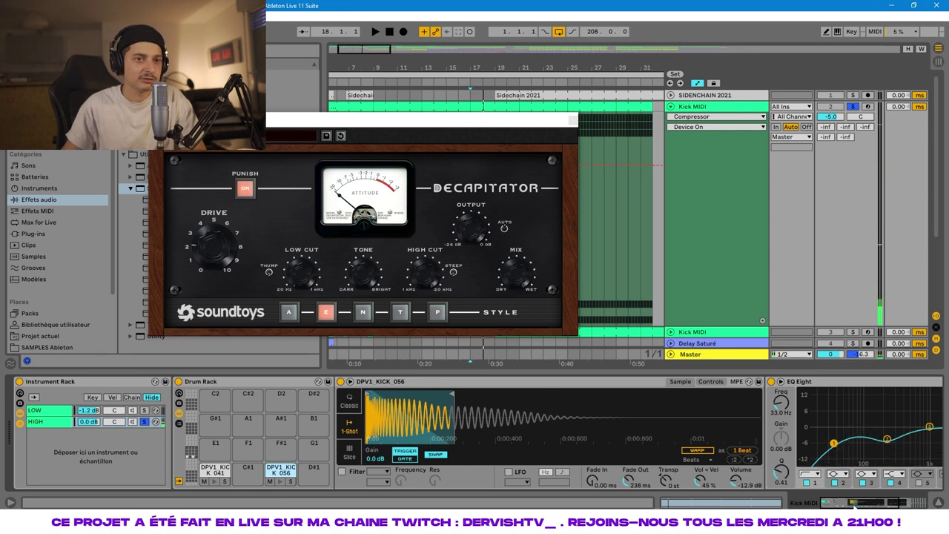
- Play the HIGH chain alone, solo LOW as well and play both kick layers together
mouse_move(850, 504)
left_mouse_down()
mouse_move(874, 504)
mouse_move(838, 504)
left_mouse_up()
key("space")
key("space")
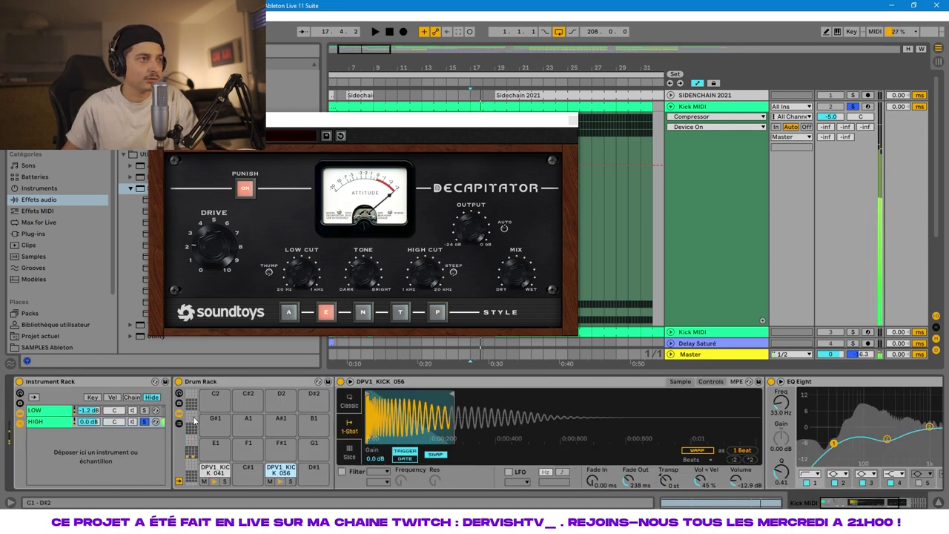
left_click(145, 411)
left_click(145, 411)
key("space")
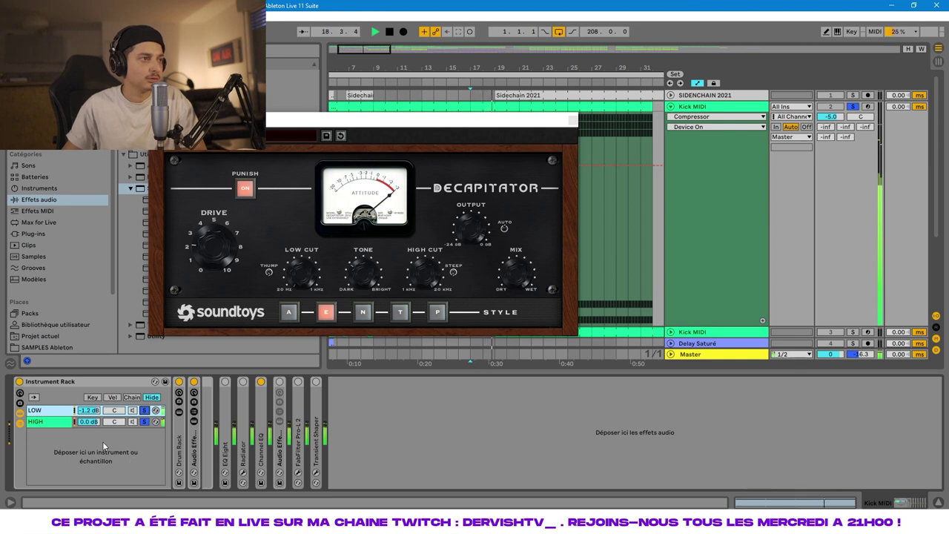
key("space")
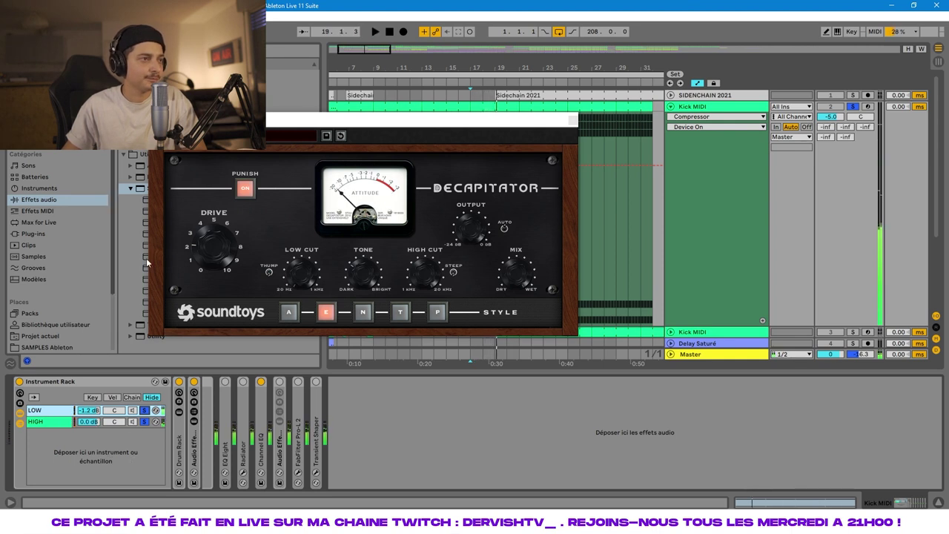
- Close the Decapitator window, add a Spectrum at the end of the Kick MIDI devices and expand its display
left_click(572, 120)
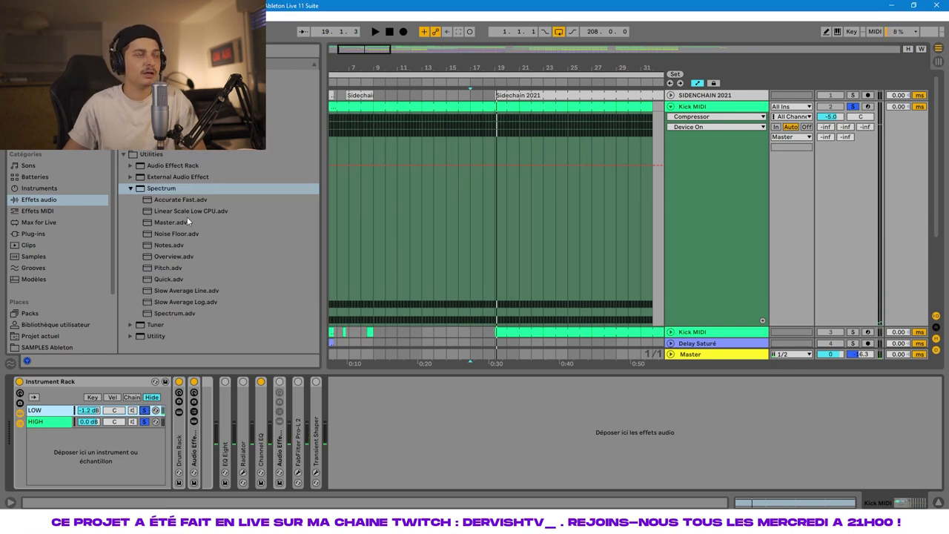
left_click(123, 154)
left_click(123, 154)
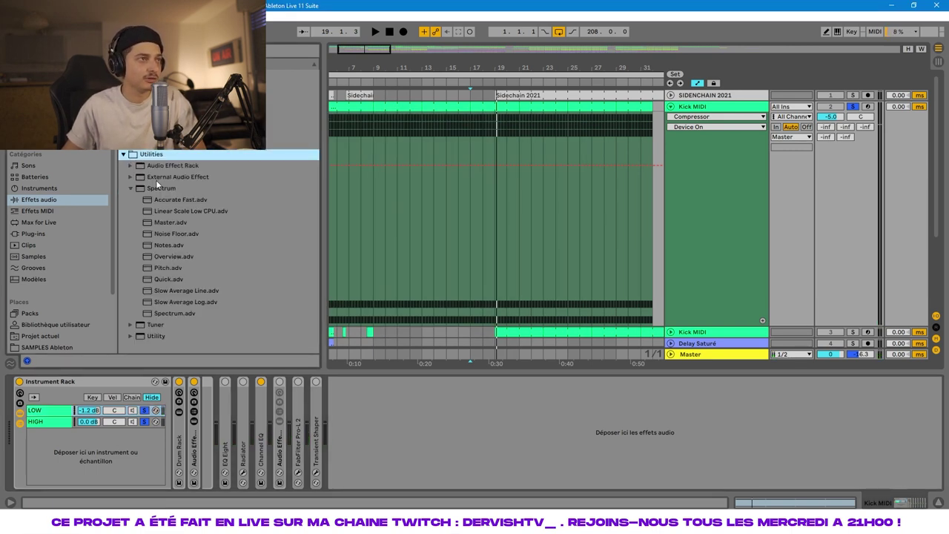
left_click_drag(158, 188, 466, 413)
left_click(344, 382)
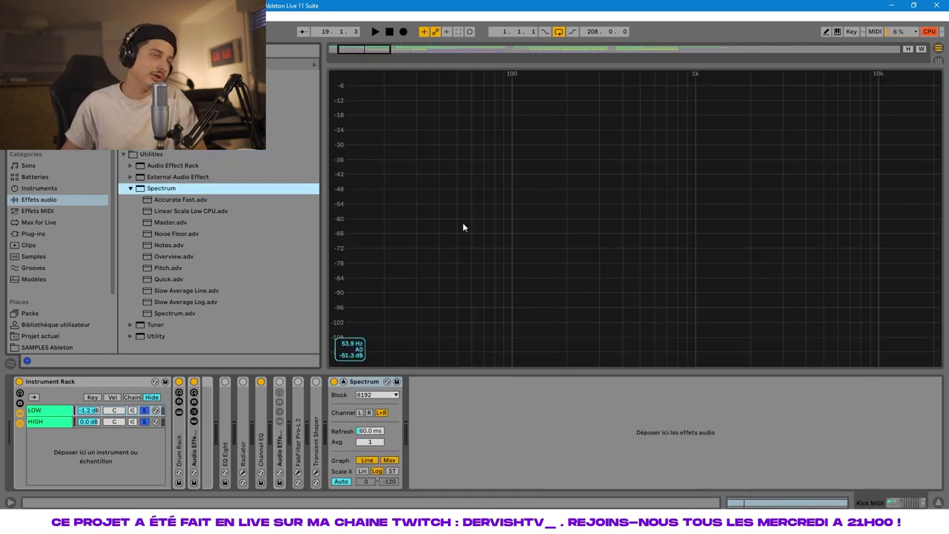
- Play the kick through the Spectrum, switch its scale from Auto to Range and set it from 8 to -95
key("space")
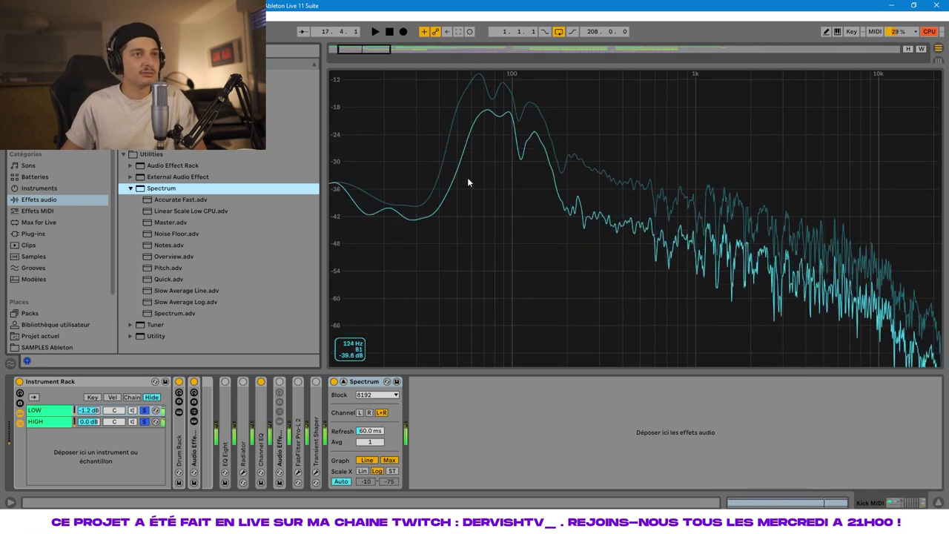
left_click(341, 482)
left_click_drag(366, 482, 366, 444)
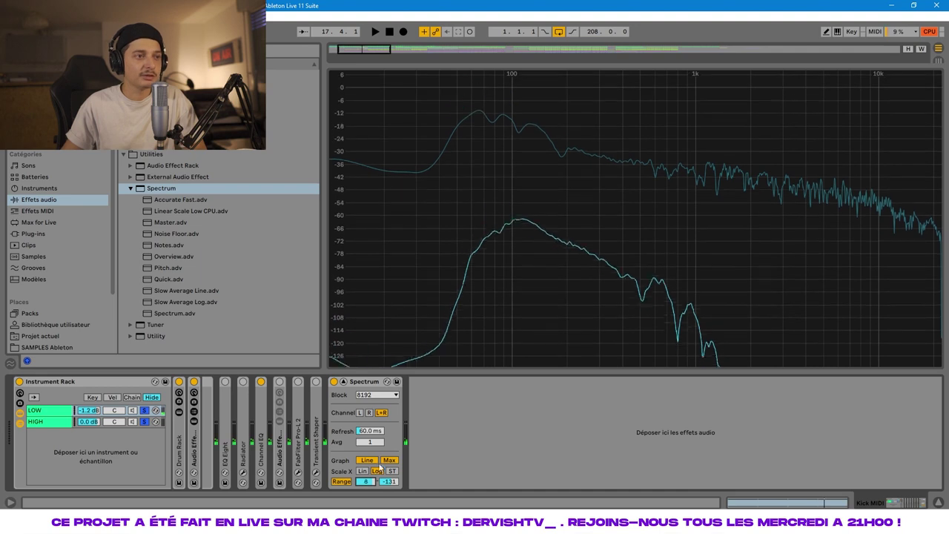
key("space")
key("space")
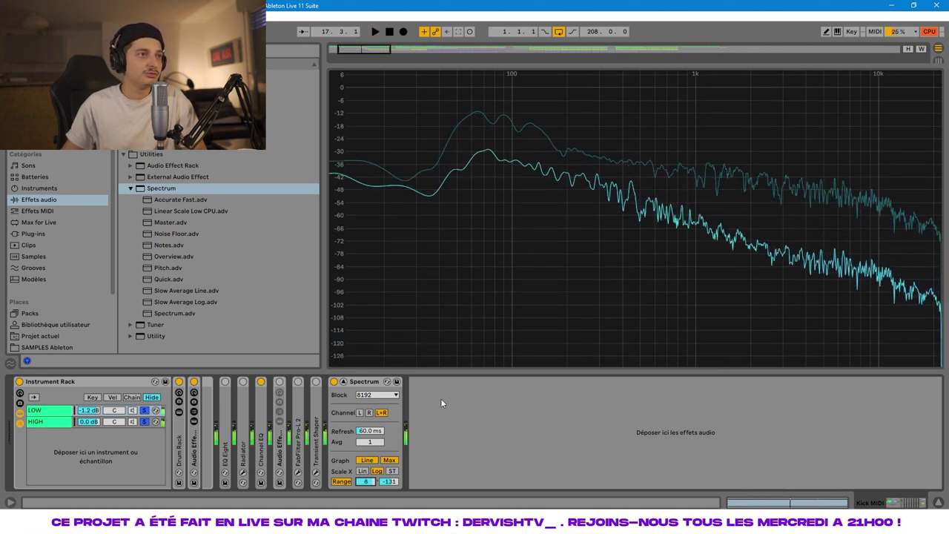
left_click_drag(390, 484, 384, 481)
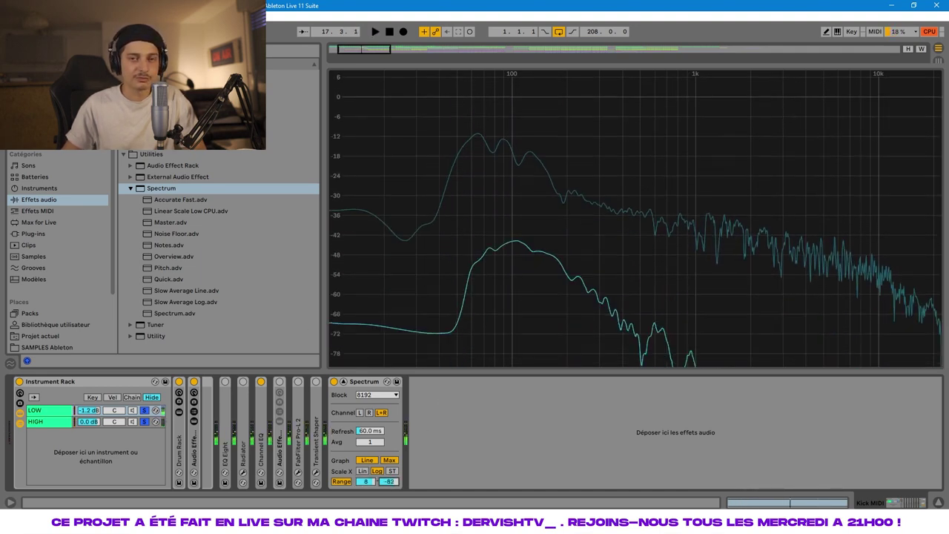
- Unsolo the LOW and HIGH chains in the Instrument Rack
left_click(144, 412)
left_click(144, 421)
left_click(145, 421)
left_click(145, 421)
left_click(146, 411)
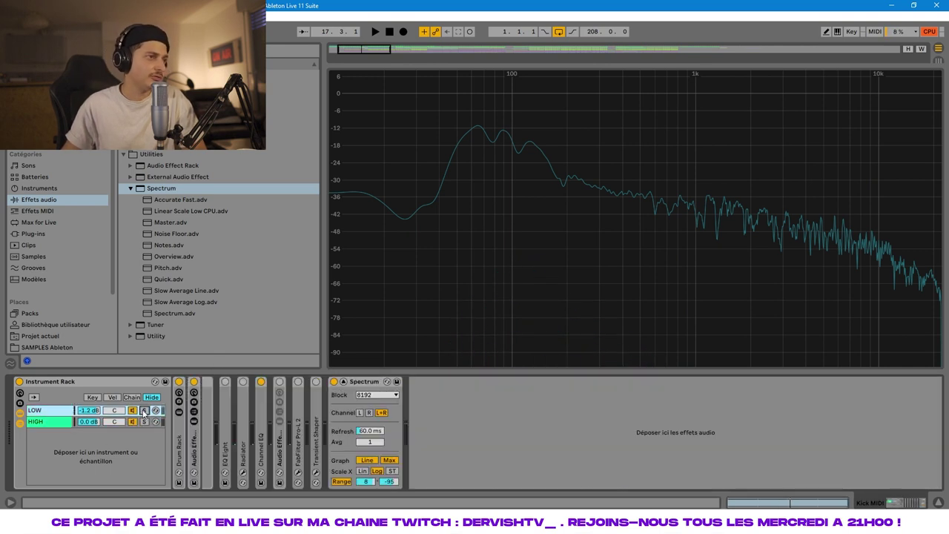
left_click(146, 411)
- Fold the Instrument Rack and unfold the EQ Eight, Radiator and Channel EQ that follow it
double_click(112, 382)
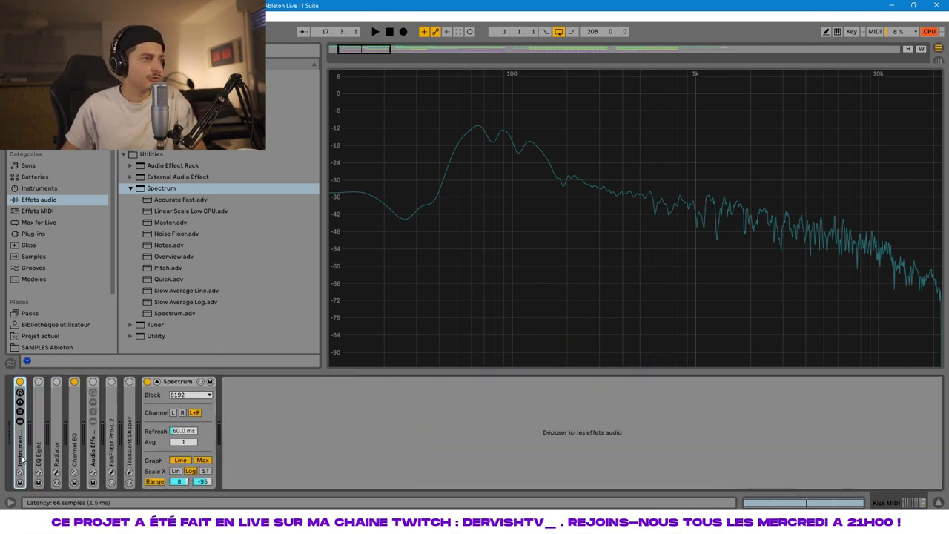
left_click(39, 445)
double_click(39, 445)
double_click(332, 412)
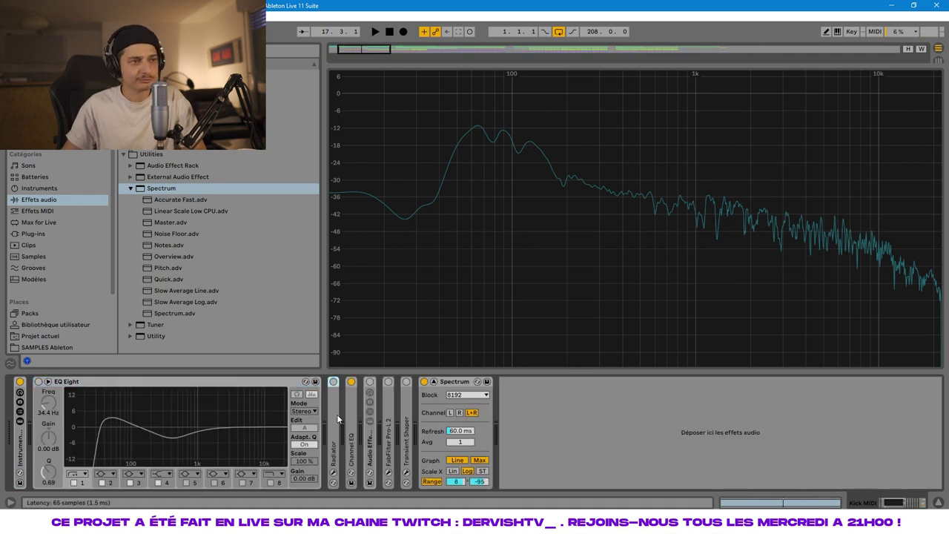
double_click(429, 418)
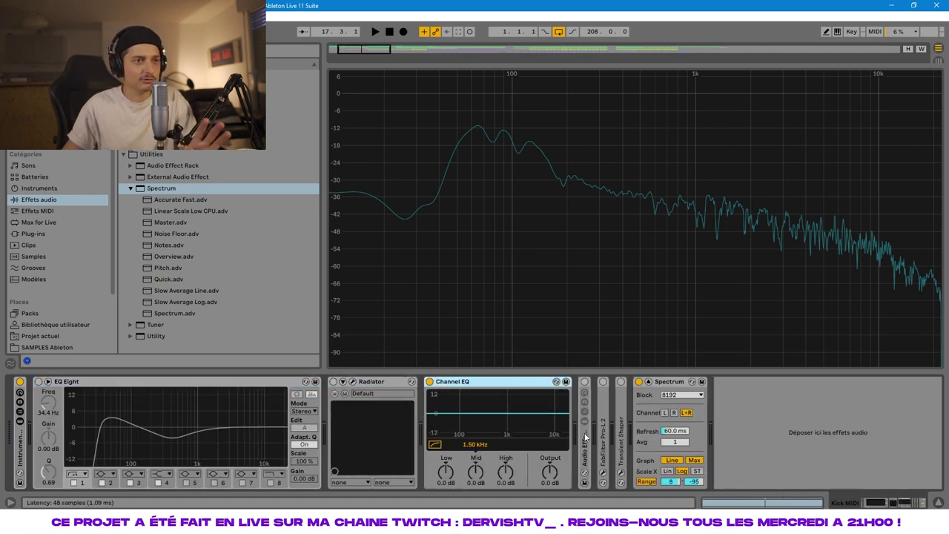
- Check the folded Audio Effect Rack briefly, fold it again and turn on the EQ Eight after the Instrument Rack
double_click(583, 433)
double_click(677, 383)
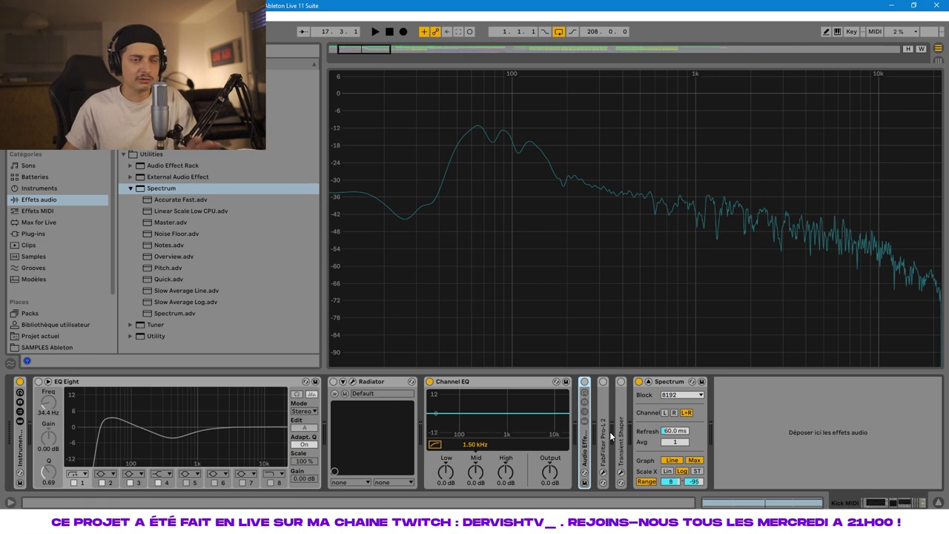
left_click(103, 382)
left_click(38, 381)
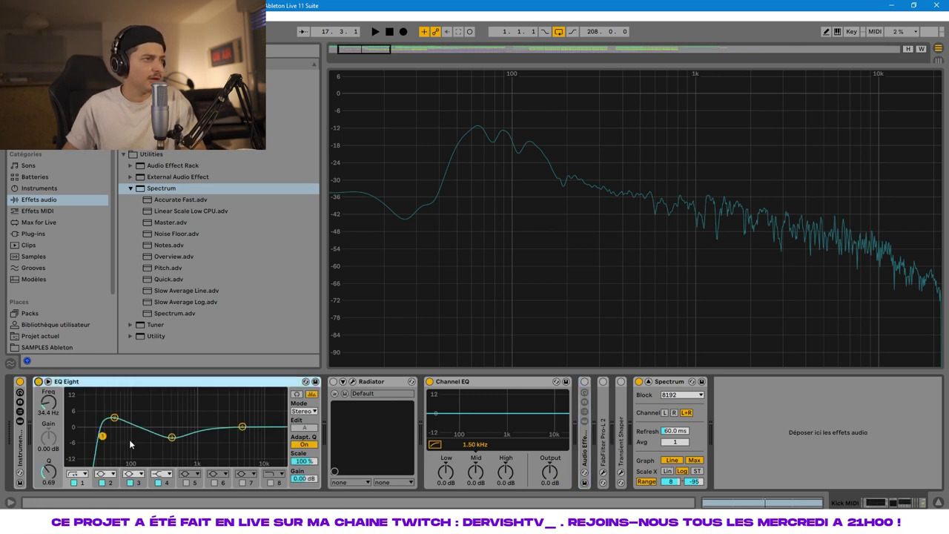
- Play the kick through the EQ Eight while switching its band 1 low cut off and on again
key("space")
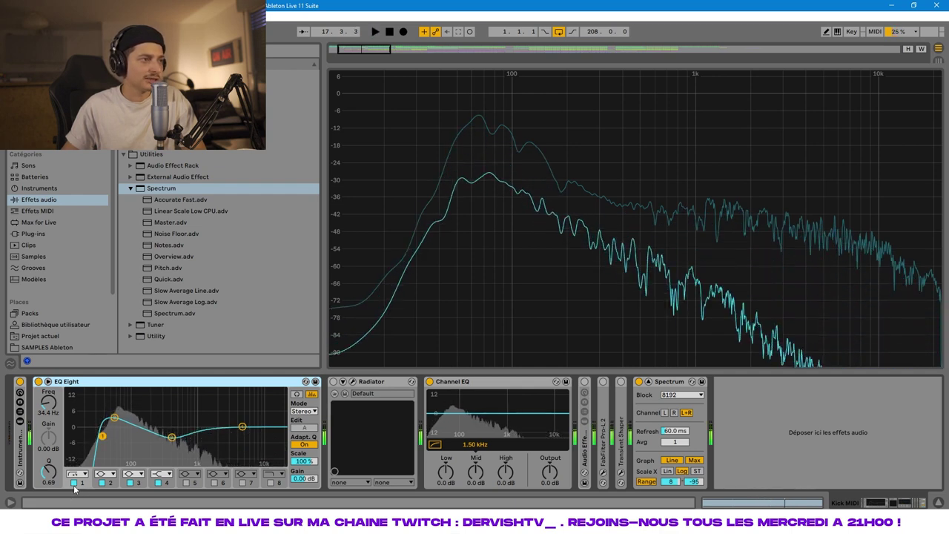
left_click(75, 483)
left_click(74, 483)
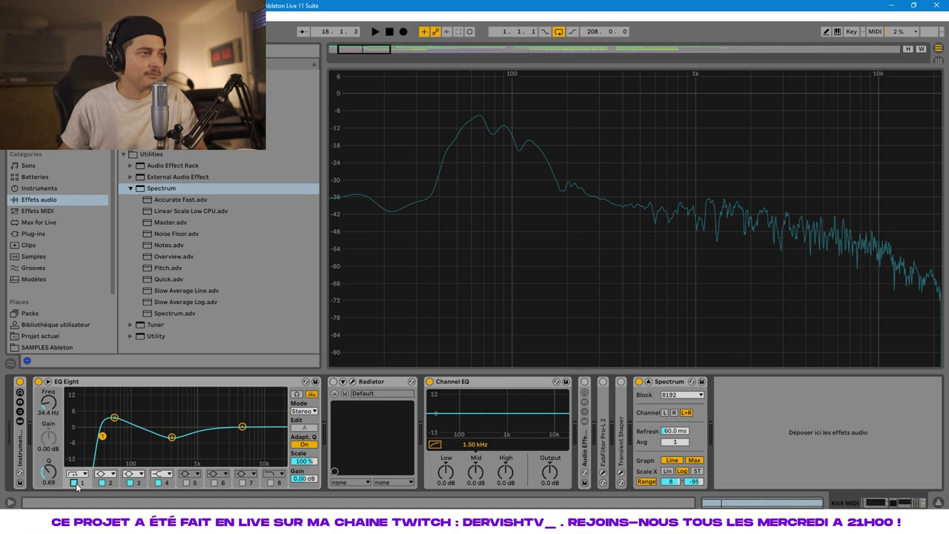
- Open the Radiator window, turn the device on and play the kick to compare it with and without the effect
left_click(345, 390)
left_click_drag(289, 134, 407, 149)
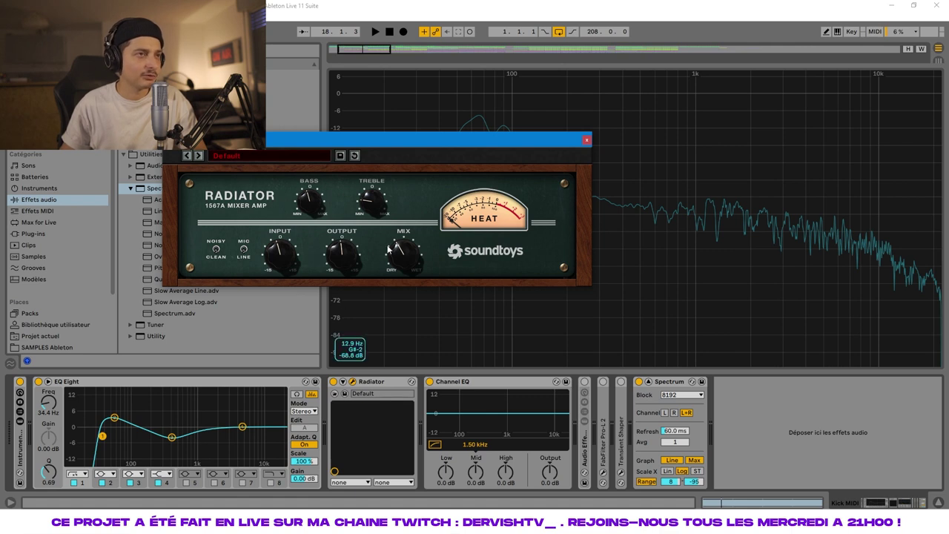
key("space")
left_click(335, 383)
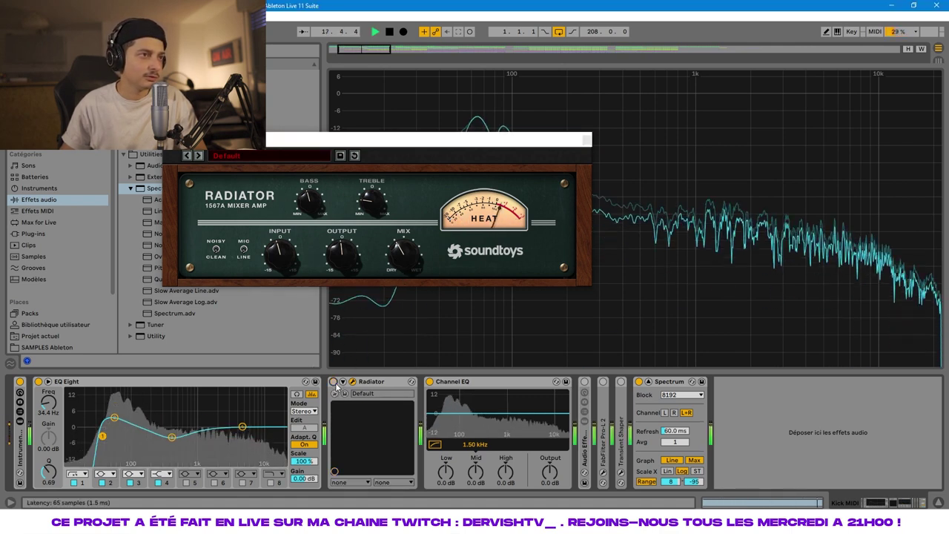
key("space")
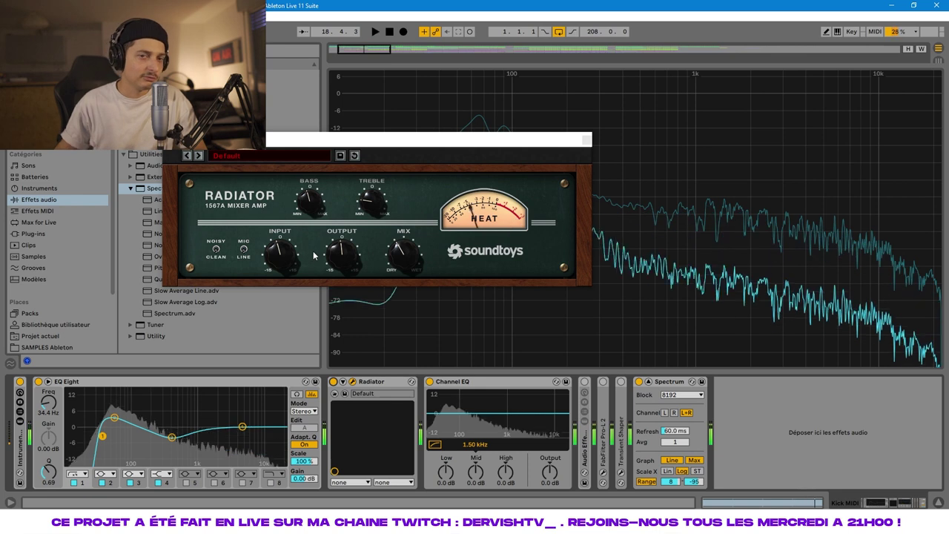
- Adjust the Radiator's Mix knob slightly and play the kick again
left_click(395, 258)
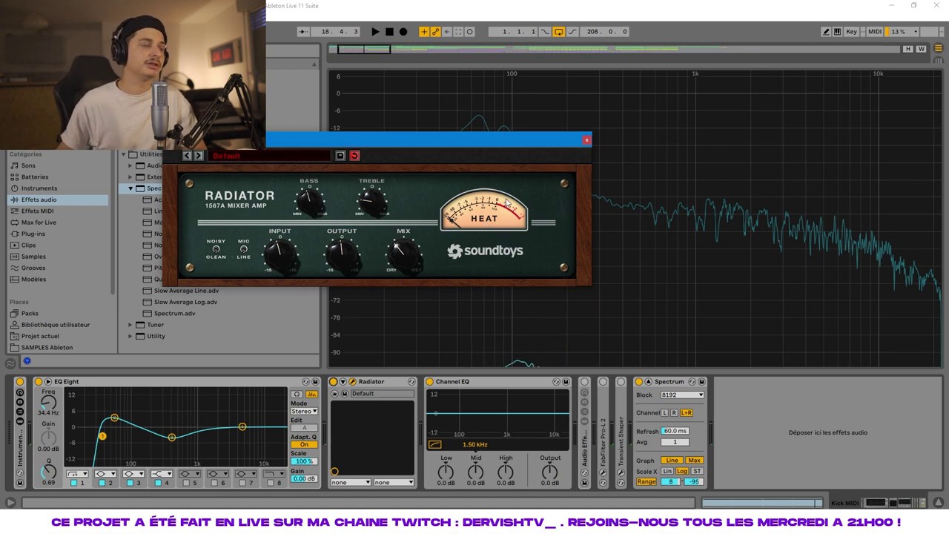
key("space")
key("space")
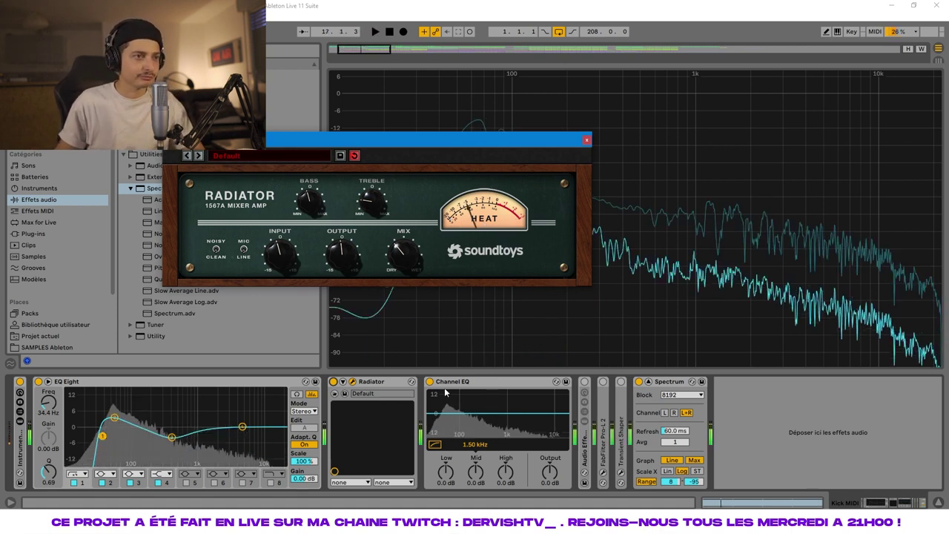
- Turn off and fold the Channel EQ, and unfold and turn on the Audio Effect Rack that follows it
left_click(430, 382)
left_click(486, 385)
double_click(487, 387)
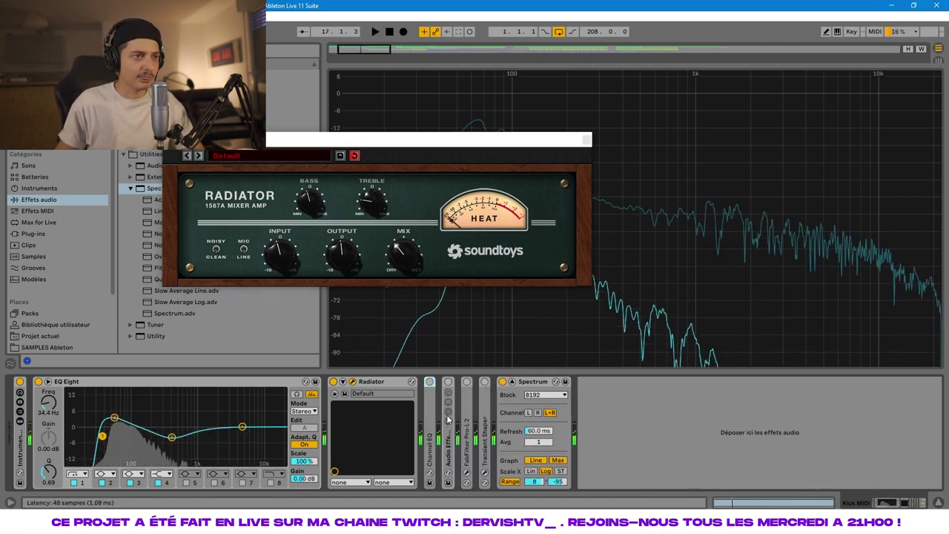
double_click(449, 443)
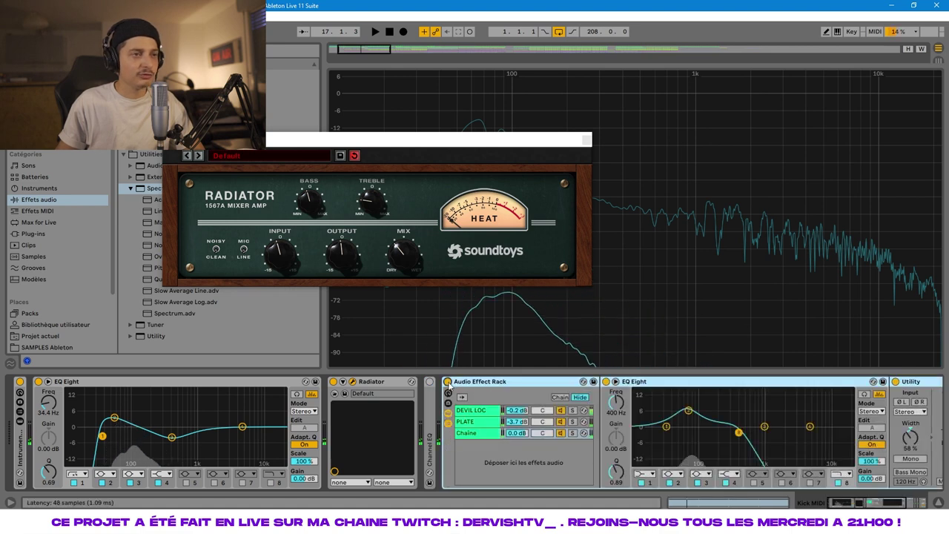
left_click(542, 412)
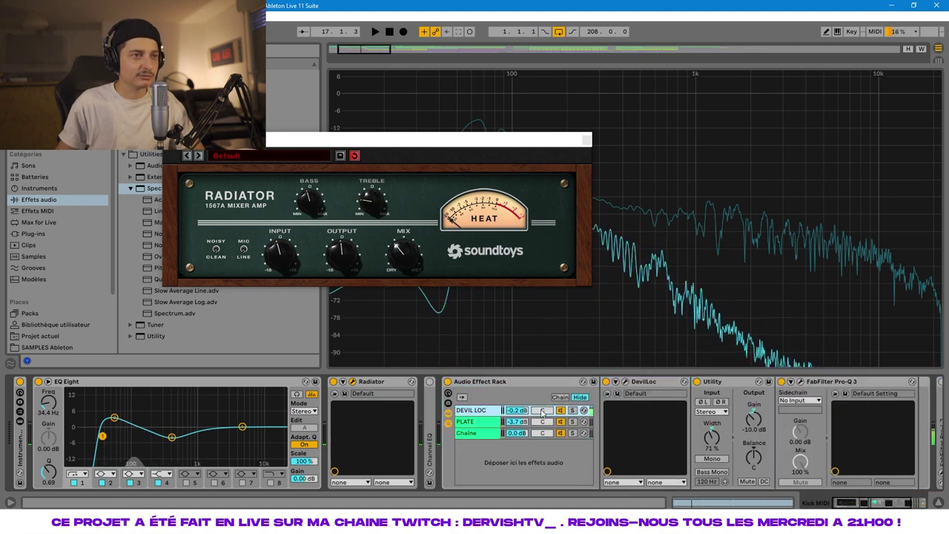
- Rename the Audio Effect Rack's Chaîne chain as DRY, colour it yellow and place it above DEVIL LOC
left_click(478, 433)
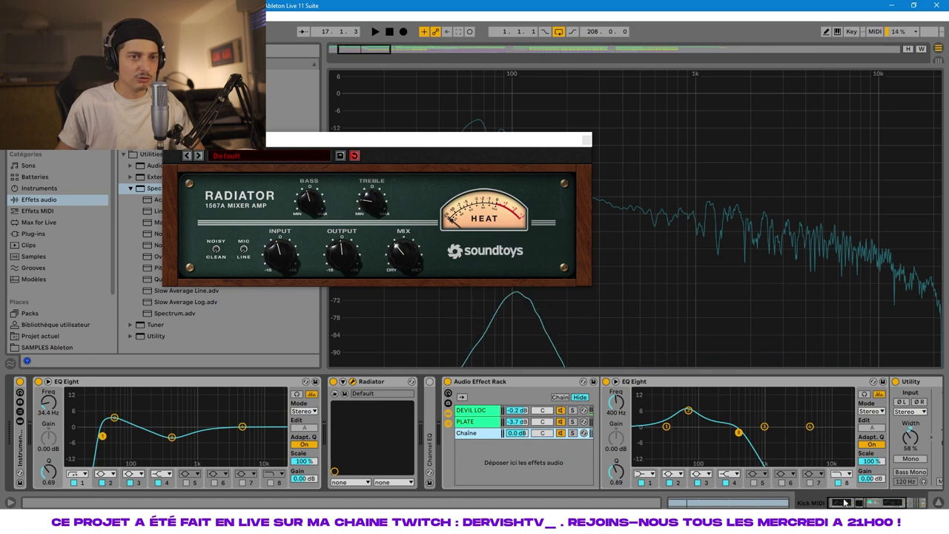
left_click_drag(849, 505, 852, 508)
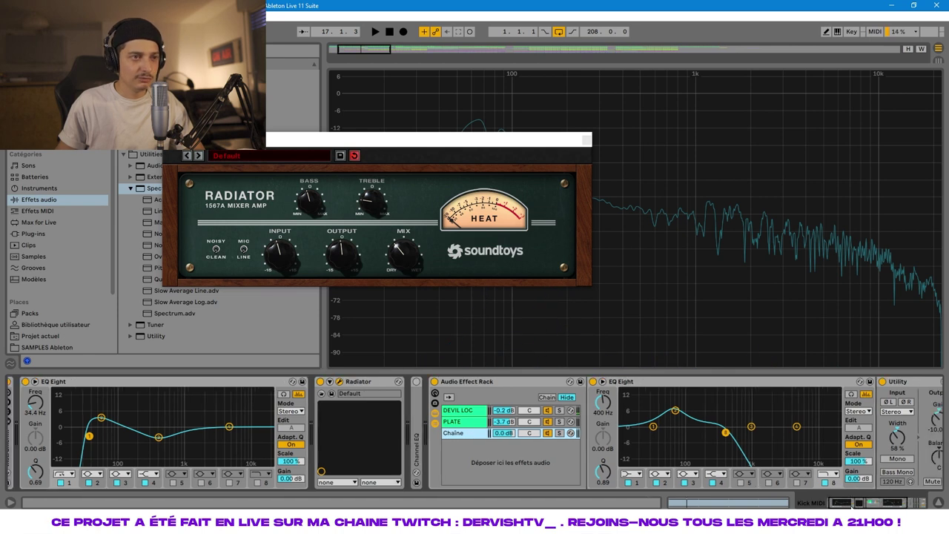
right_click(462, 434)
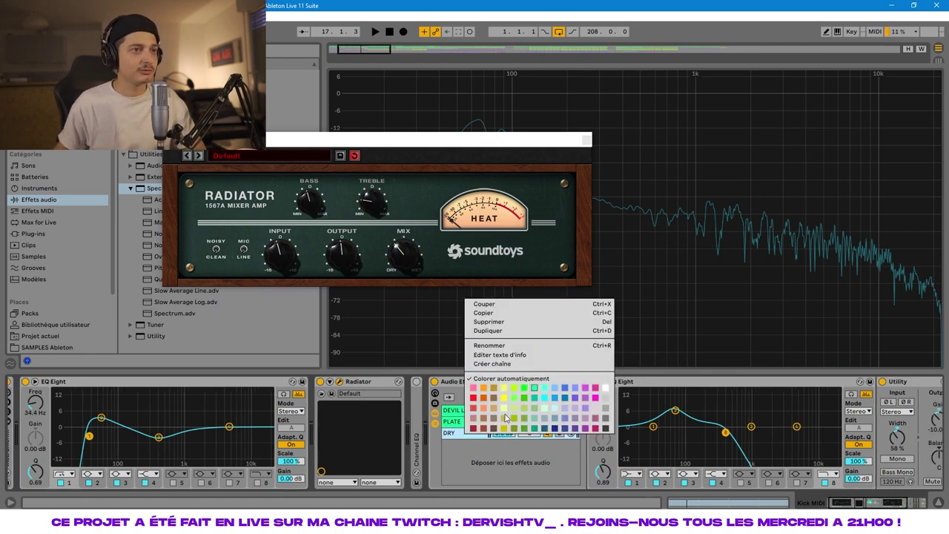
left_click(504, 399)
left_click_drag(463, 435, 461, 415)
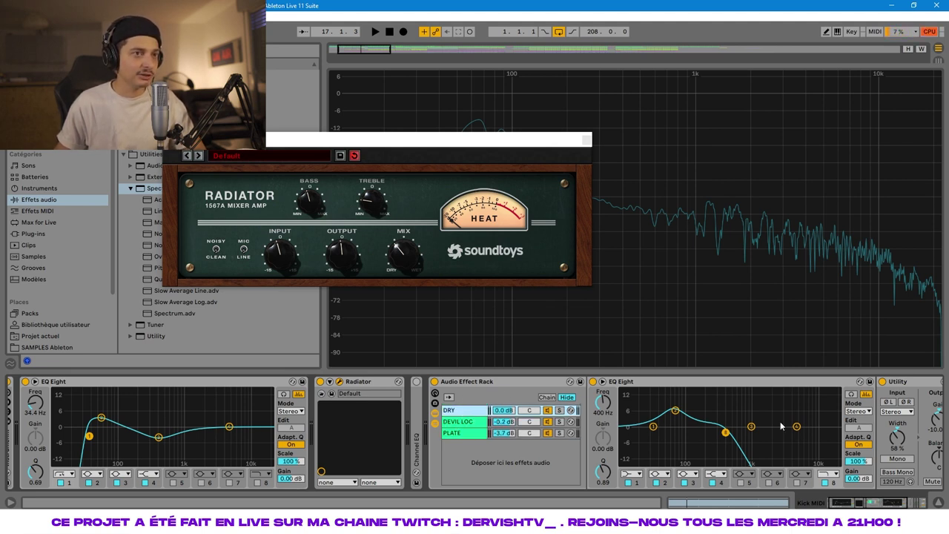
- Solo the DRY chain and listen to the kick through it
key("space")
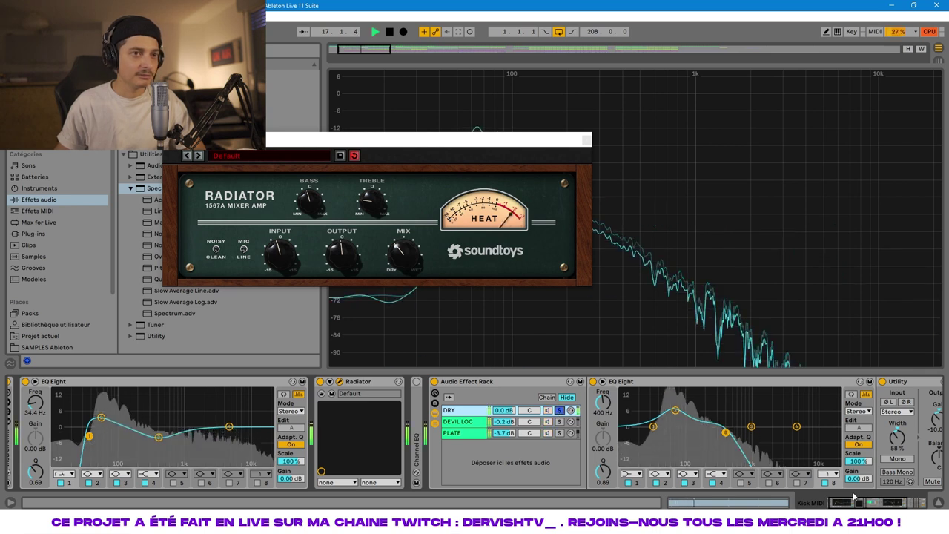
left_click_drag(858, 502, 864, 502)
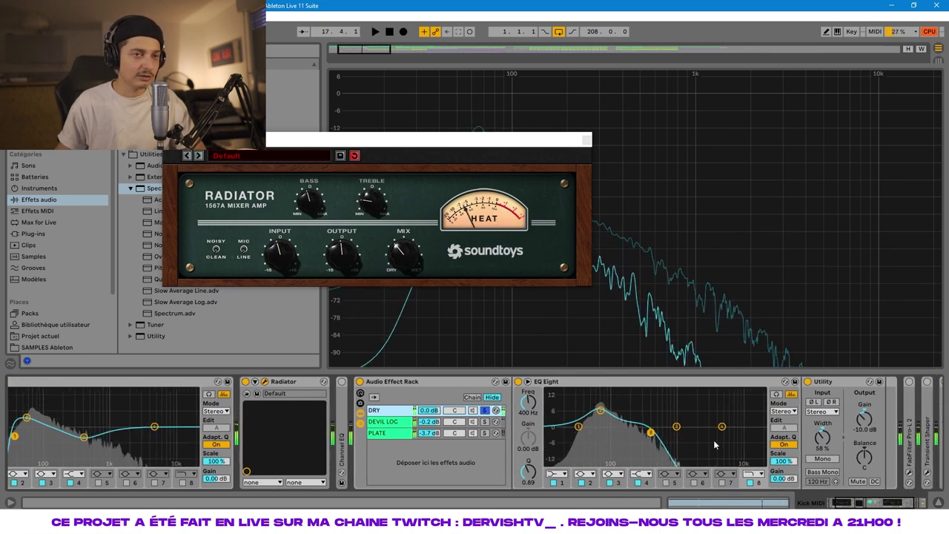
- Solo the DEVIL LOC chain instead, open its DevilLoc plug-in window and play the kick
left_click(485, 421)
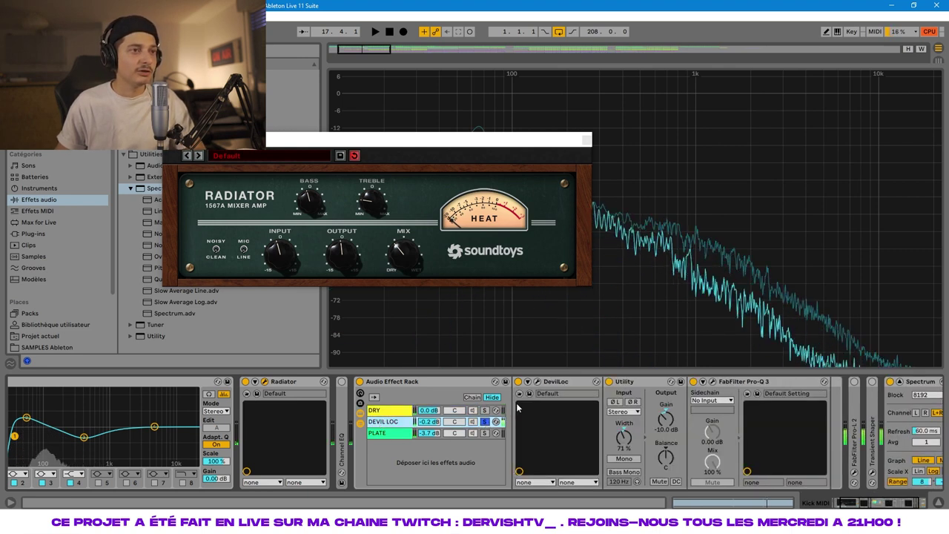
left_click(538, 382)
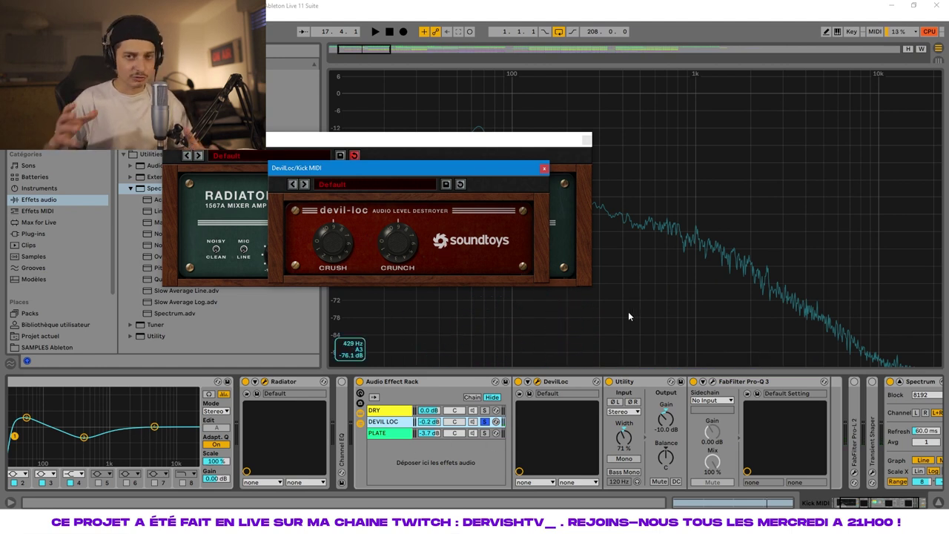
key("space")
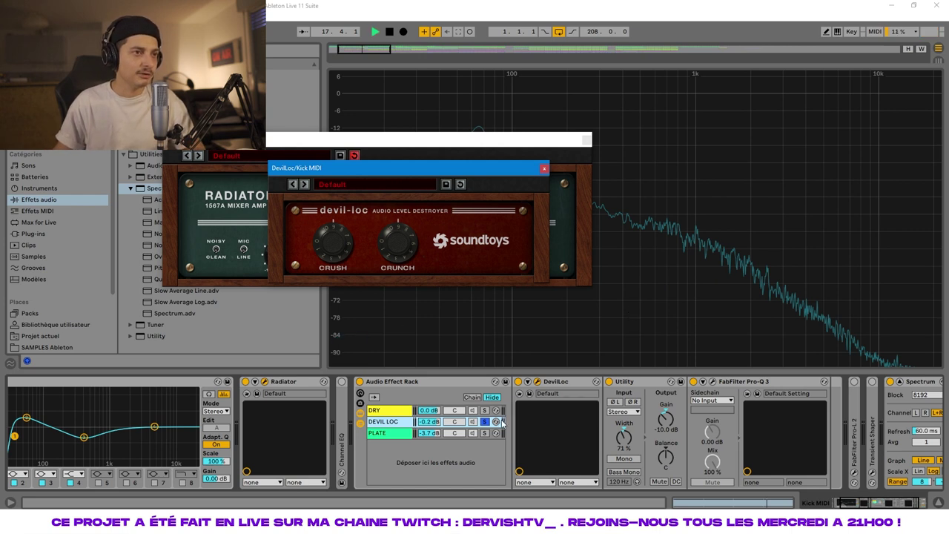
- Inspect the FabFilter Pro-Q 3 curve on the DEVIL LOC chain, close its window and unsolo the chain
left_click(701, 381)
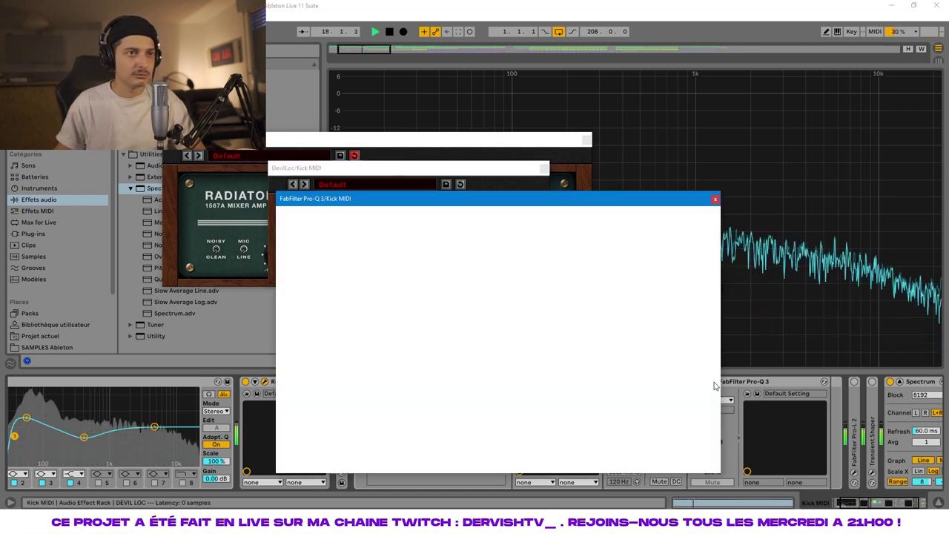
left_click_drag(469, 198, 539, 186)
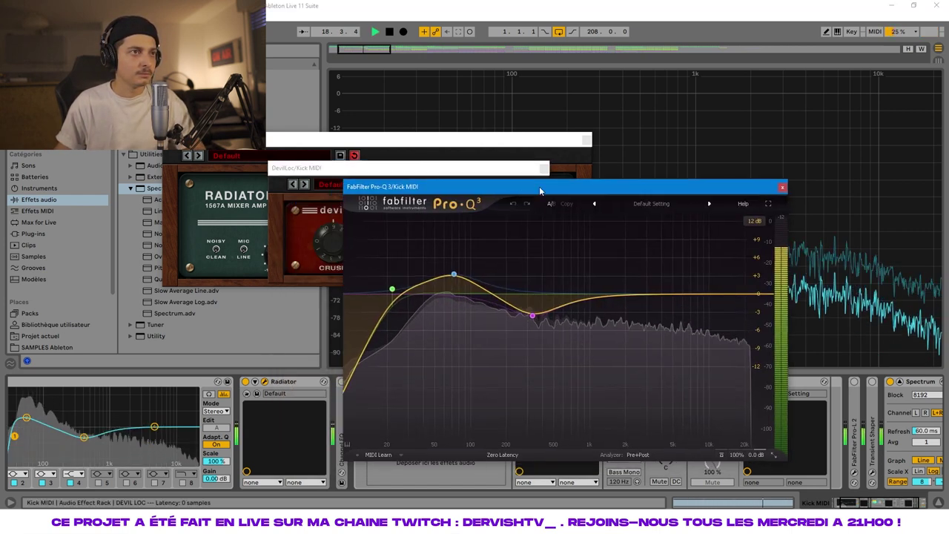
left_click(784, 186)
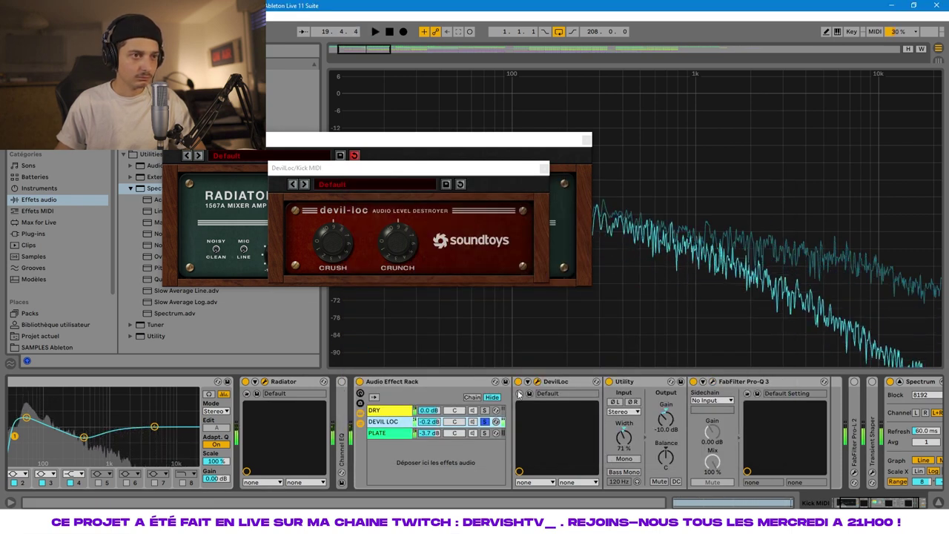
left_click(486, 422)
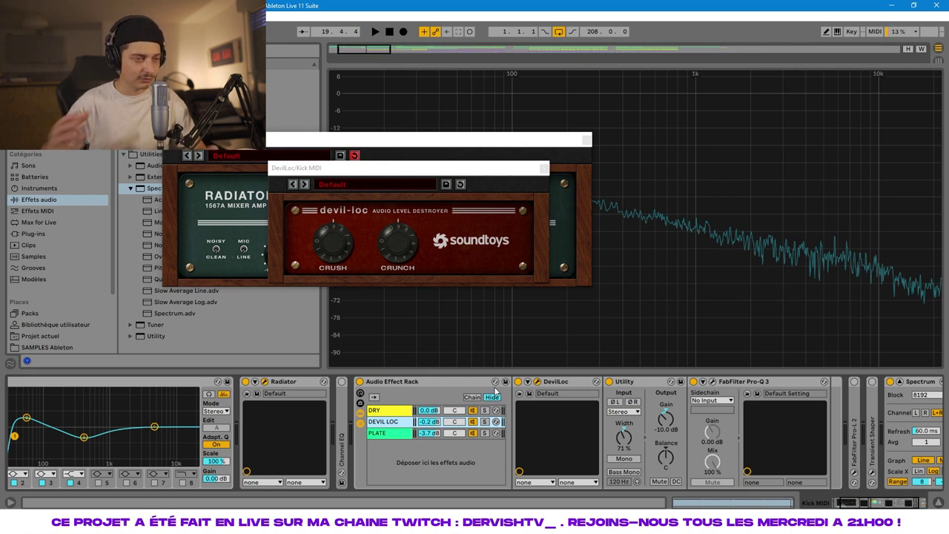
- Solo the PLATE chain, play the kick through its ValhallaPlate and EQ Eight, and unsolo it
left_click(401, 436)
key("space")
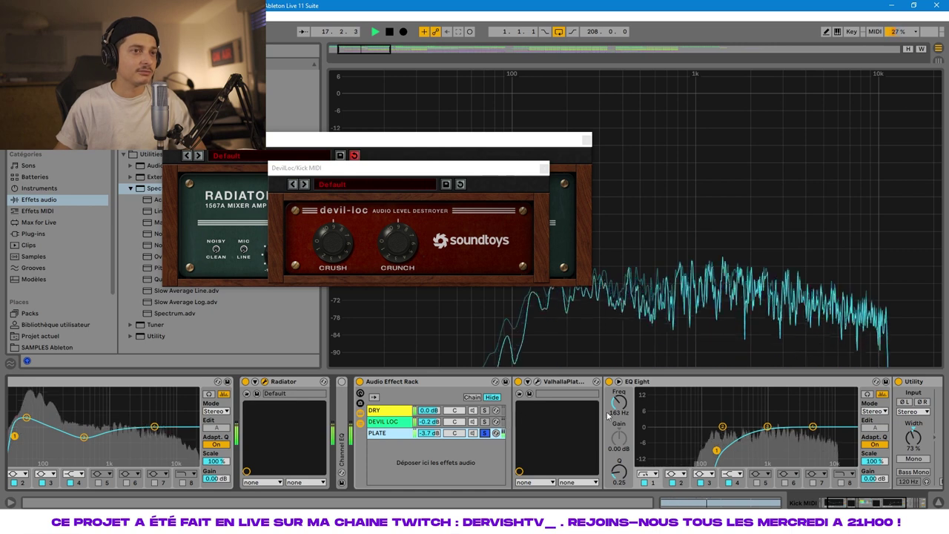
key("space")
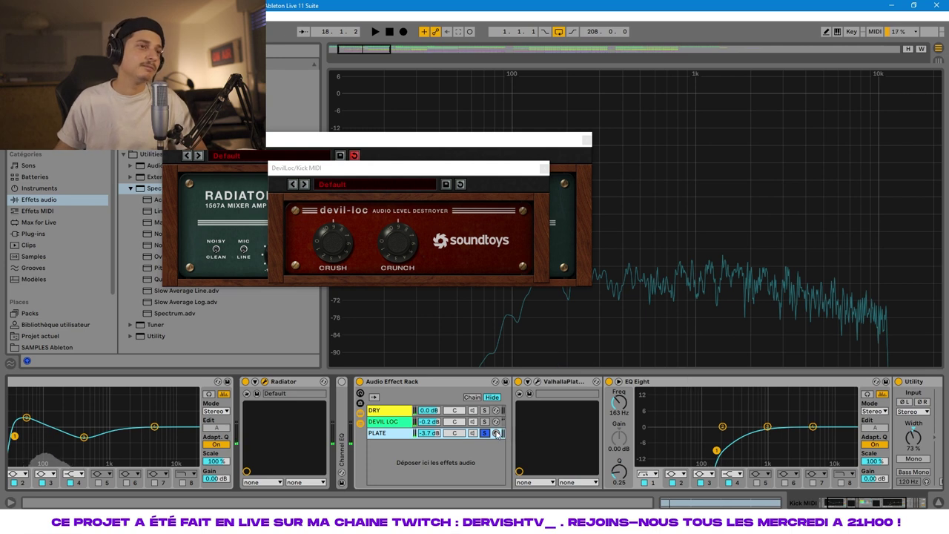
- Compare the Utility gain and width settings on the PLATE and DEVIL LOC chains
scroll(736, 451, "right", 5)
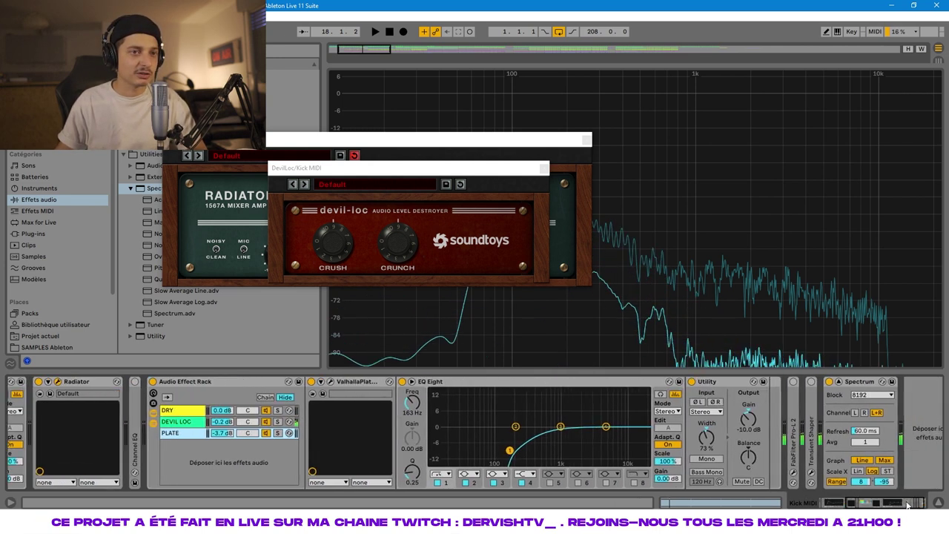
left_click(748, 410)
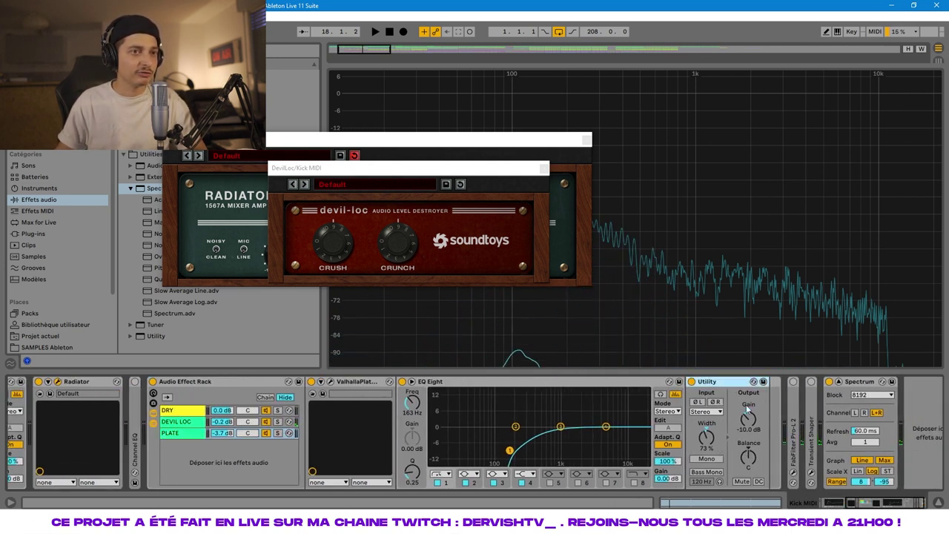
left_click(173, 424)
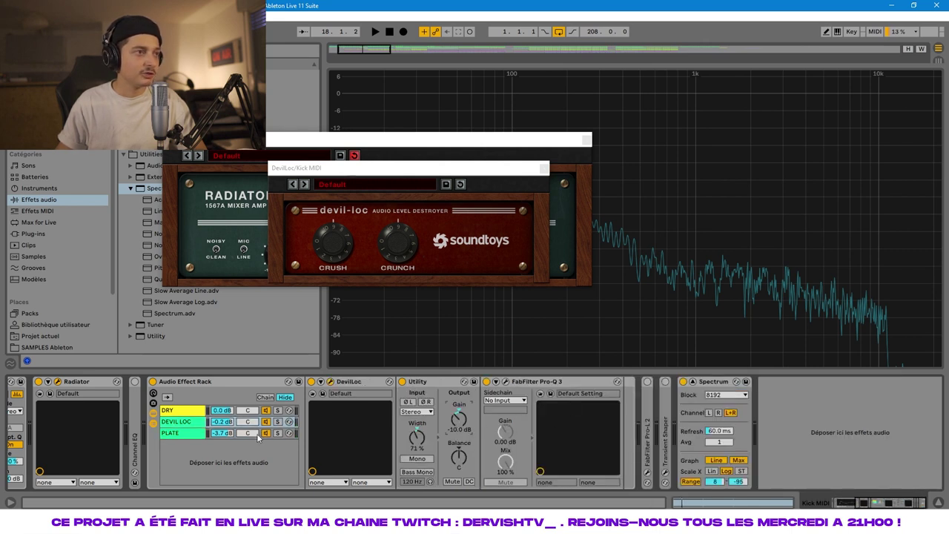
left_click(189, 434)
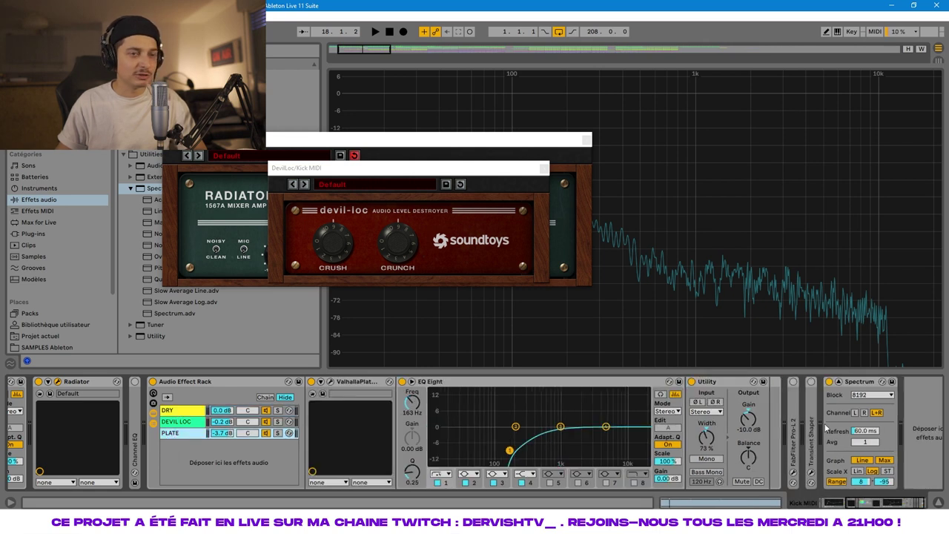
left_click(751, 414)
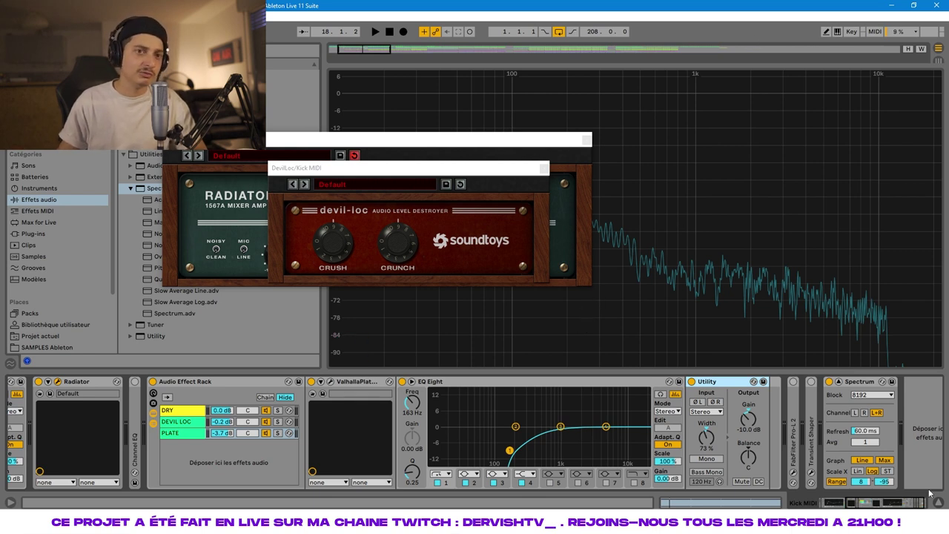
- Return to the Kick MIDI track in the arrangement by collapsing the Spectrum display, and close the DevilLoc and Radiator windows
left_click(838, 382)
left_click(830, 118)
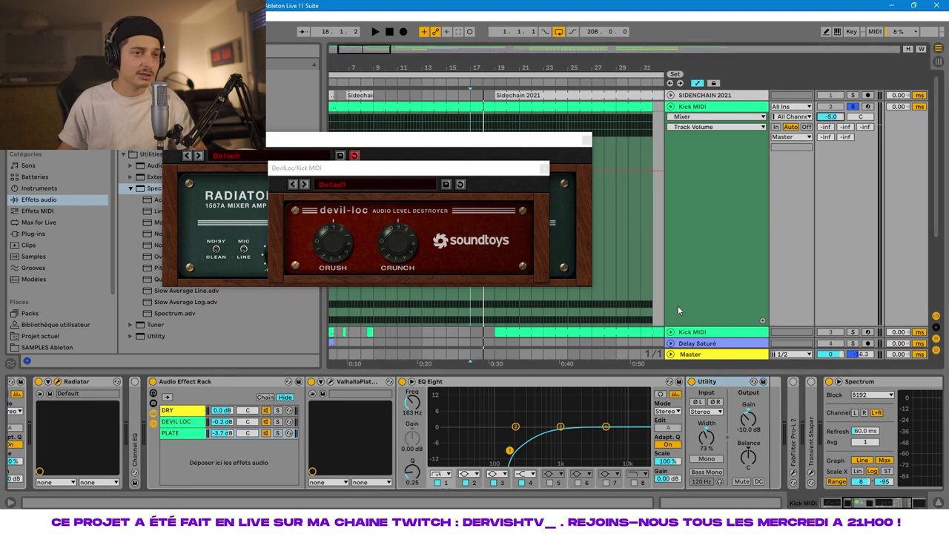
left_click(689, 109)
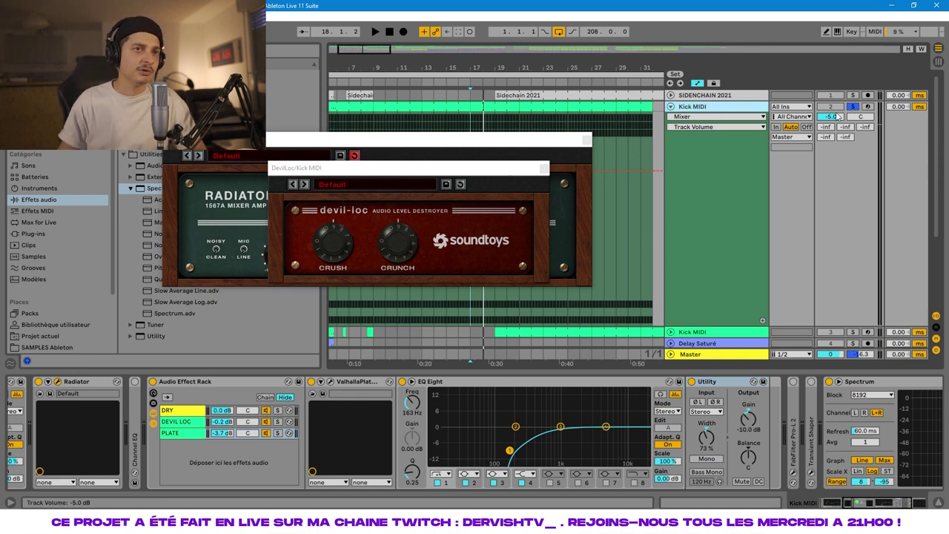
left_click(544, 169)
left_click(585, 142)
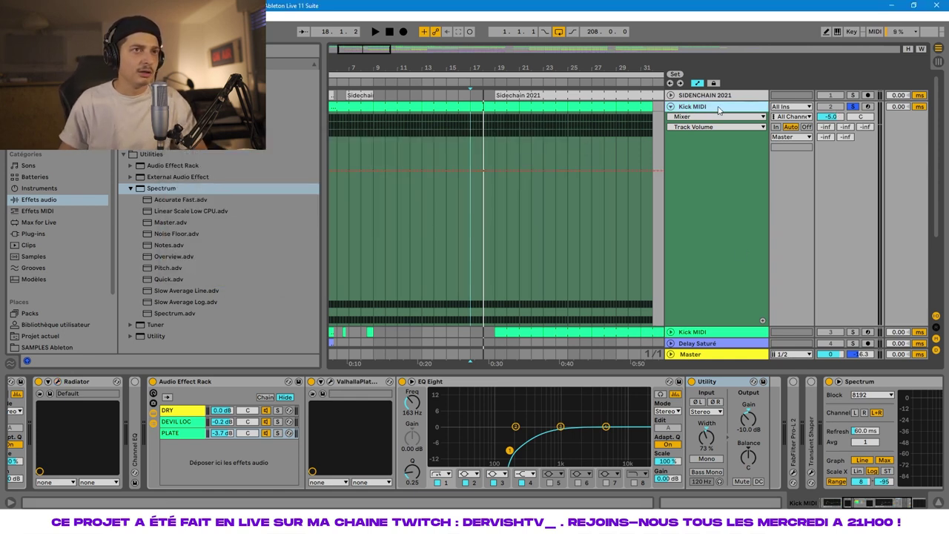
- Play the kick from bar 17 with the FabFilter Pro-L 2 window open to examine its limiting, and close the window
left_click(471, 187)
left_click_drag(496, 67, 464, 68)
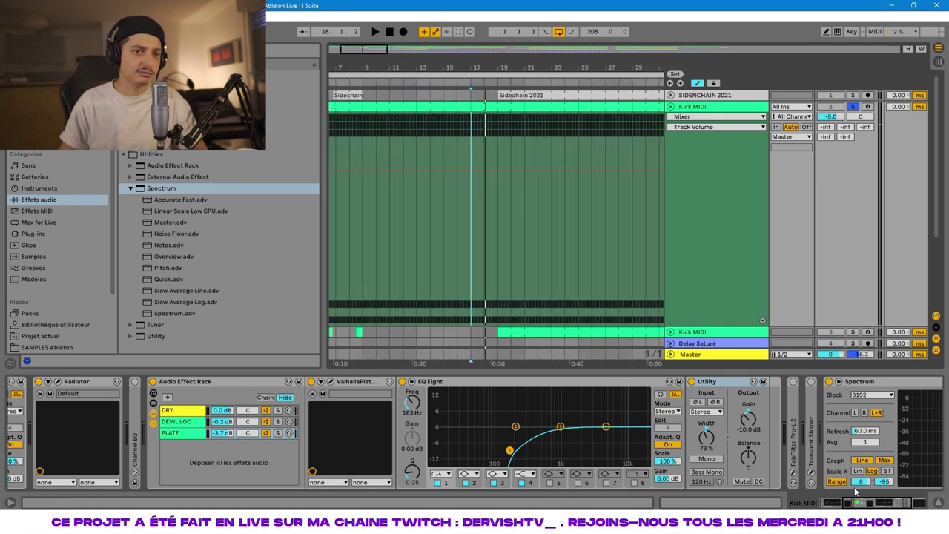
left_click(925, 505)
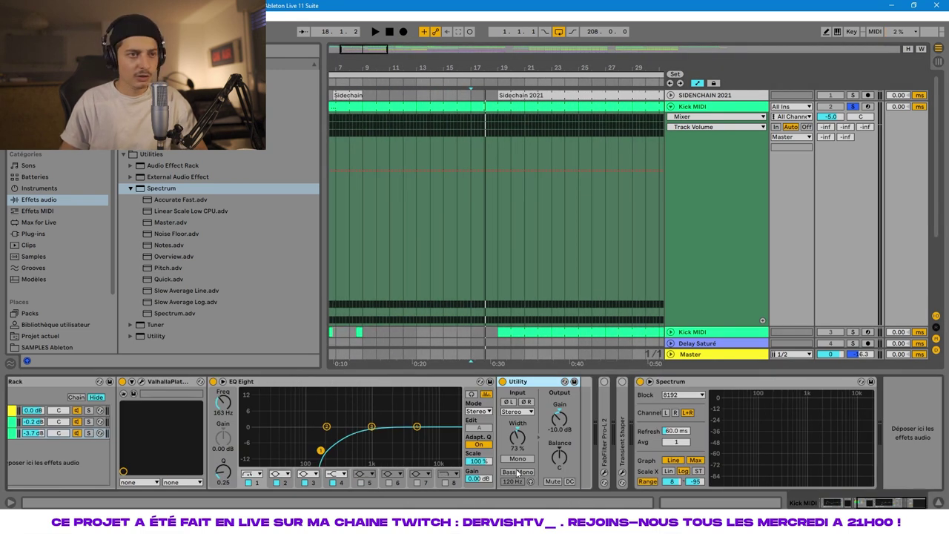
left_click(604, 382)
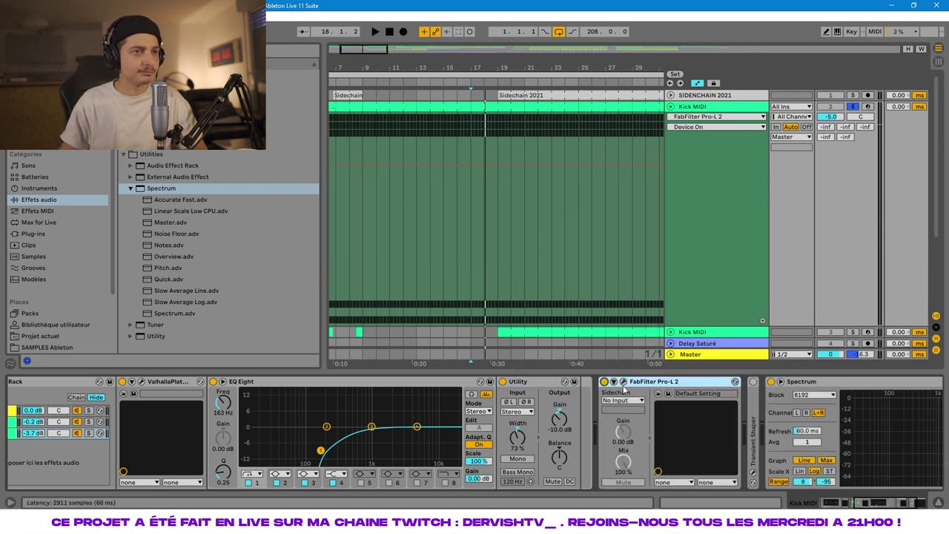
left_click(624, 382)
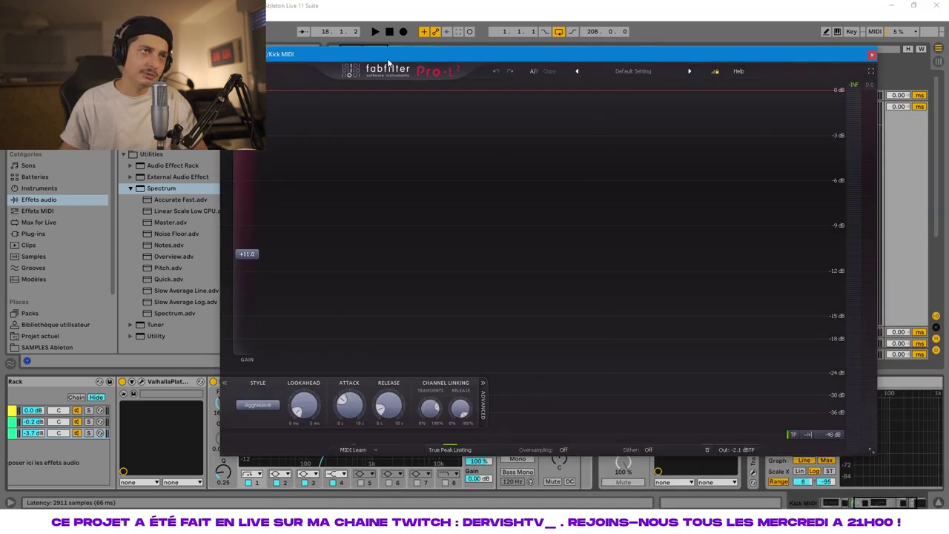
left_click_drag(388, 63, 438, 60)
mouse_move(303, 275)
key("space")
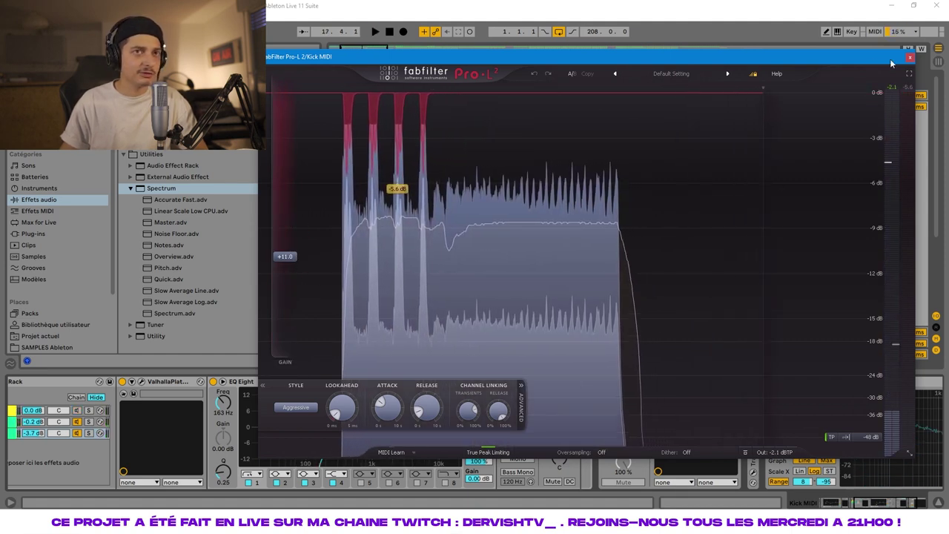
left_click(910, 58)
- Compare the kick with and without Pro-L 2 during playback, check the limiter's output level setting and close its window
left_click(603, 381)
key("space")
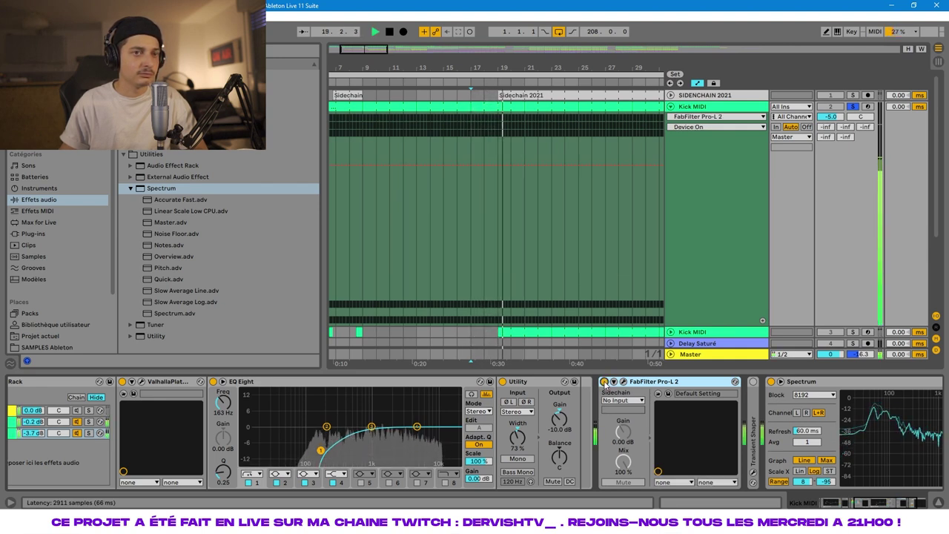
left_click(623, 382)
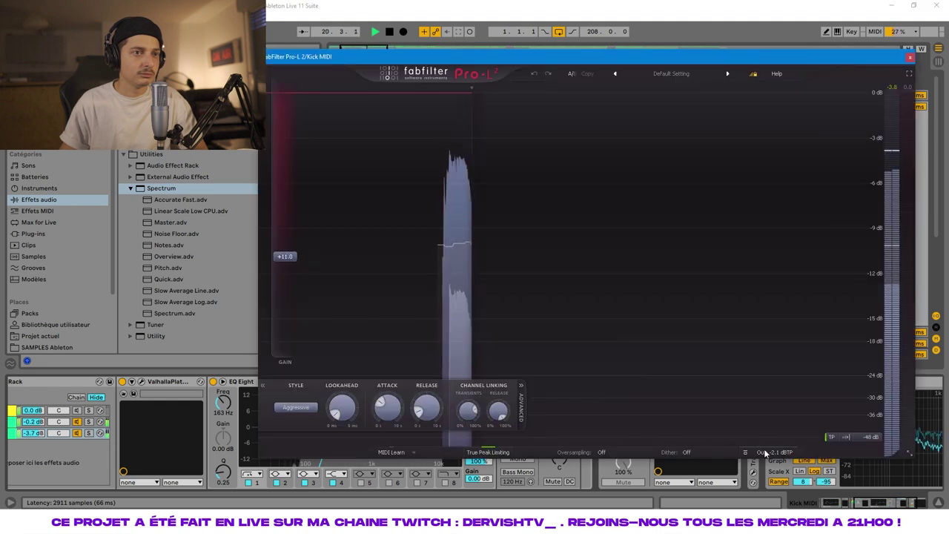
left_click(909, 57)
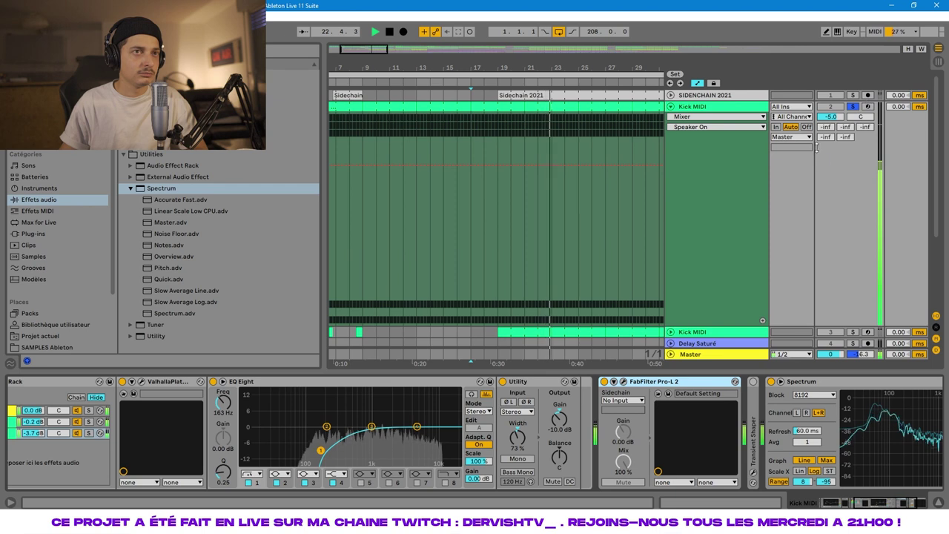
- Raise the Kick MIDI track volume to -2.2 dB during playback and stop the transport
left_click_drag(831, 116, 831, 106)
key("space")
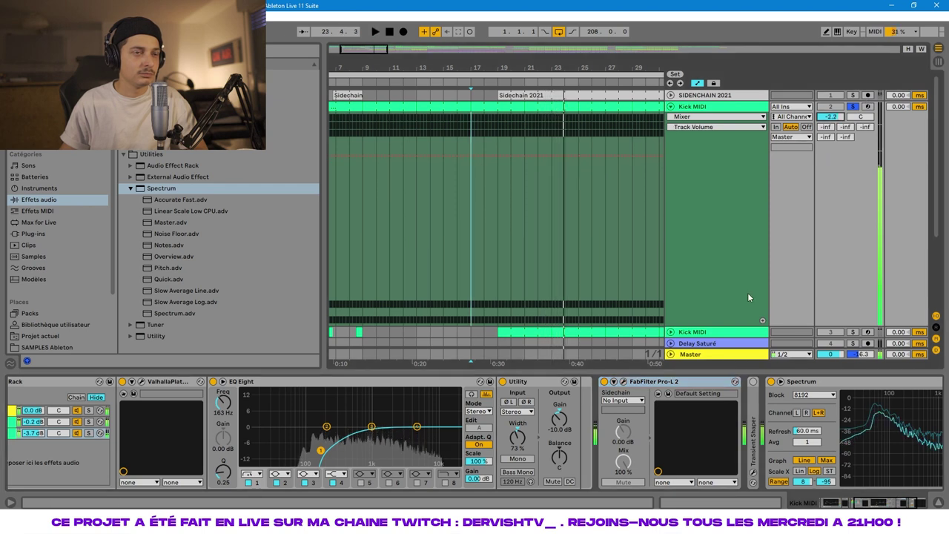
left_click(77, 410)
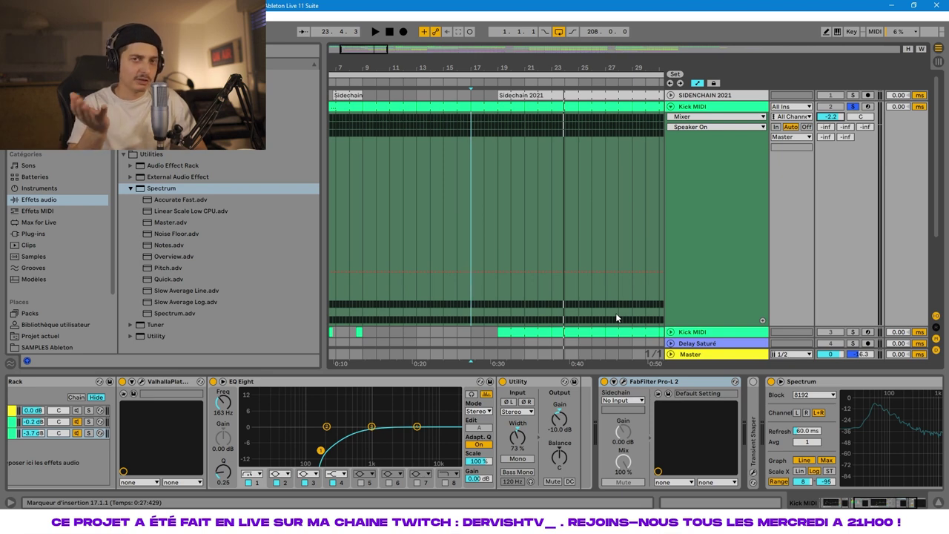
- Enable the Transient Shaper after Pro-L 2, review its punch, band and crossover settings, and close its window
left_click(754, 392)
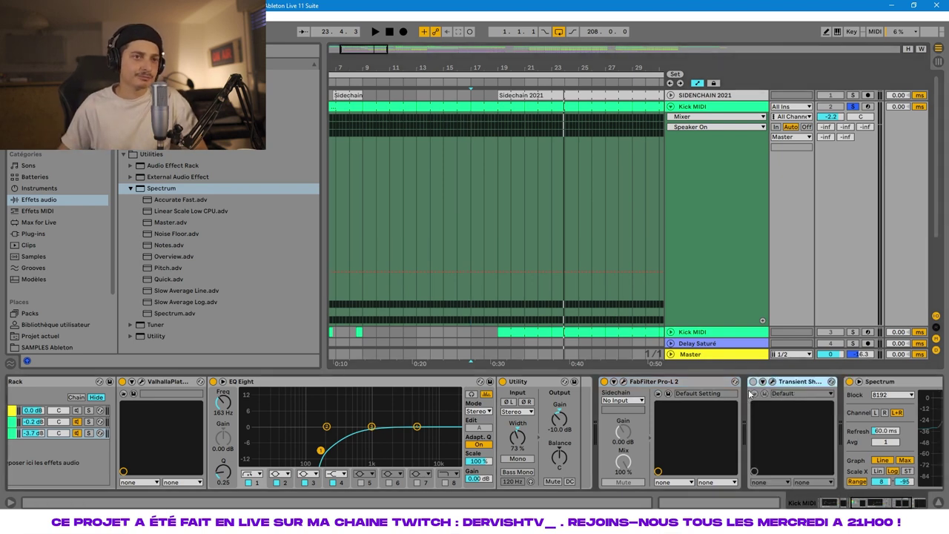
left_click(772, 382)
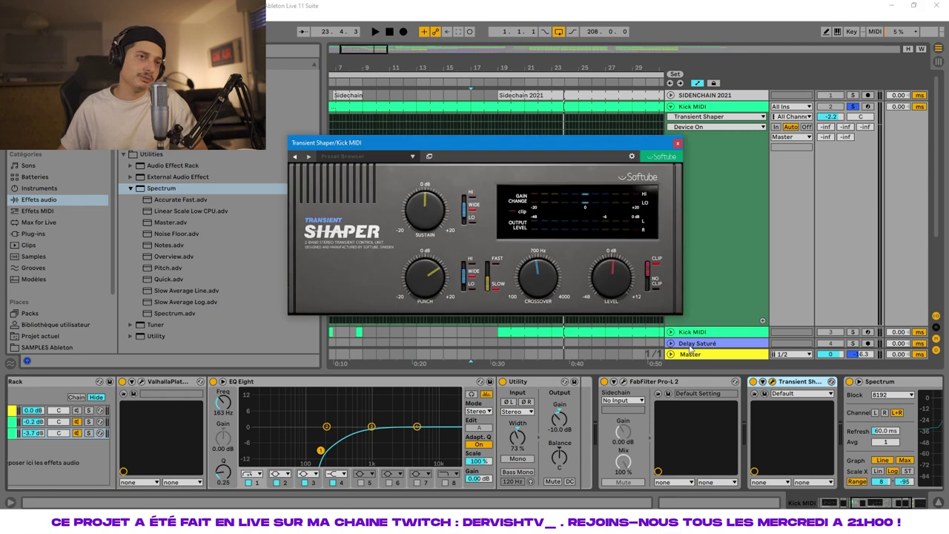
left_click_drag(536, 145, 567, 141)
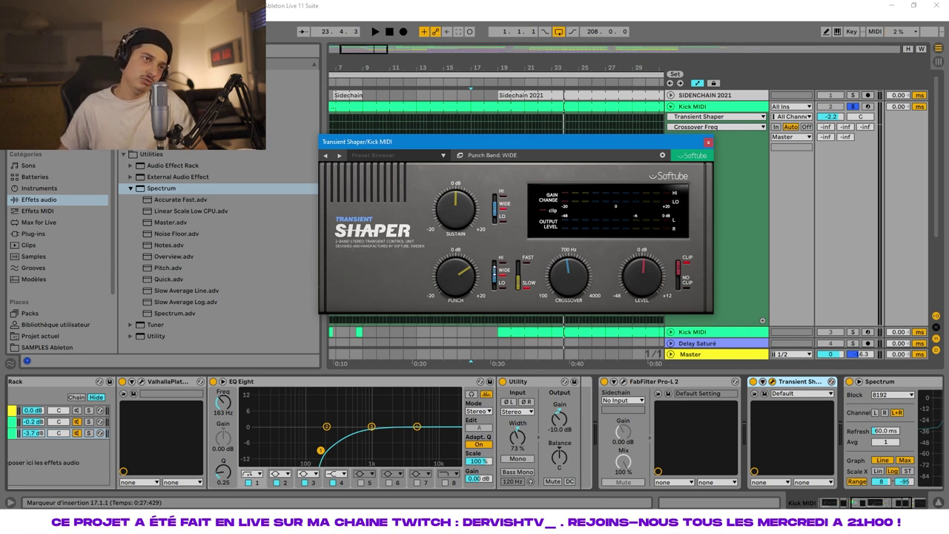
left_click(495, 258)
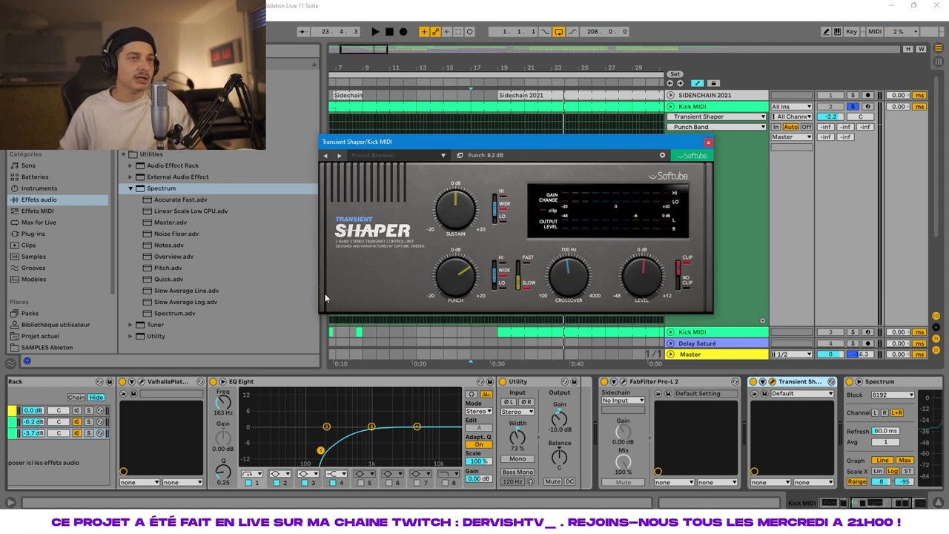
left_click_drag(477, 140, 453, 135)
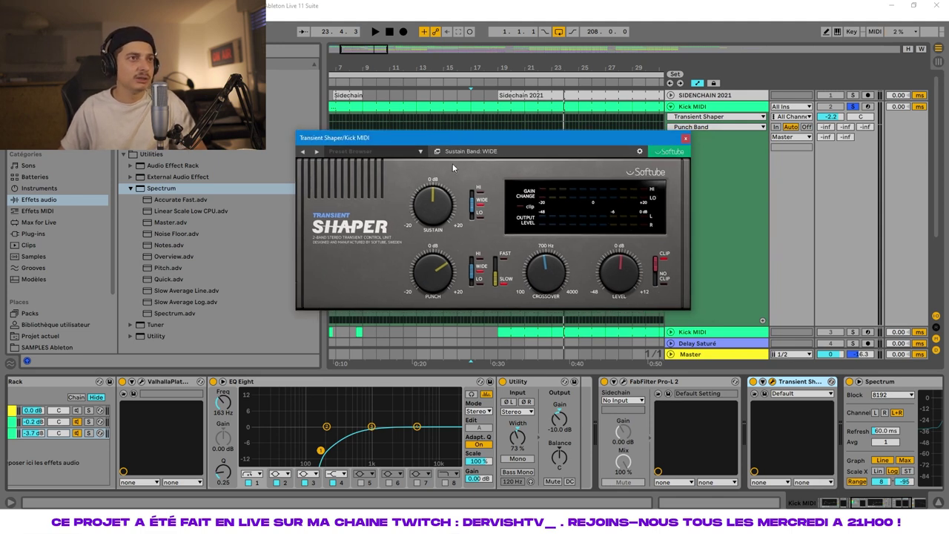
left_click(685, 139)
- Play the kick while switching the Transient Shaper off and back on to compare, and stop playback
key("space")
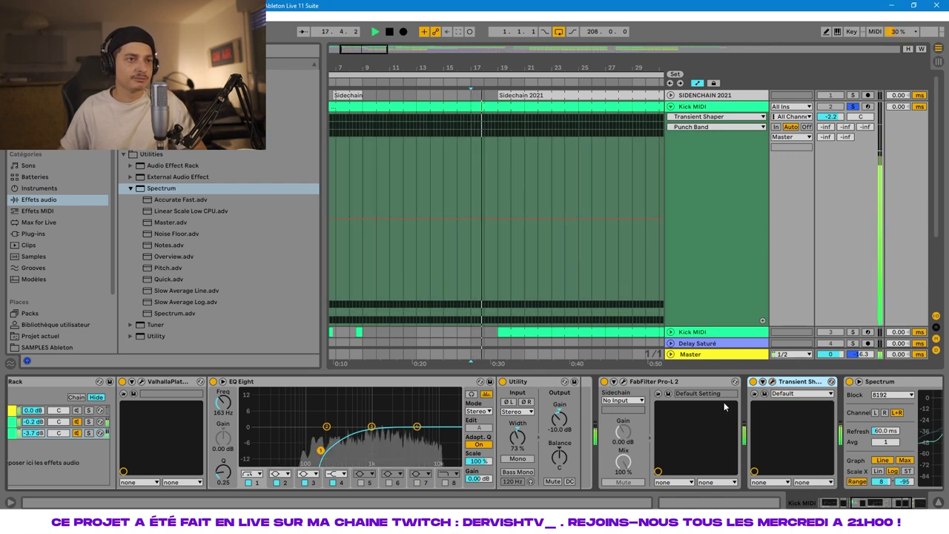
left_click(754, 381)
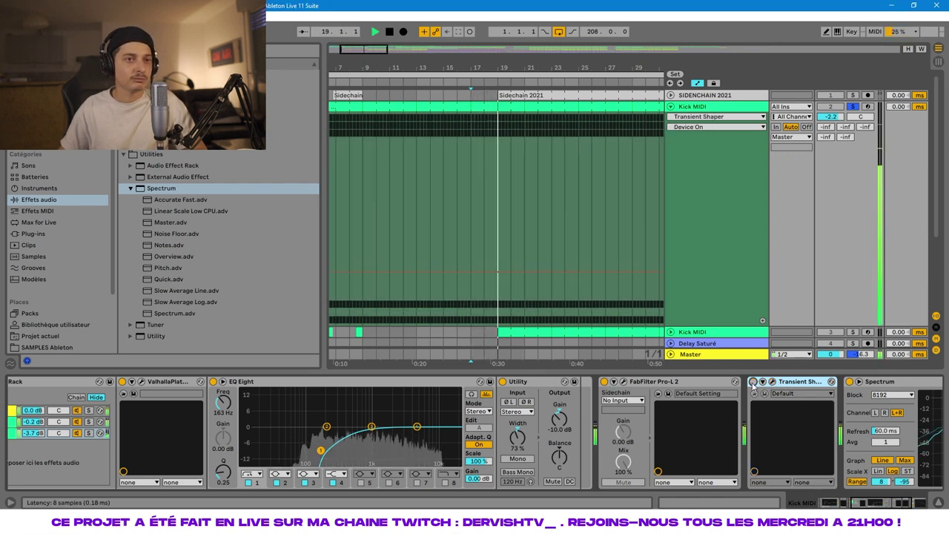
left_click(753, 382)
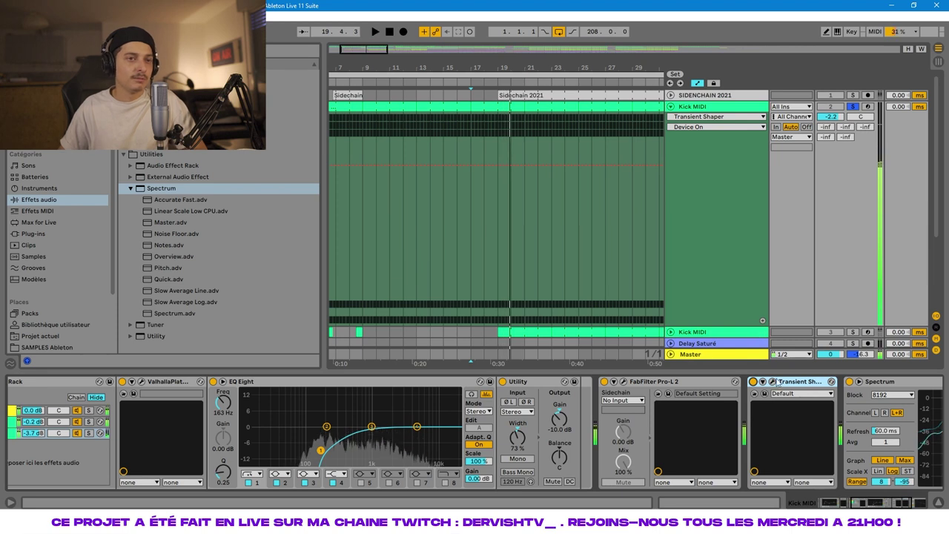
left_click(735, 324)
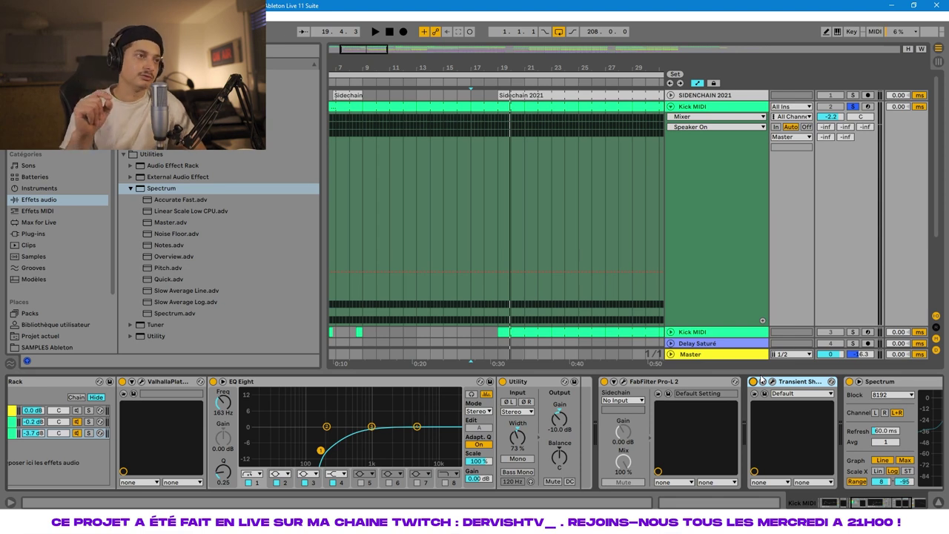
- Add a default EQ Eight after the Spectrum at the end of the Kick MIDI device chain
scroll(59, 388, "down", 5)
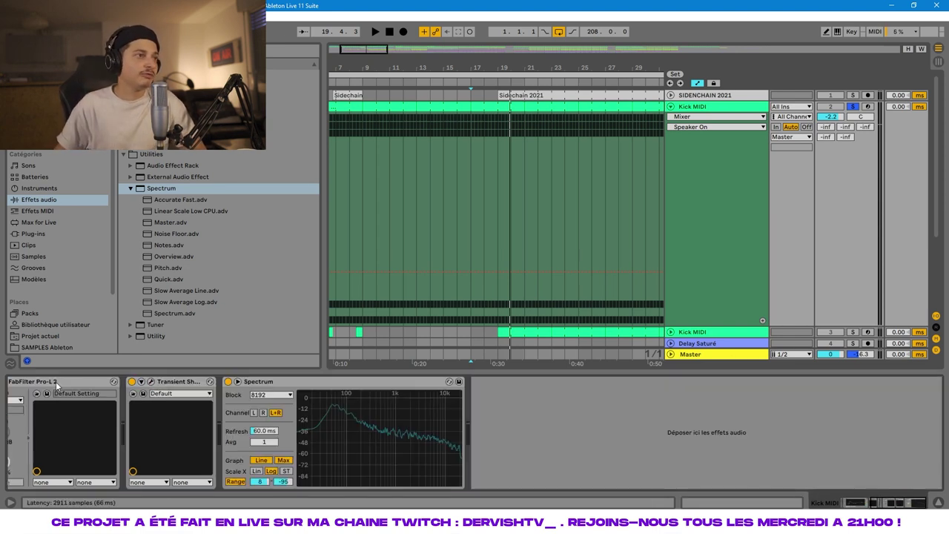
left_click_drag(898, 502, 869, 498)
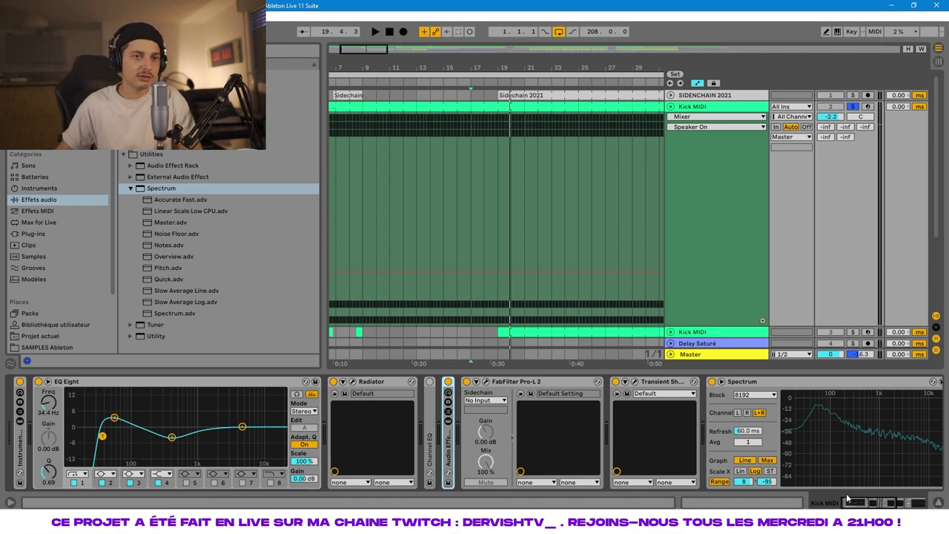
left_click_drag(849, 500, 893, 503)
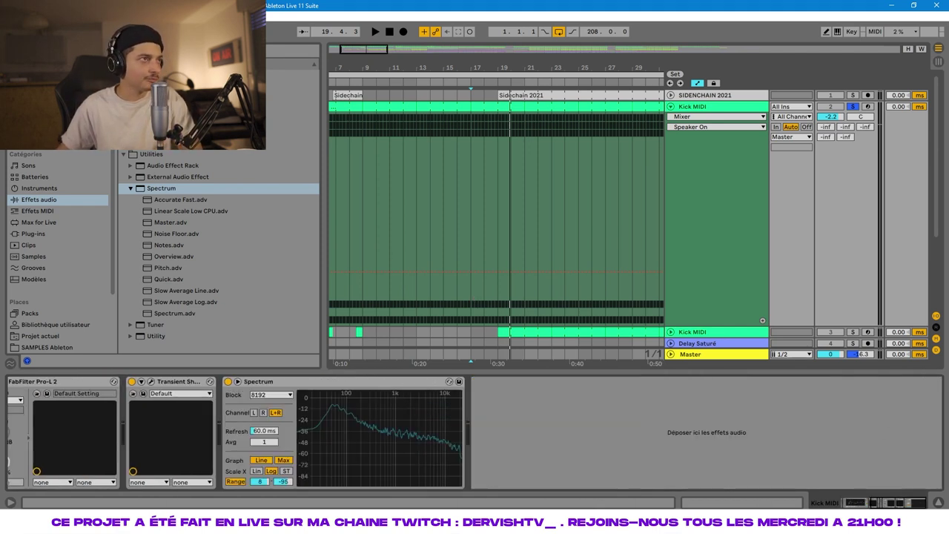
left_click(123, 109)
left_click(163, 120)
left_click(167, 155)
left_click_drag(169, 143, 186, 158)
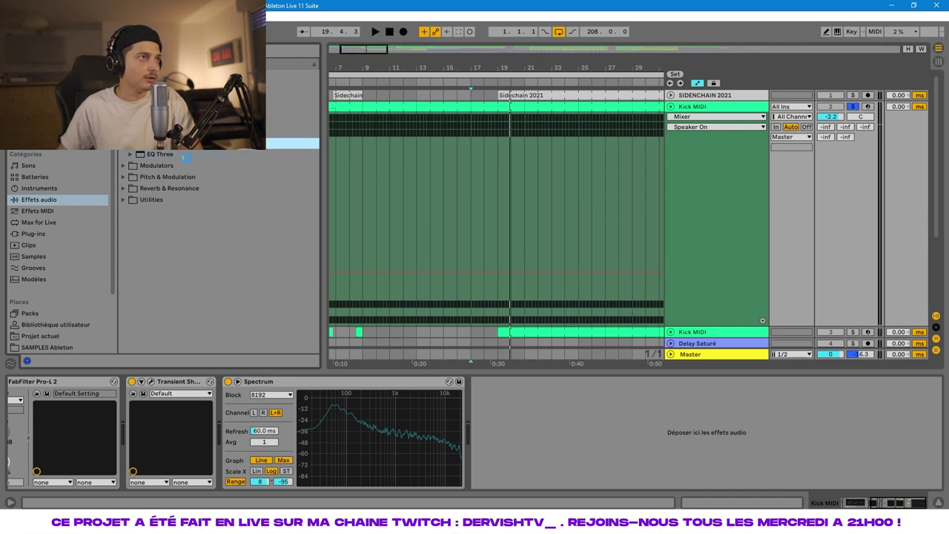
- Enable band 8 of the new EQ Eight as a high cut at 22.0 kHz with Q 0.72, auditioning the kick
left_click(709, 485)
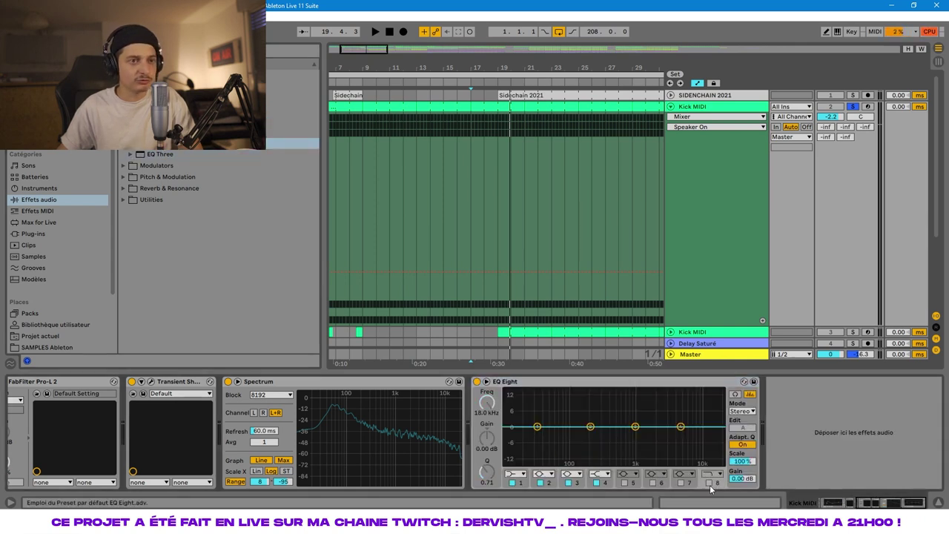
mouse_move(716, 434)
left_mouse_down()
mouse_move(571, 432)
mouse_move(722, 427)
left_mouse_up()
key("space")
key("space")
key("space")
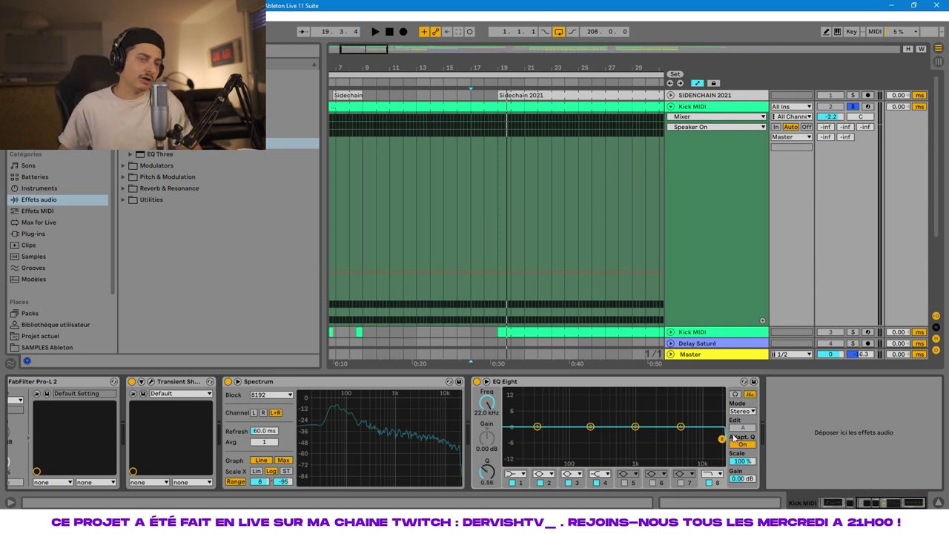
mouse_move(720, 440)
left_mouse_down()
mouse_move(588, 431)
mouse_move(721, 435)
left_mouse_up()
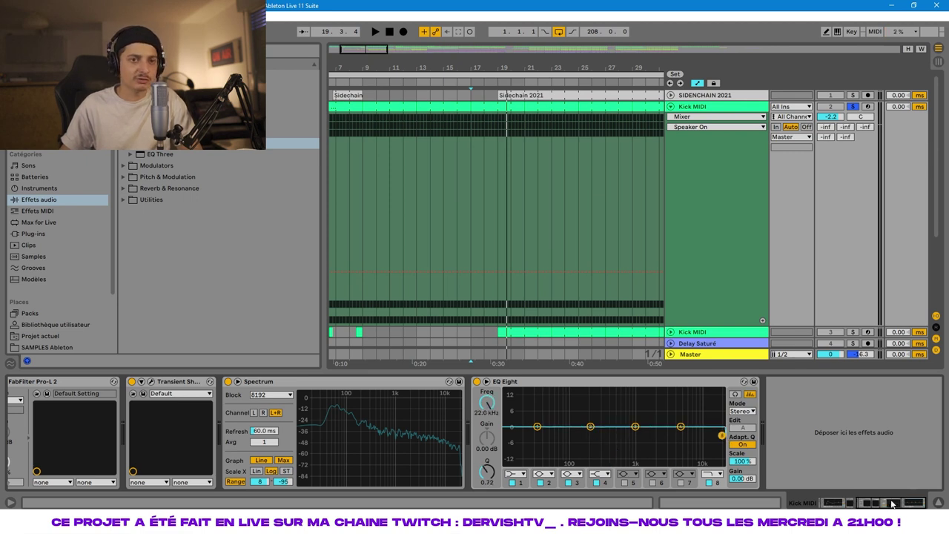
- Collapse all the expanded devices in the Kick MIDI chain, from the first EQ Eight through the Spectrum and last EQ Eight
left_click_drag(892, 505, 855, 504)
double_click(378, 383)
double_click(465, 382)
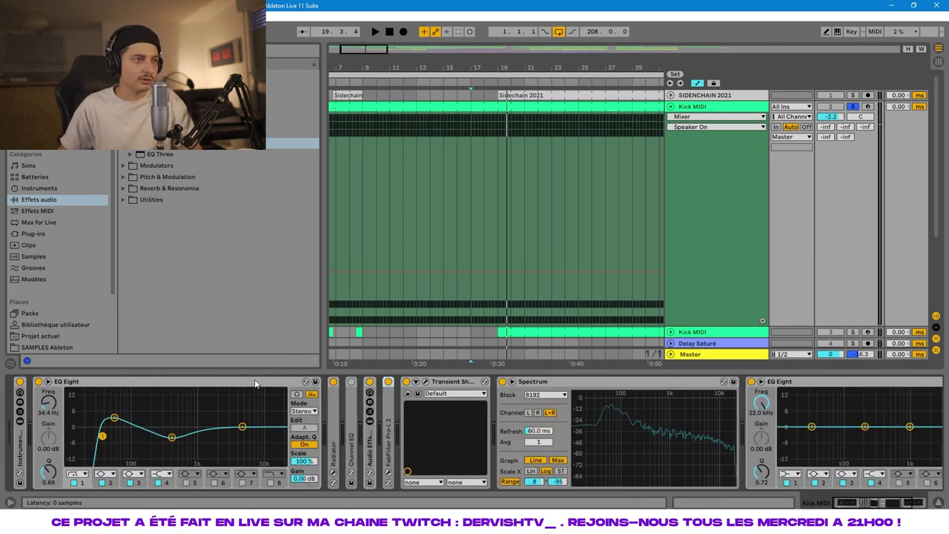
double_click(224, 383)
double_click(181, 382)
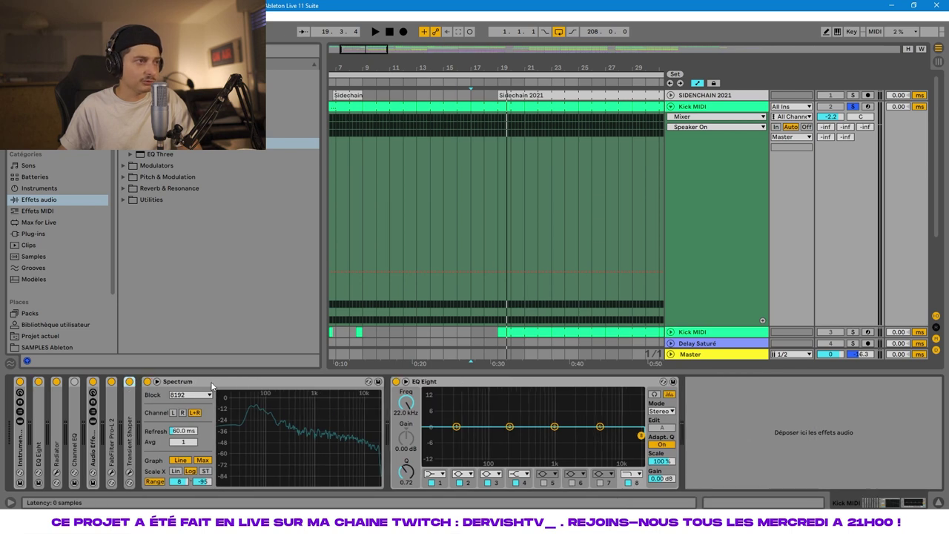
double_click(214, 383)
double_click(296, 382)
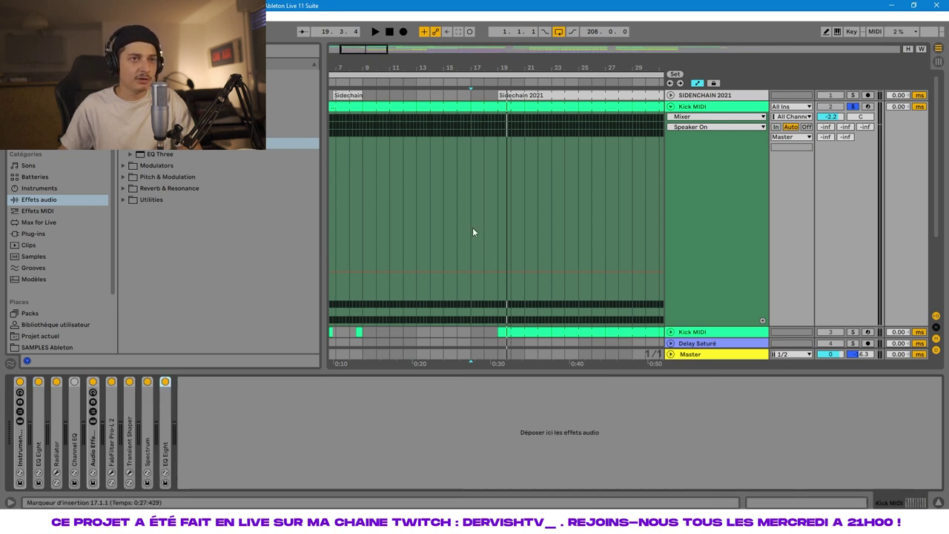
- Set the insertion marker at bar 19, fold the first Kick MIDI track, view the second one's device chain, and unsolo the first
mouse_move(487, 67)
left_mouse_down()
mouse_move(478, 111)
mouse_move(563, 118)
mouse_move(644, 156)
left_mouse_up()
left_click(487, 171)
left_click(701, 111)
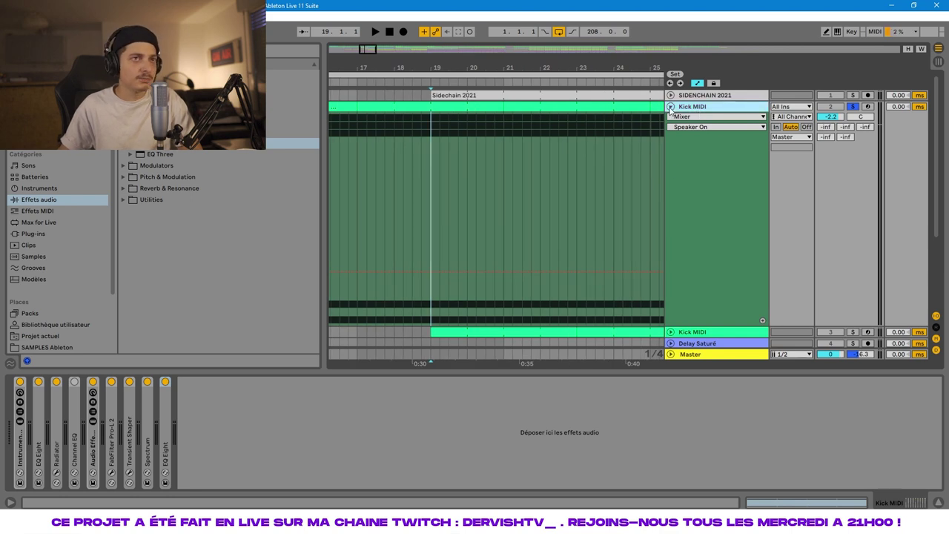
left_click(671, 107)
left_click(699, 119)
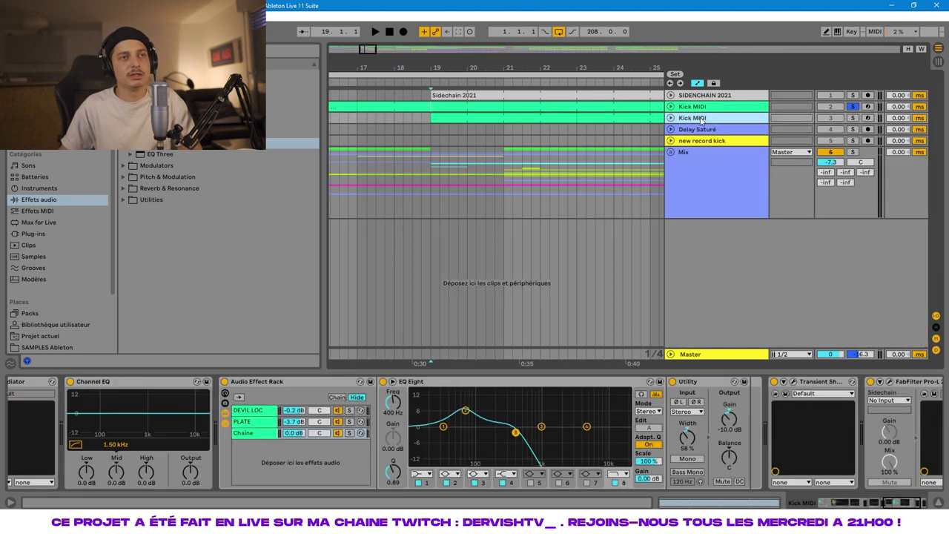
left_click(697, 108)
left_click(849, 107)
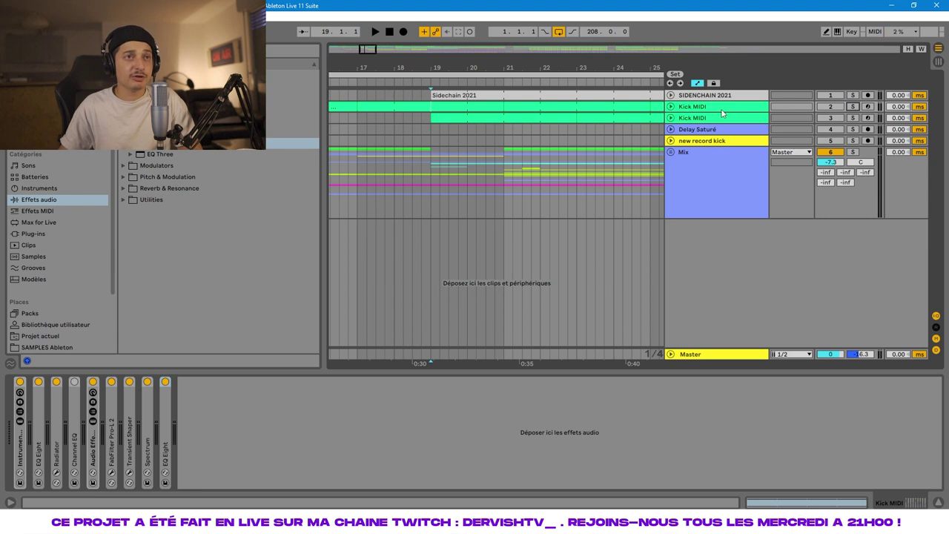
- Select the new record kick track and unfold it to show its routing and track volume automation
left_click(713, 141)
left_click(670, 140)
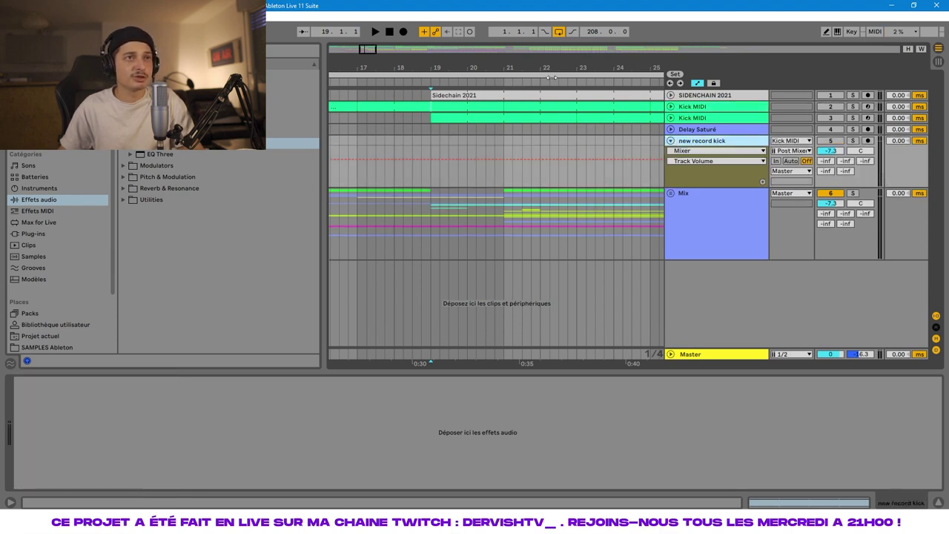
left_click_drag(551, 70, 371, 24)
left_click_drag(426, 71, 560, 90)
- Unfold and solo the first Kick MIDI track, and place the insertion marker at bar 27
left_click(701, 108)
left_click(671, 106)
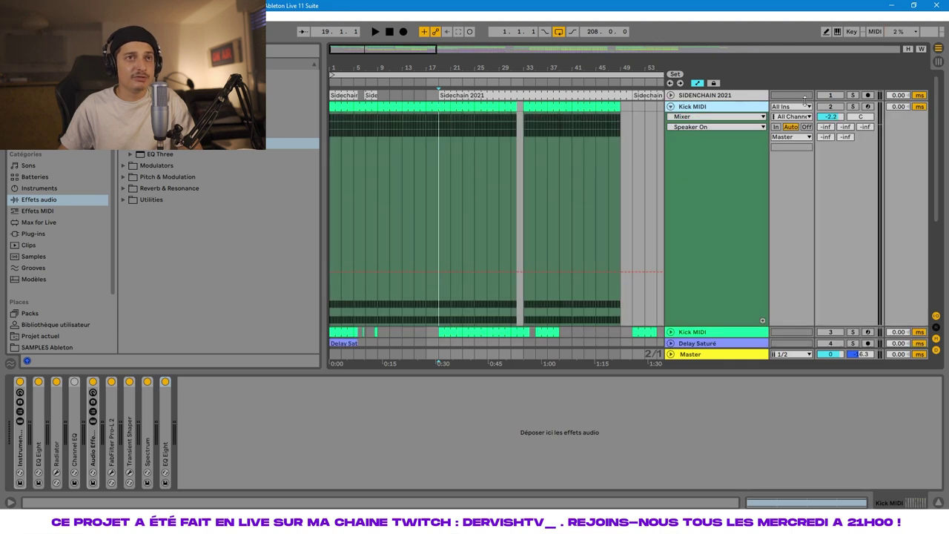
left_click(853, 107)
left_click(486, 161)
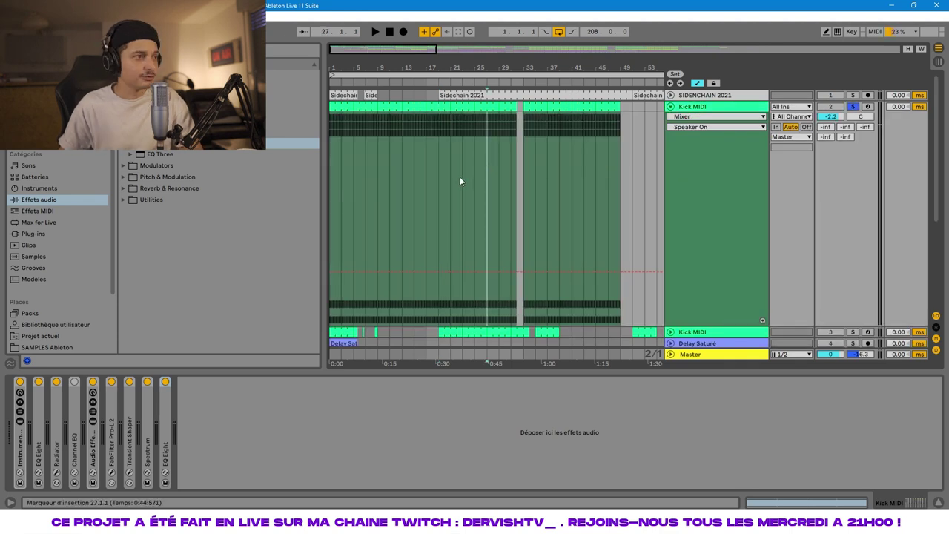
- Play the first Kick MIDI track briefly from bar 27, and unsolo and fold it
key("space")
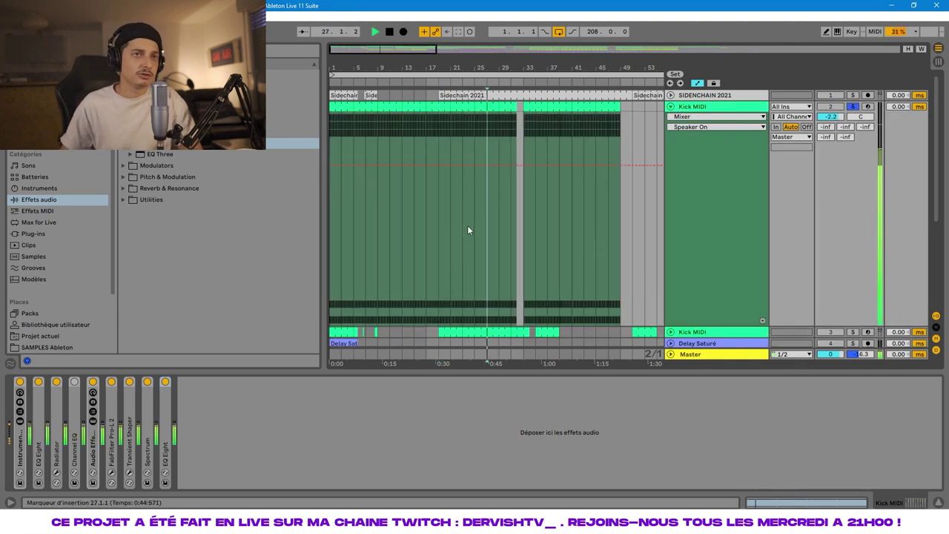
key("space")
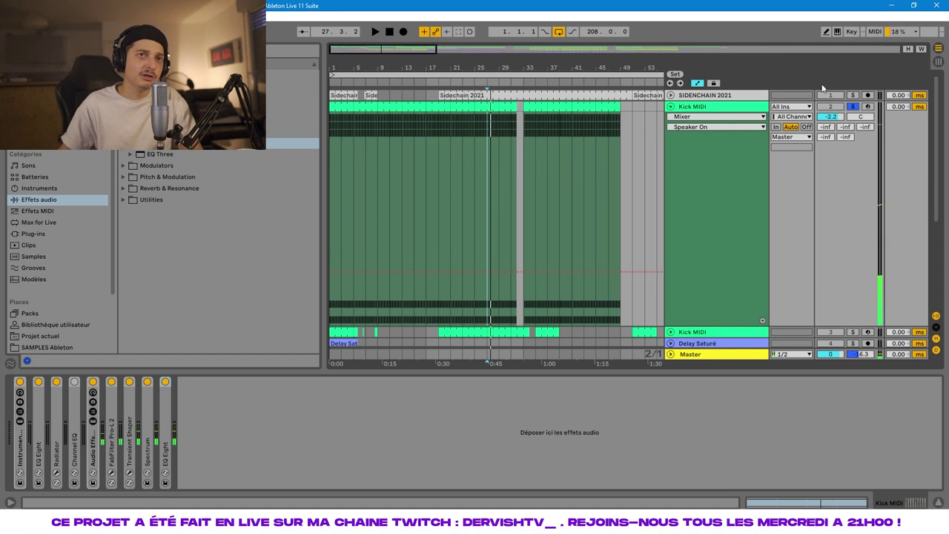
left_click(674, 109)
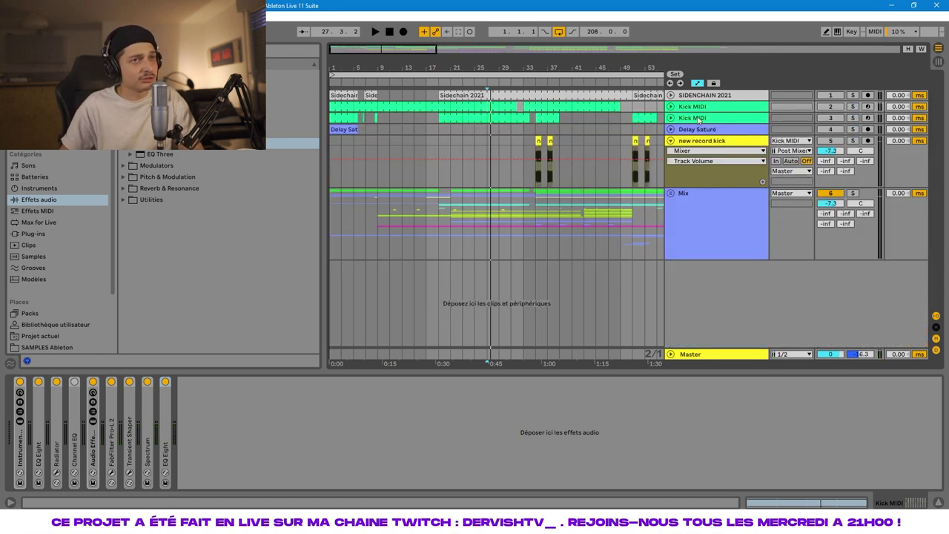
- Solo the new record kick track, play its first recorded clip from bar 35 and set the track volume to -4.4 dB
left_click(711, 141)
key("z")
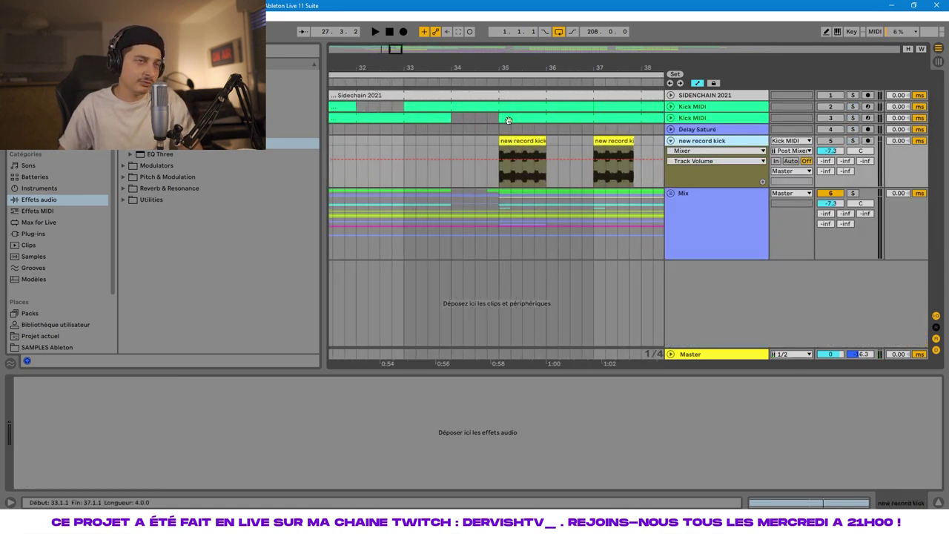
left_click(506, 142)
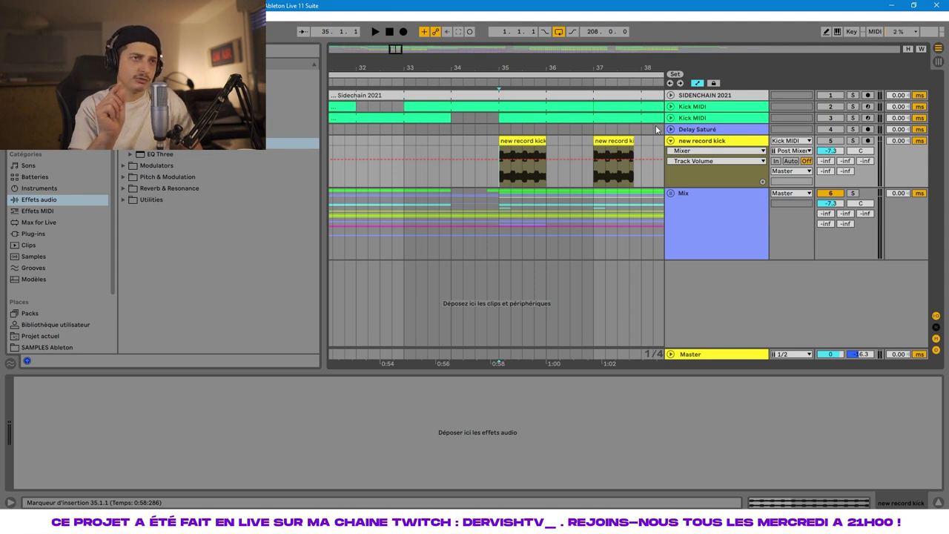
left_click(852, 140)
key("space")
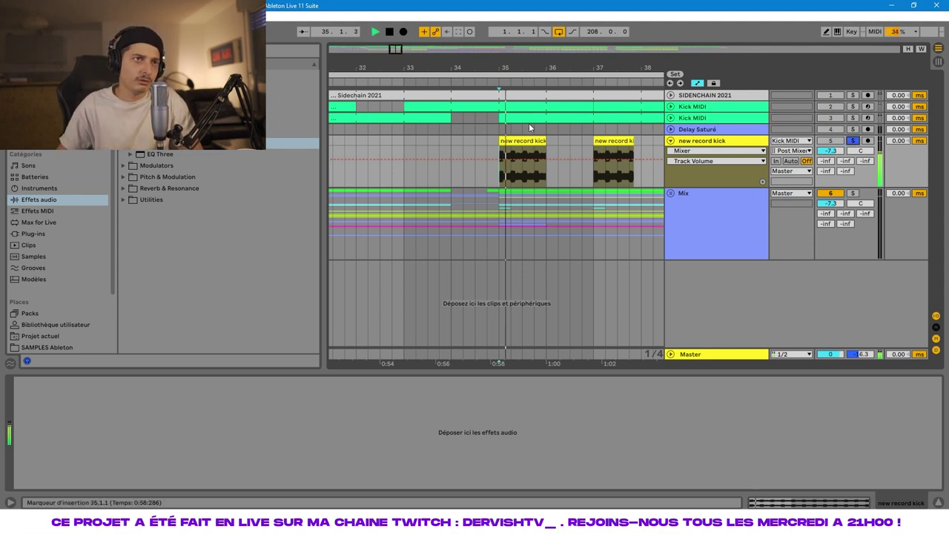
left_click_drag(511, 67, 512, 91)
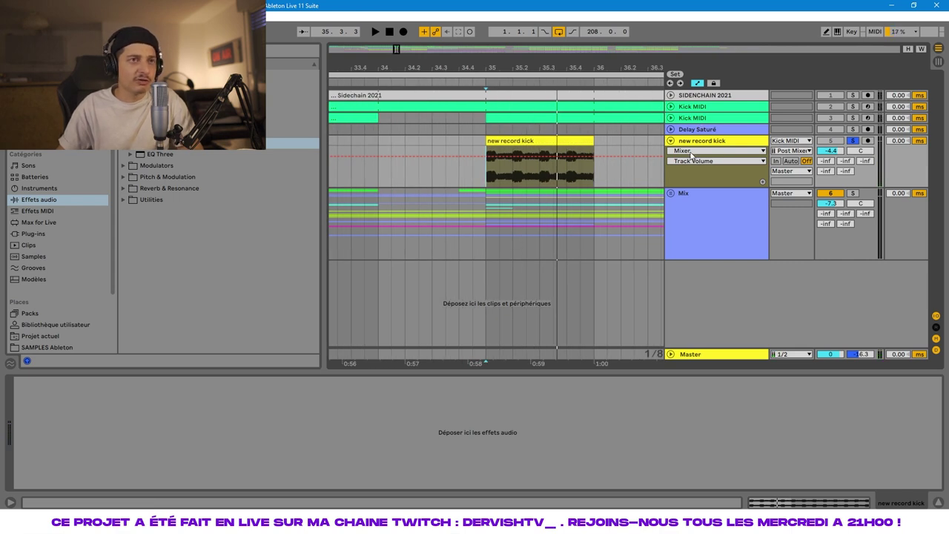
- Enlarge the new record kick track's lane and play the clip from bar 35 with its waveform in close view
left_click_drag(703, 187, 704, 228)
left_click_drag(556, 69, 546, 93)
left_click_drag(501, 69, 499, 63)
left_click_drag(424, 185, 414, 185)
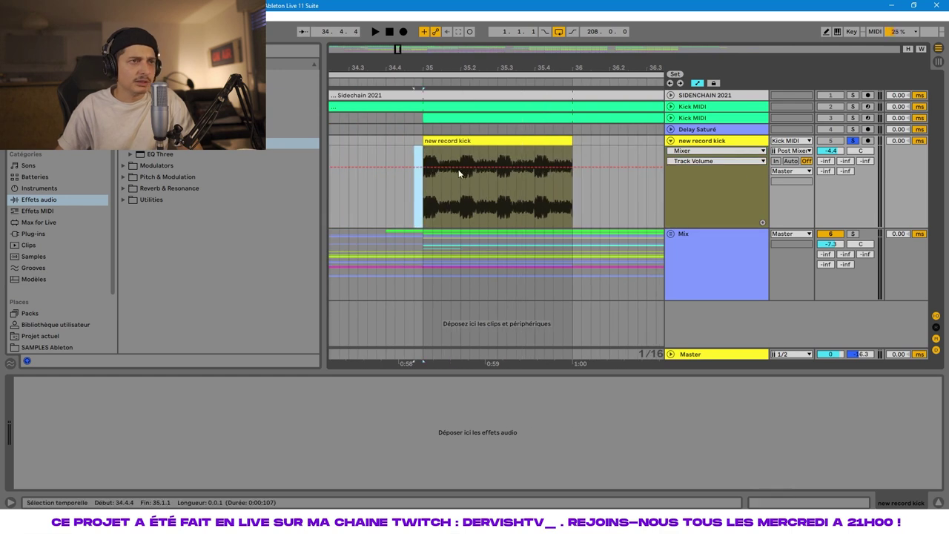
left_click_drag(432, 61, 431, 71)
left_click(434, 200)
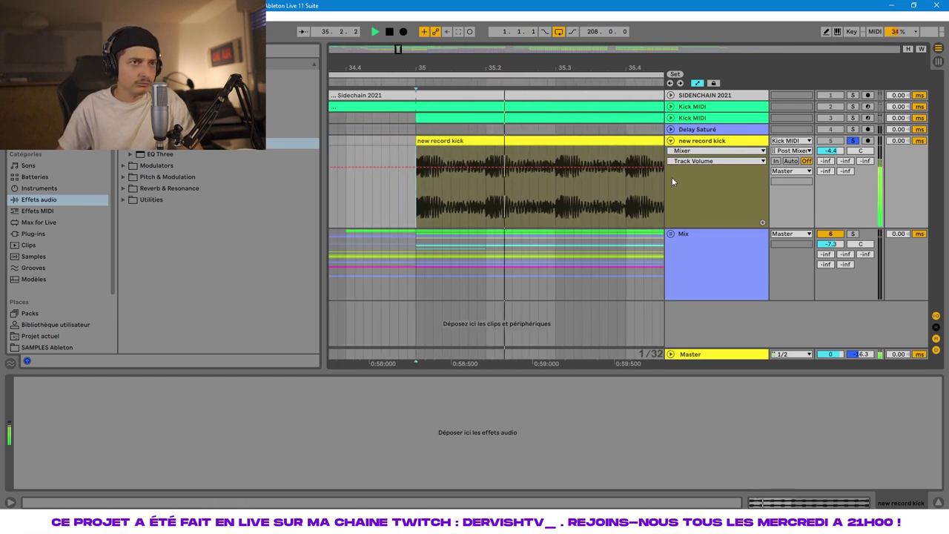
key("space")
- Select the recorded kick clip from bar 35 to bar 36 and loop that range
left_click_drag(643, 69, 588, 66)
left_click_drag(630, 172, 569, 165)
left_click_drag(514, 152, 376, 144)
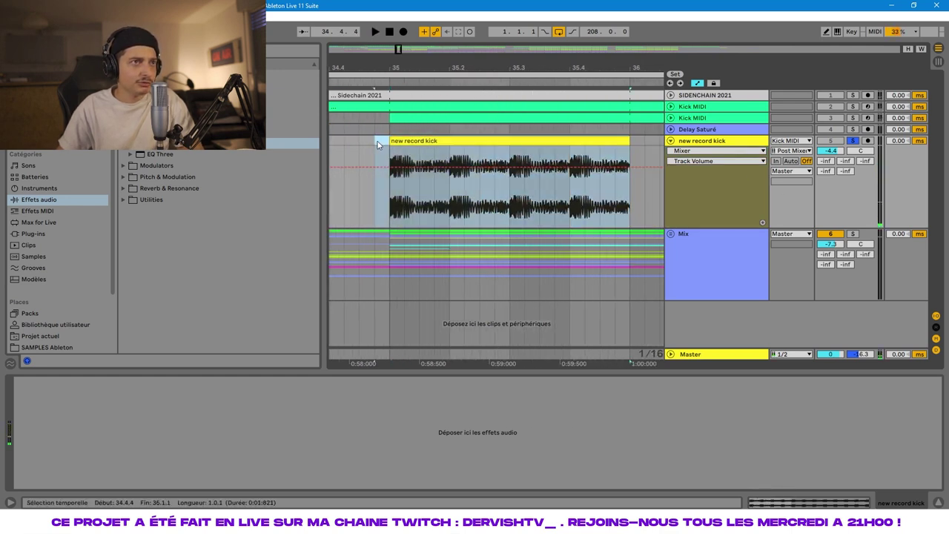
left_click_drag(391, 186, 628, 145)
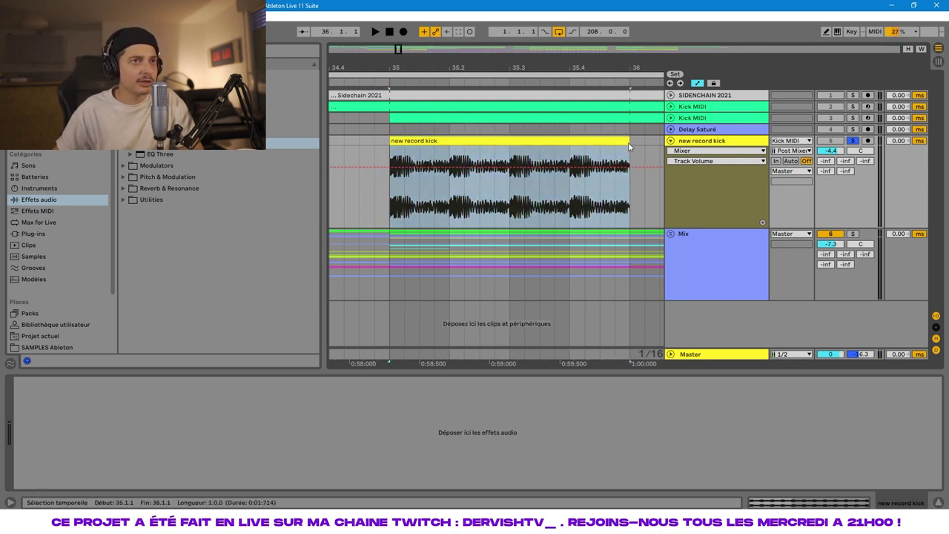
key("ctrl+l")
- Examine the recorded clip's waveform, from the first kick's attack and tail through the repeated kicks up to bar 36
left_click_drag(410, 67, 412, 100)
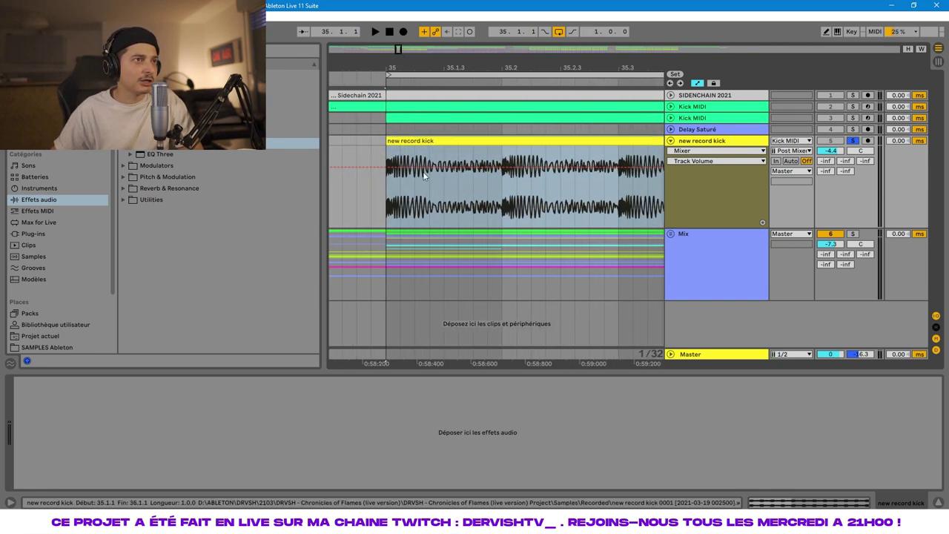
left_click_drag(388, 159, 400, 195)
key("space")
left_click_drag(391, 67, 391, 98)
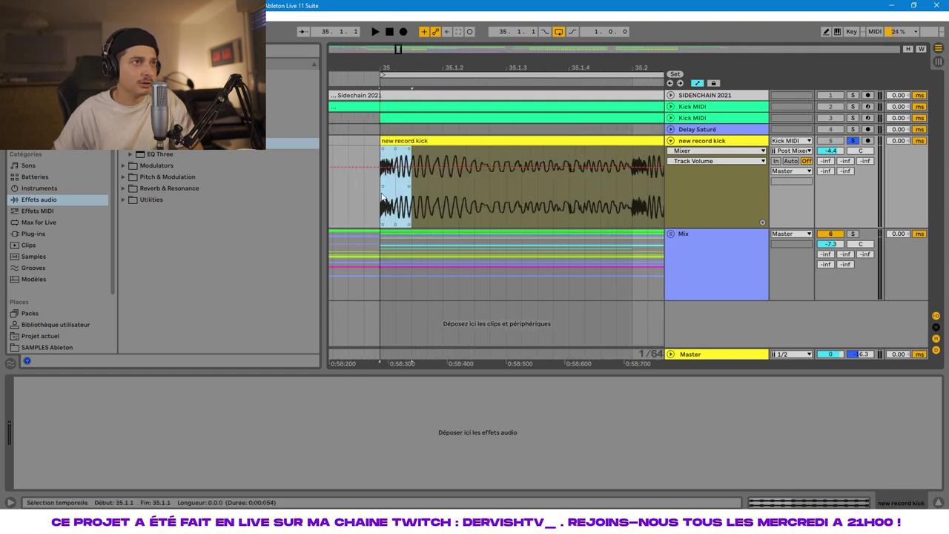
left_click_drag(383, 198, 621, 192)
left_click(494, 190)
left_click_drag(608, 68, 512, 41)
left_click_drag(524, 206, 719, 161)
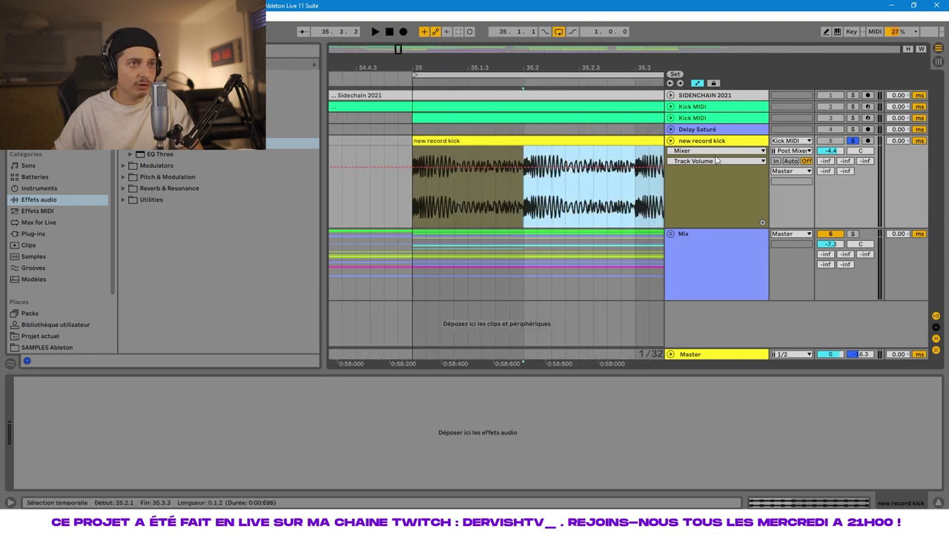
left_click_drag(636, 68, 573, 40)
left_click_drag(609, 201, 628, 199)
left_click_drag(645, 182, 500, 145)
- Hide the automation lanes and split the new record kick clip at 35.1.2, between the kick's attack and tail
key("a")
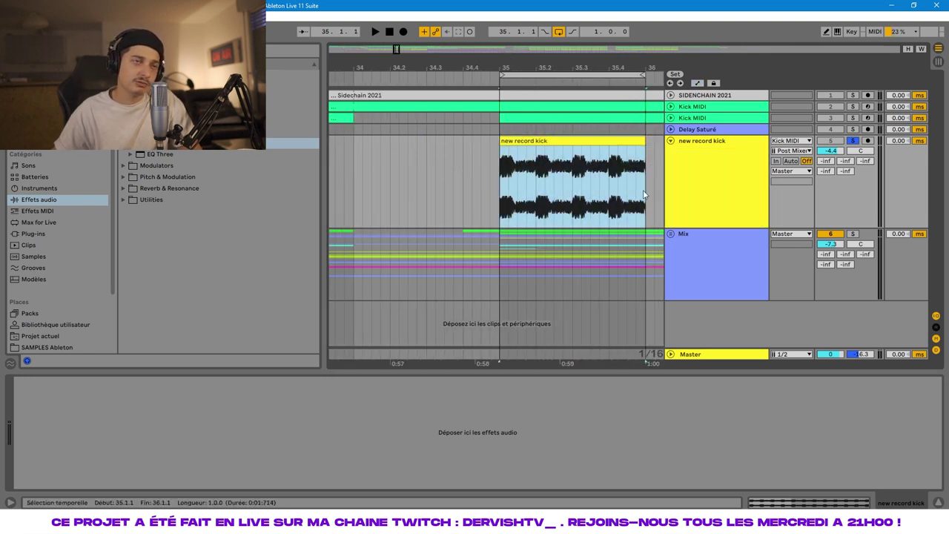
mouse_move(643, 194)
left_mouse_down()
mouse_move(505, 150)
mouse_move(517, 176)
mouse_move(644, 165)
left_mouse_up()
left_click(645, 165)
left_click_drag(520, 68, 520, 98)
left_click(508, 181)
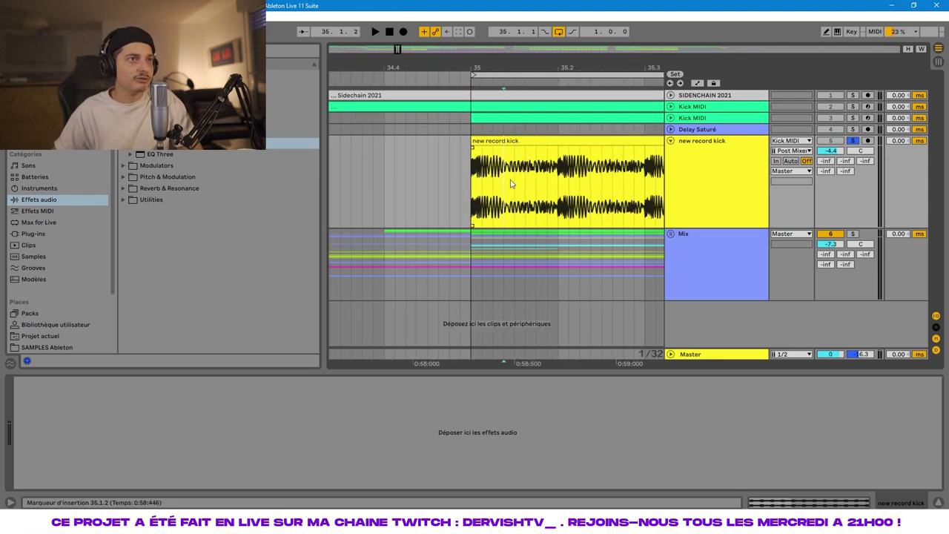
key("ctrl+e")
- Try splitting the clip at 35.2.1 and raising the middle slice's gain to 9.06 dB, and undo both
left_click(558, 177)
key("ctrl+e")
double_click(532, 140)
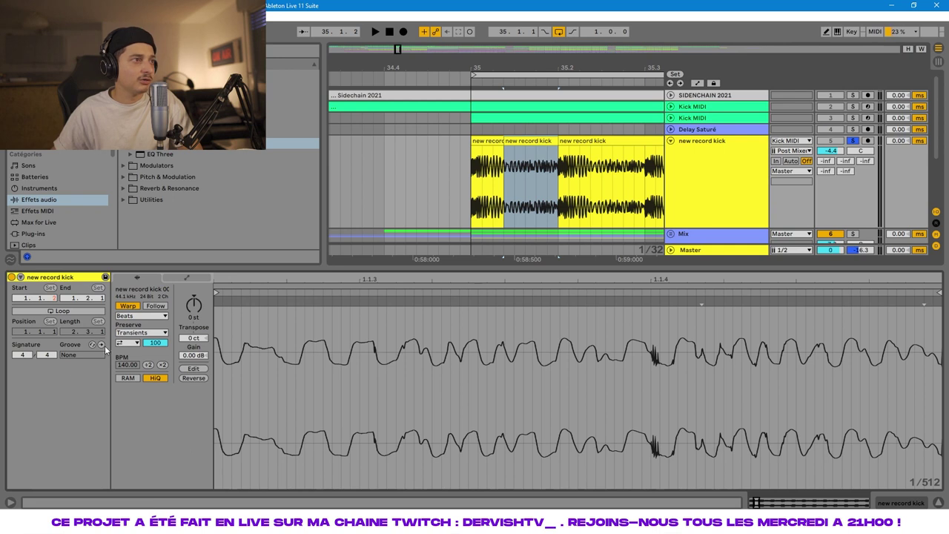
left_click_drag(200, 355, 201, 315)
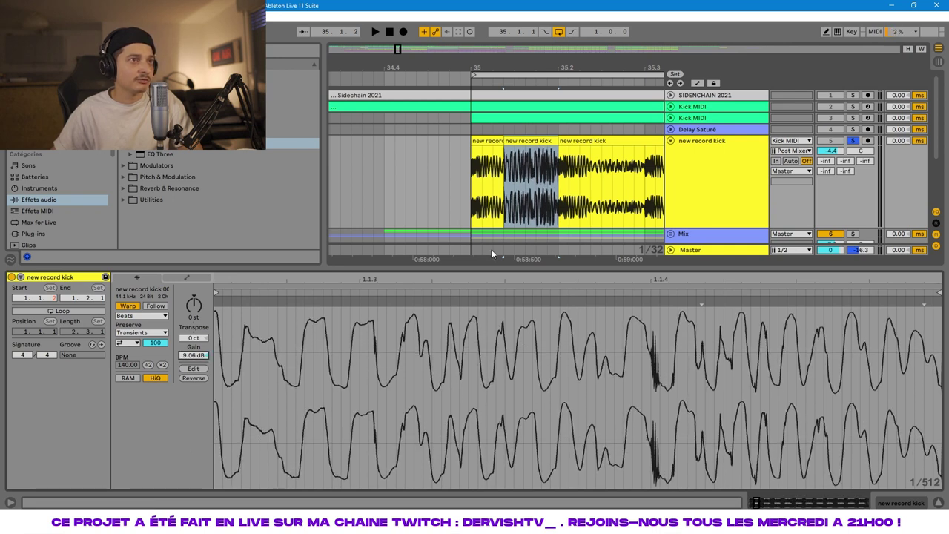
left_click(474, 206)
left_click_drag(474, 205, 513, 210)
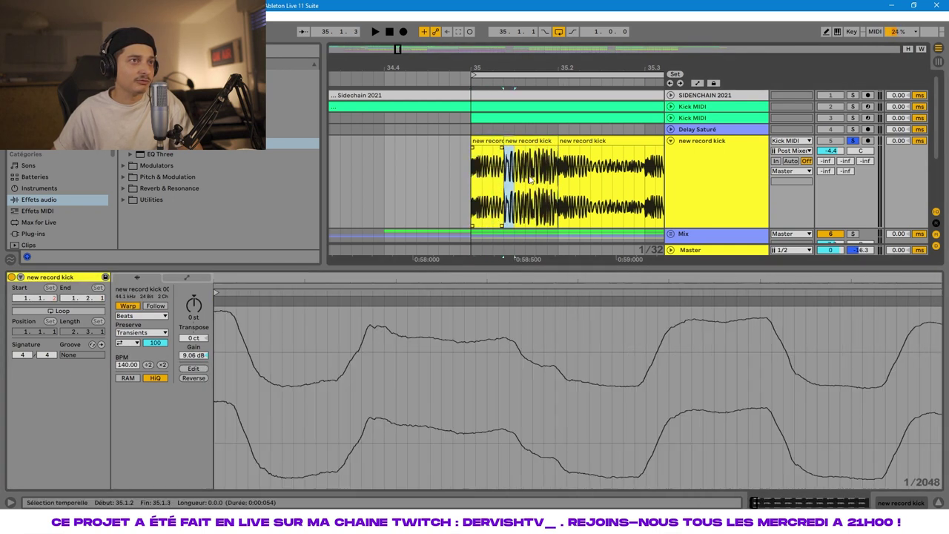
left_click(547, 215)
left_click(564, 221)
key("ctrl+z")
key("ctrl+z")
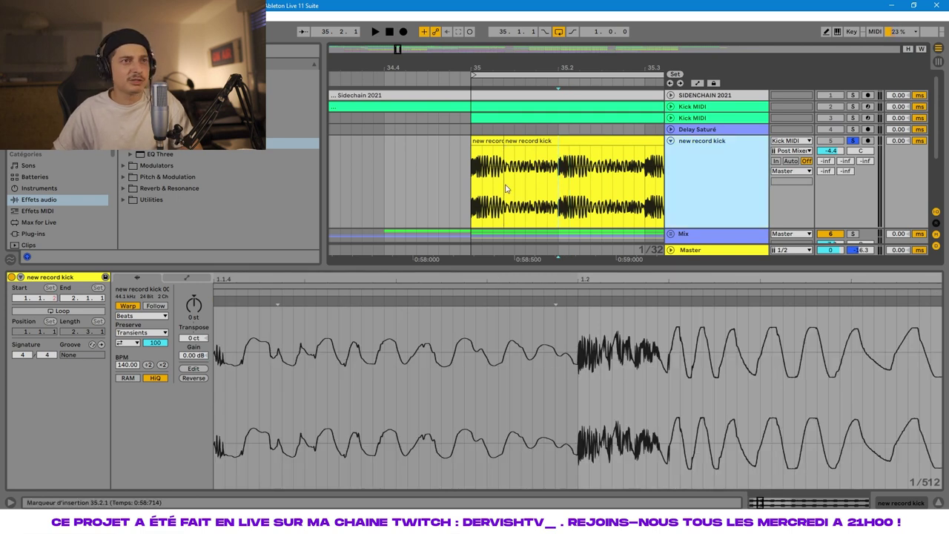
- Set the gain of the slice starting at 35.1.2 to 3.31 dB and split it at 35.2.1
left_click(518, 141)
left_click_drag(195, 356, 195, 335)
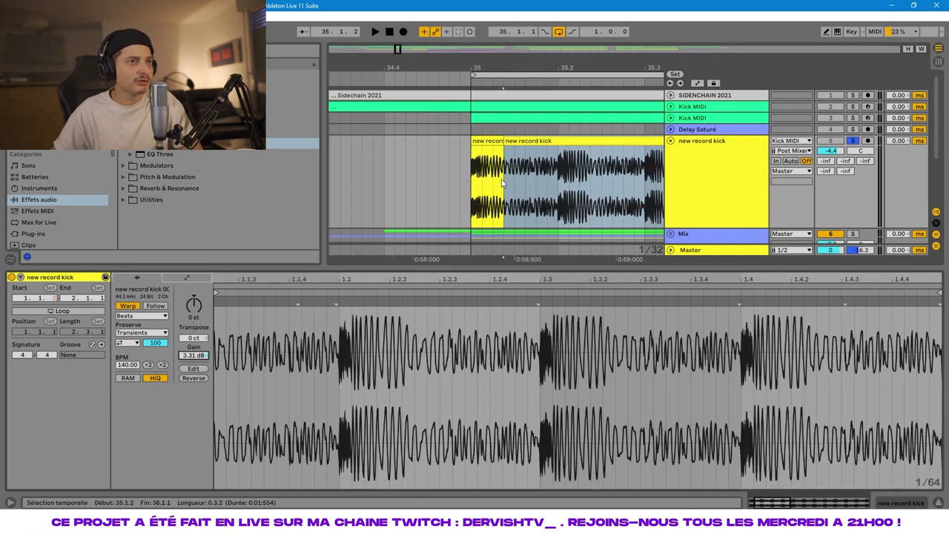
left_click(559, 181)
key("ctrl+e")
- Loop the first beat across both slices, from 35.1.1 to 35.2.1, and play it
left_click_drag(551, 166, 482, 139)
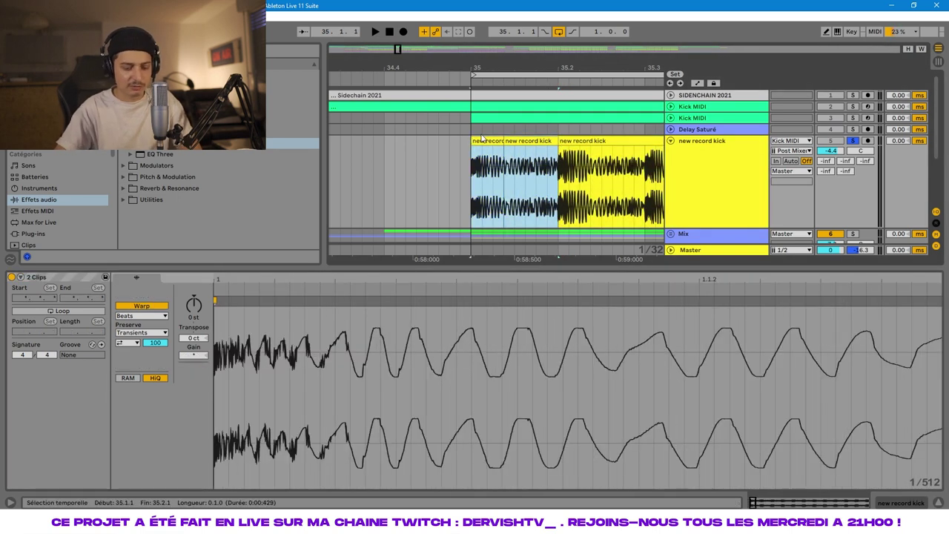
key("ctrl+l")
key("space")
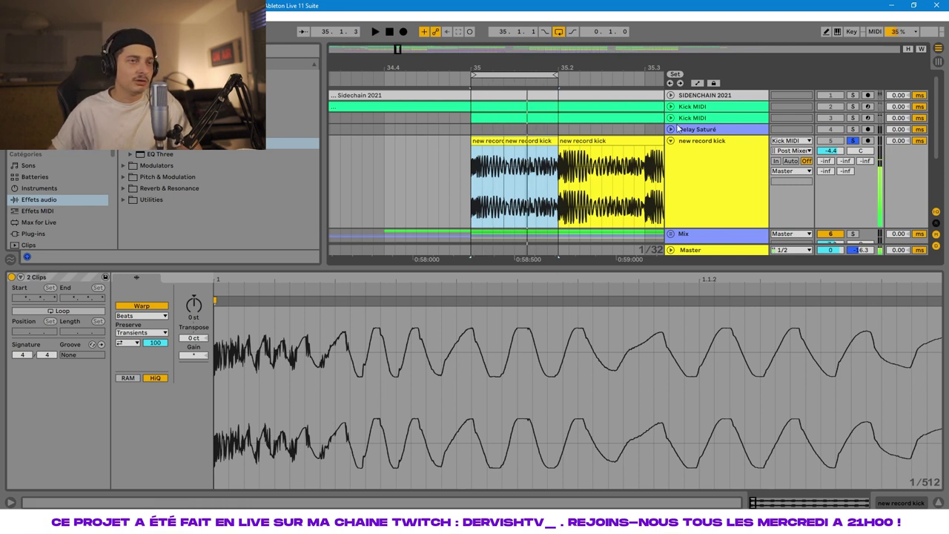
- Create a short crossfade between the kick's attack and tail slices and play the looped beat
left_click(501, 149)
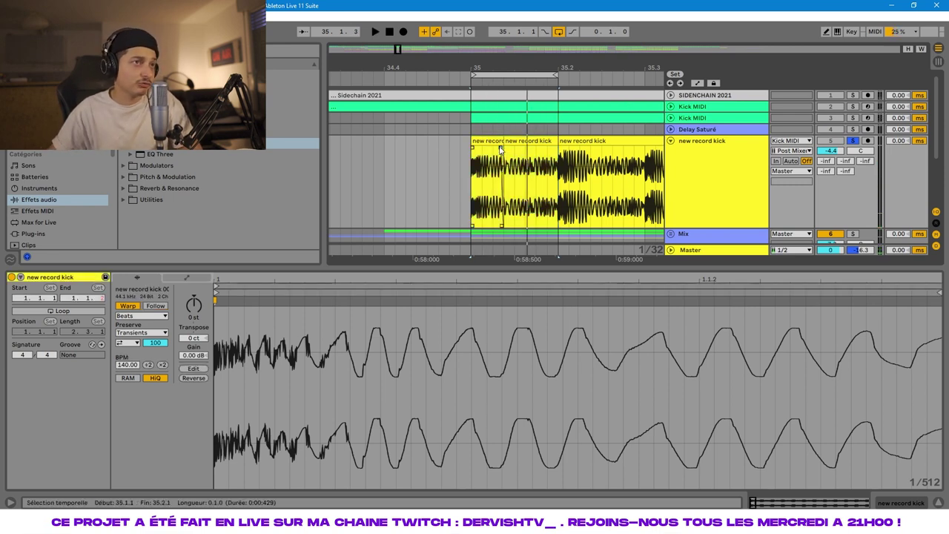
scroll(509, 152, "up", 3)
left_click_drag(501, 149, 491, 152)
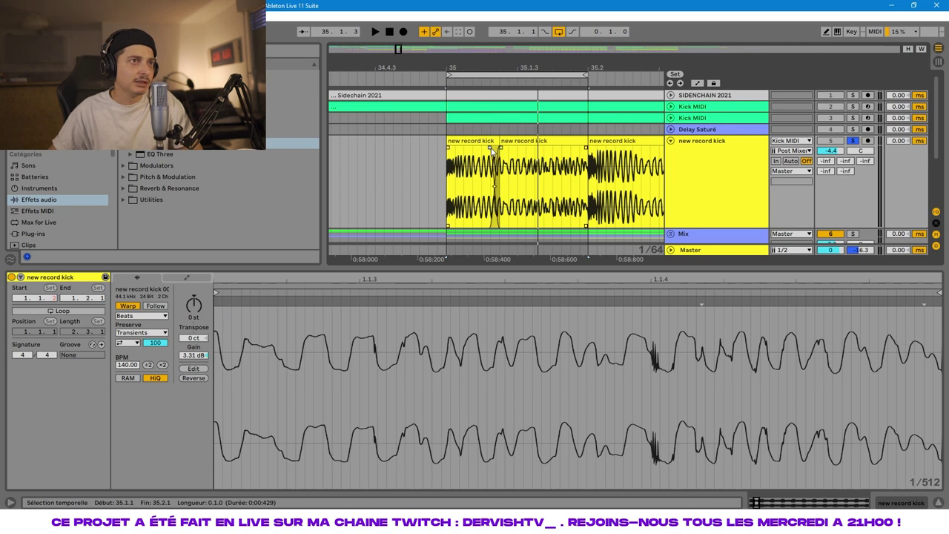
left_click(492, 152)
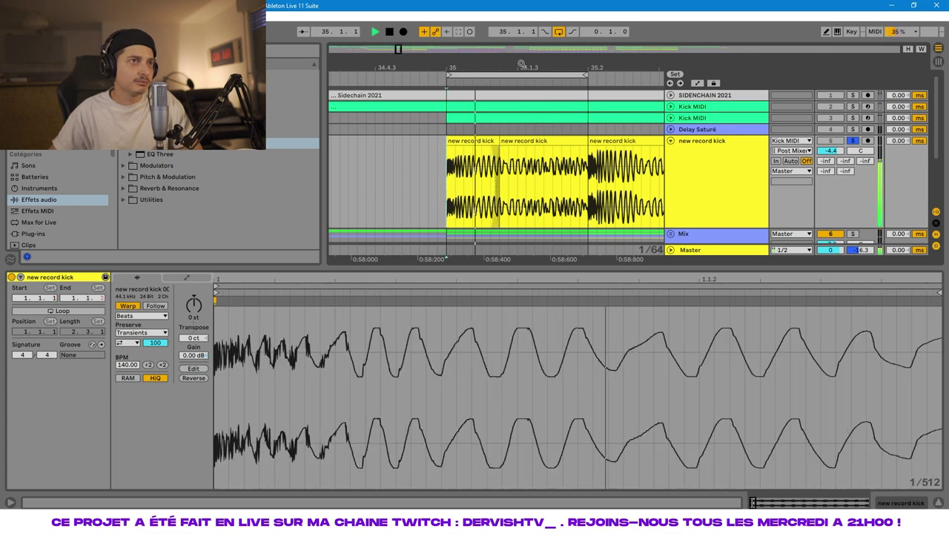
left_click_drag(521, 64, 522, 44)
key("space")
- Set the tail slice's gain to 1.06 dB and play the looped beat again
left_click(526, 142)
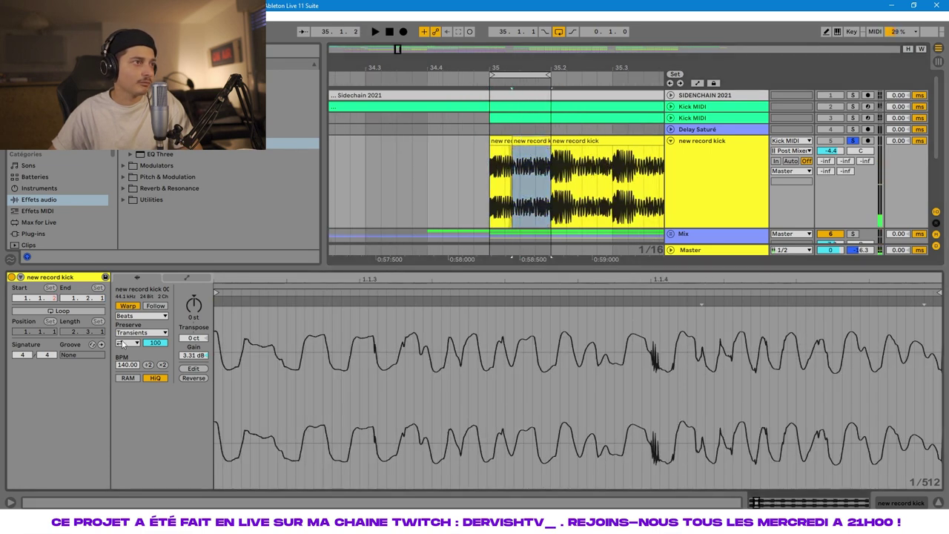
left_click_drag(199, 356, 199, 371)
key("space")
key("space")
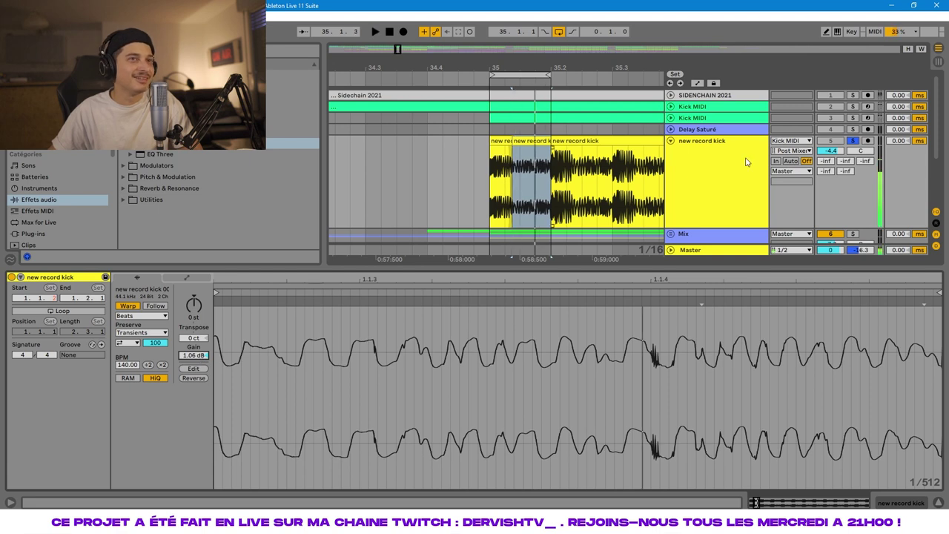
- Fold the new record kick track and view the kick group's Kick reverb and Kick sans reverb device chains
left_click(670, 142)
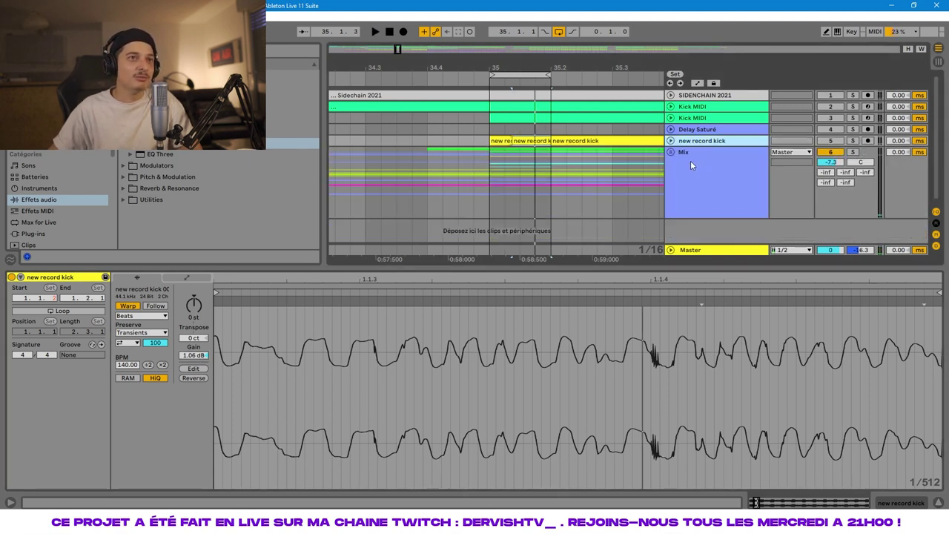
scroll(689, 152, "down", 5)
left_click(673, 133)
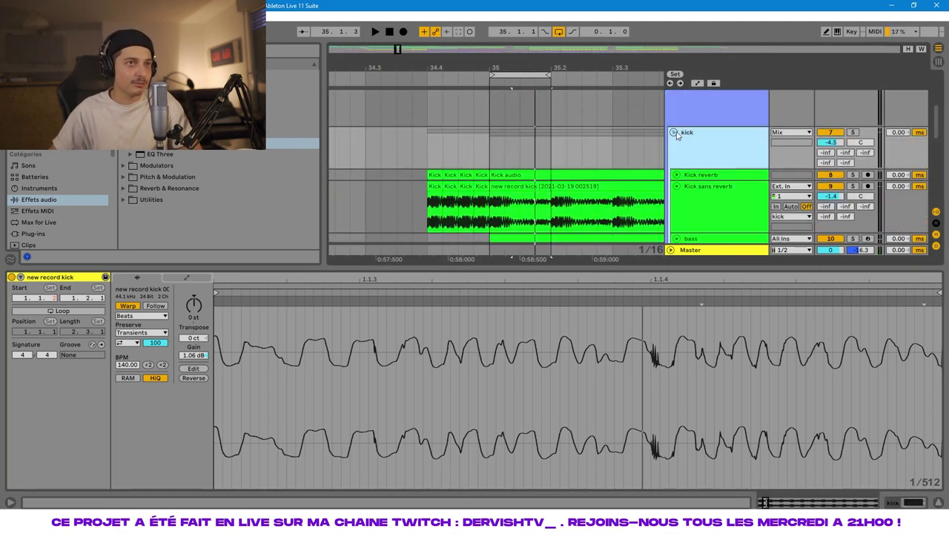
double_click(684, 136)
left_click(696, 176)
left_click(698, 187)
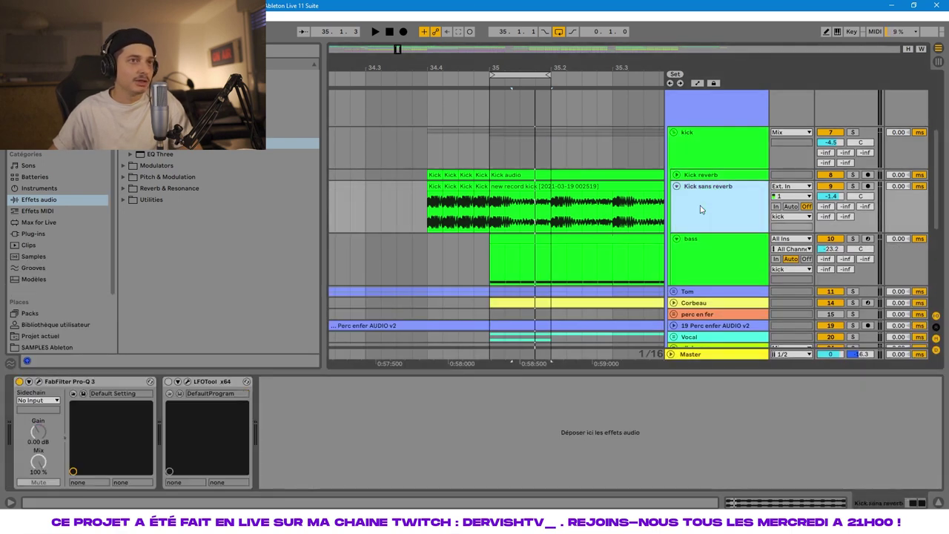
- Toggle solo on and off for Kick sans reverb, and unfold the Kick reverb track to show its EQ Eight
scroll(701, 200, "down", 2)
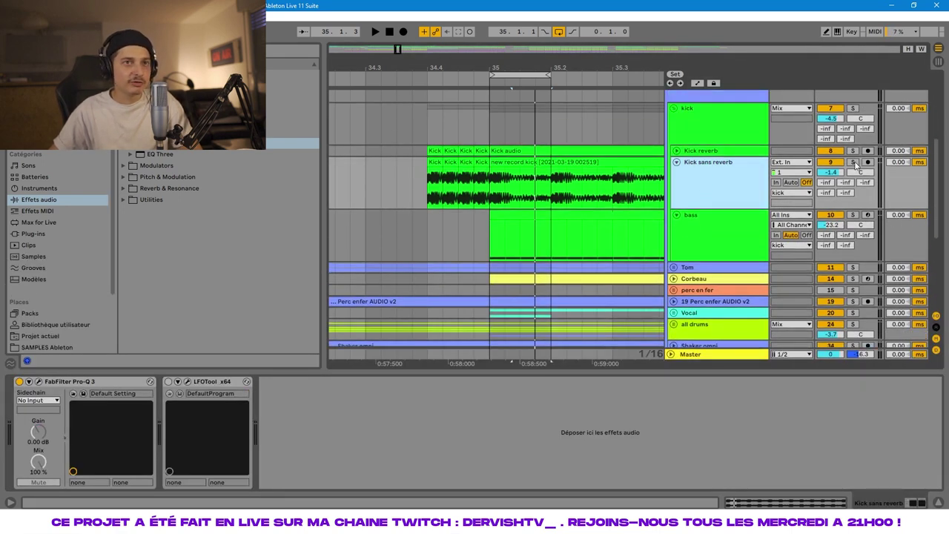
left_click(854, 163)
left_click(854, 162)
left_click(688, 176)
left_click(677, 151)
left_click(696, 159)
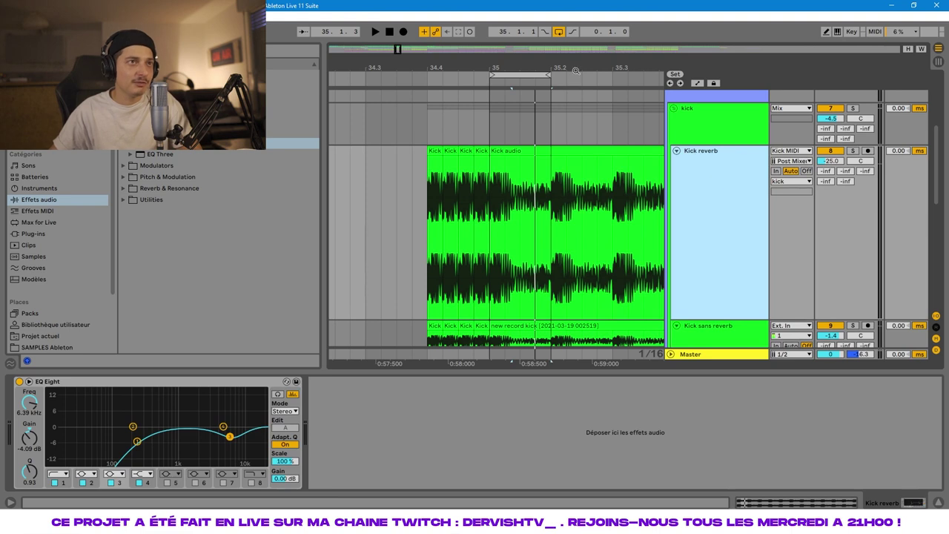
- Solo Kick reverb and play the looped beat, unsolo it during playback to compare with the mix, and stop
left_click_drag(576, 70, 510, 65)
left_click_drag(436, 189, 446, 189)
left_click(853, 151)
key("space")
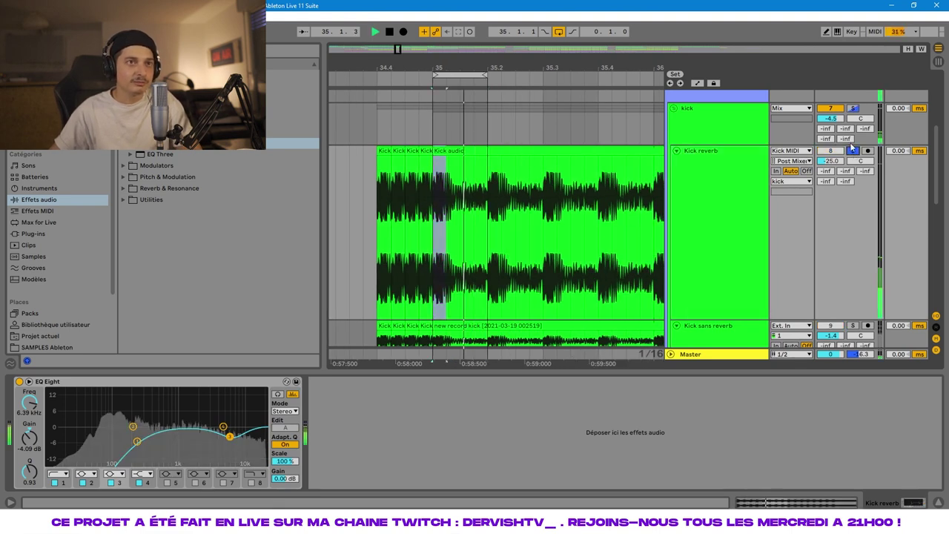
scroll(836, 133, "down", 7)
scroll(838, 134, "up", 6)
scroll(849, 126, "down", 3)
left_click(854, 103)
key("space")
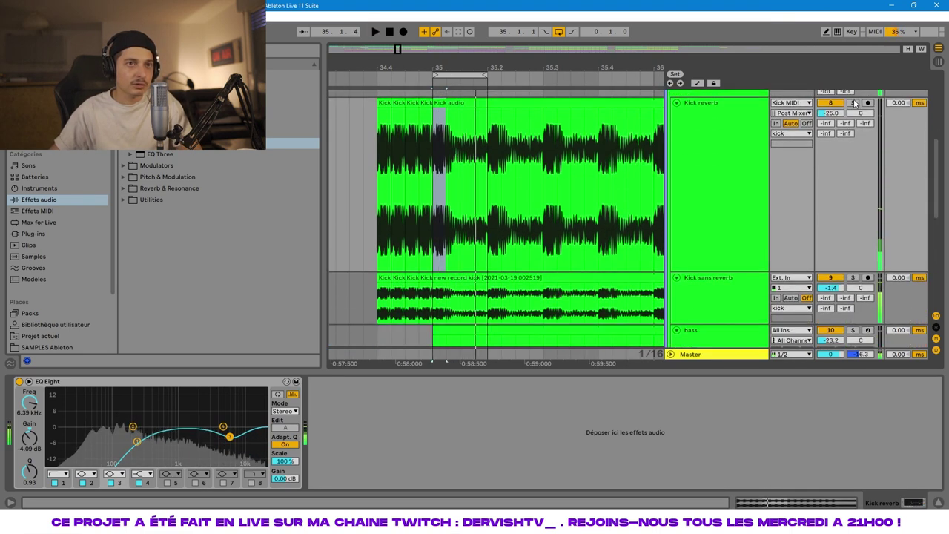
- Play the looped beat with Kick reverb soloed, compare it with the full mix, and solo Kick sans reverb to hear it alone
left_click(854, 103)
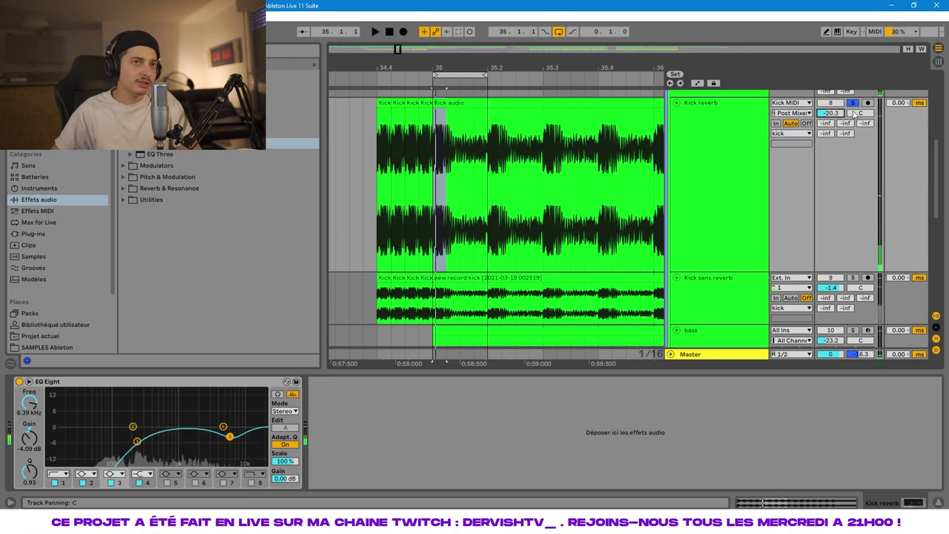
key("space")
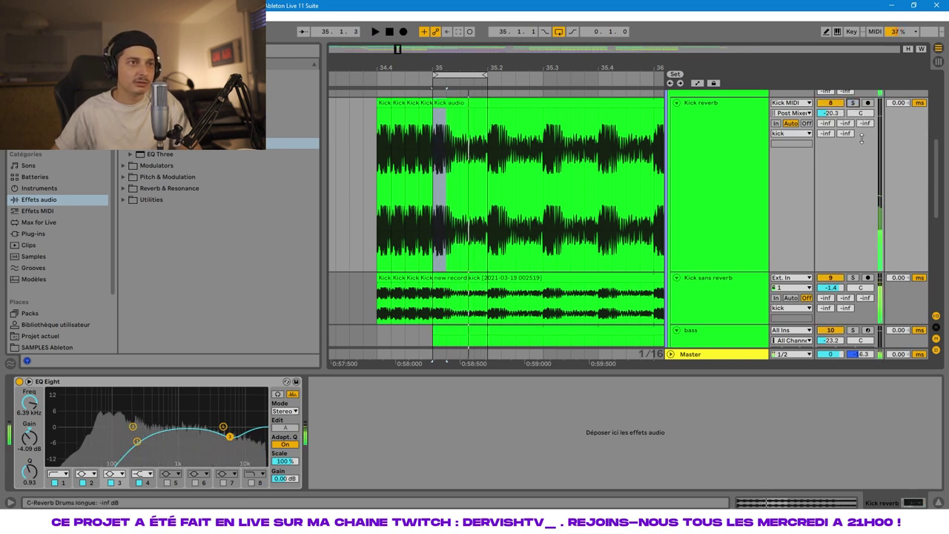
left_click(852, 278)
key("space")
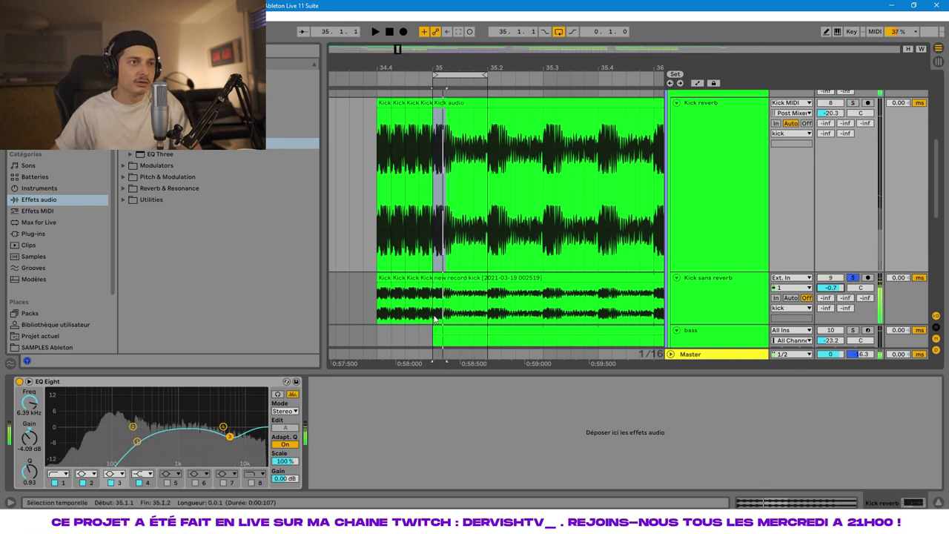
- View the Kick sans reverb device chain, and return to the soloed Kick reverb track and its EQ Eight within the kick group
scroll(708, 200, "up", 1)
left_click(711, 185)
scroll(711, 186, "down", 1)
left_click(444, 301)
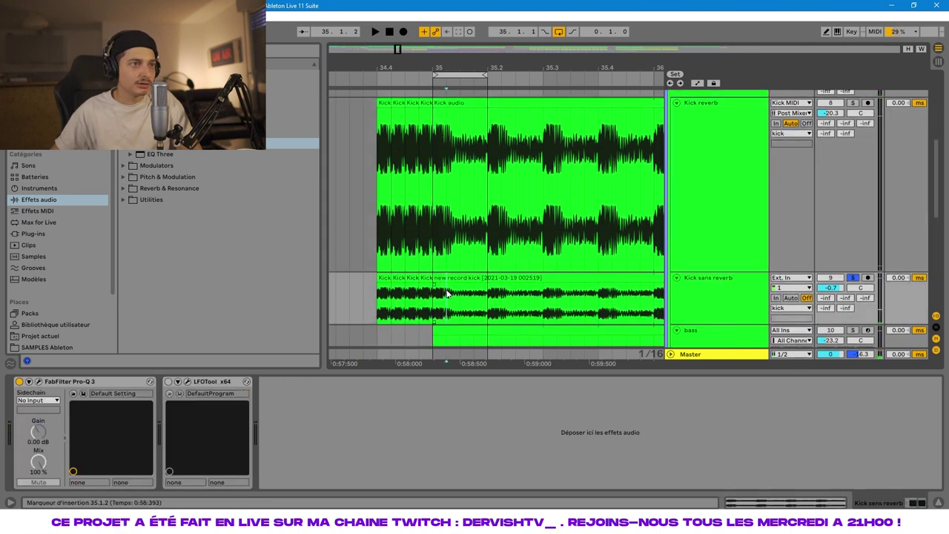
left_click(746, 143)
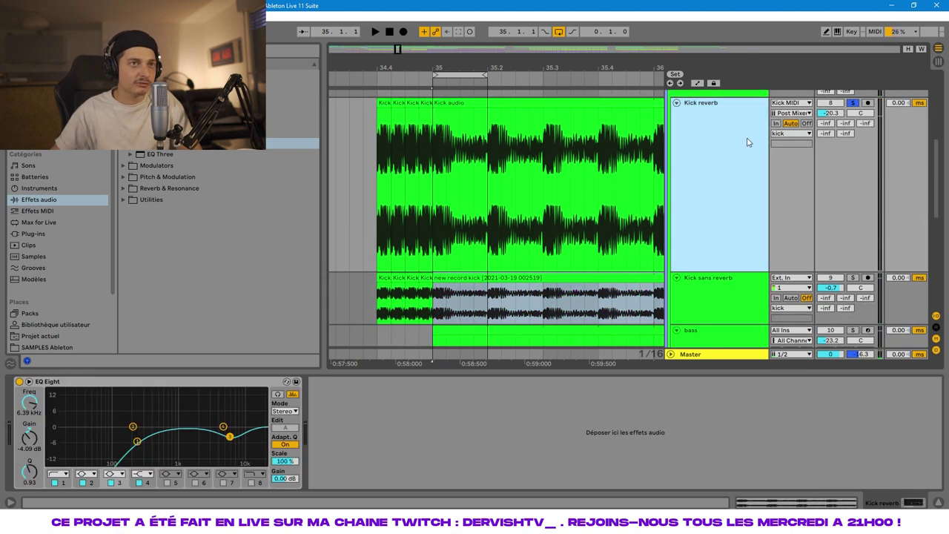
scroll(741, 191, "up", 2)
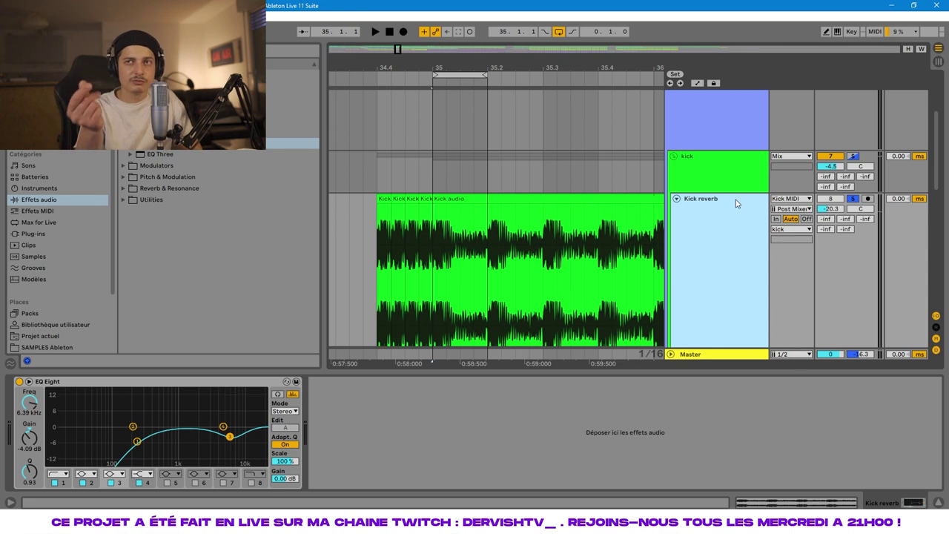